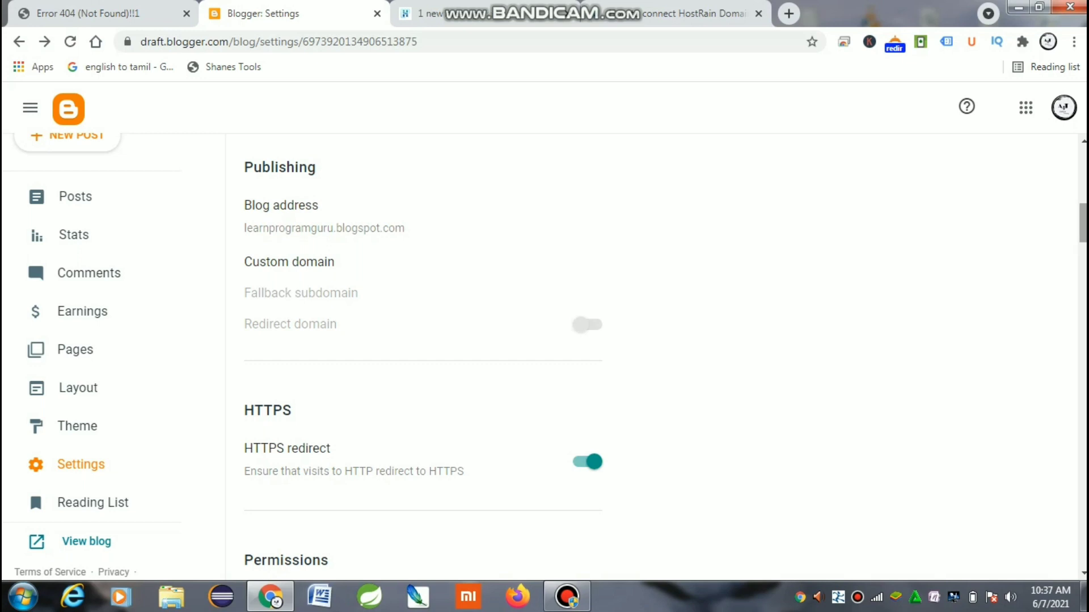
{"action": "scroll", "coordinate": [423, 340], "scroll_direction": "up", "scroll_amount": 5}
{"action": "scroll", "coordinate": [422, 340], "scroll_direction": "down", "scroll_amount": 2}
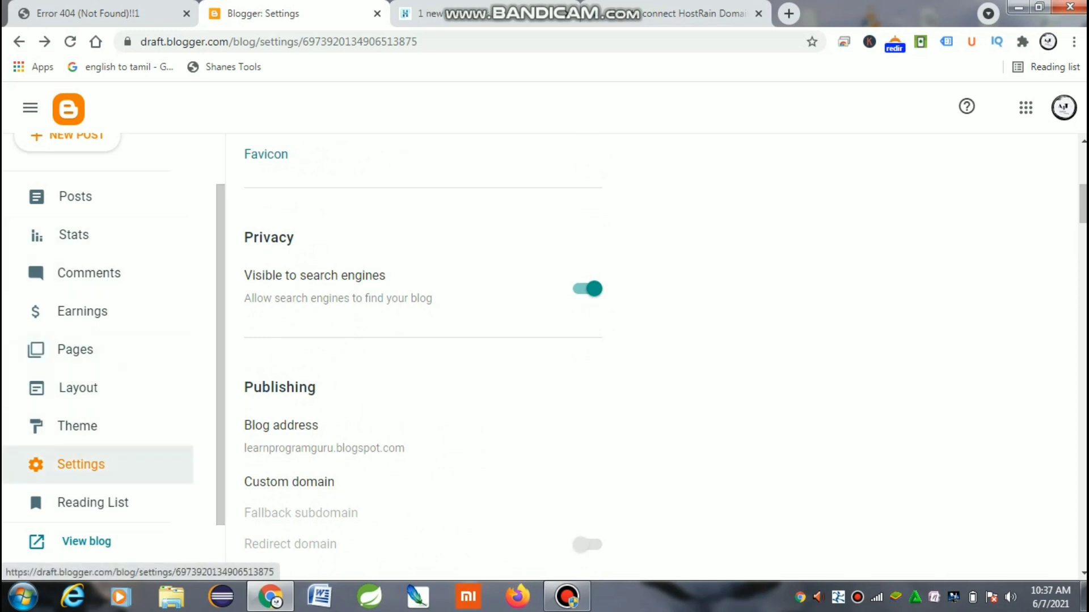
{"action": "left_click", "coordinate": [81, 465]}
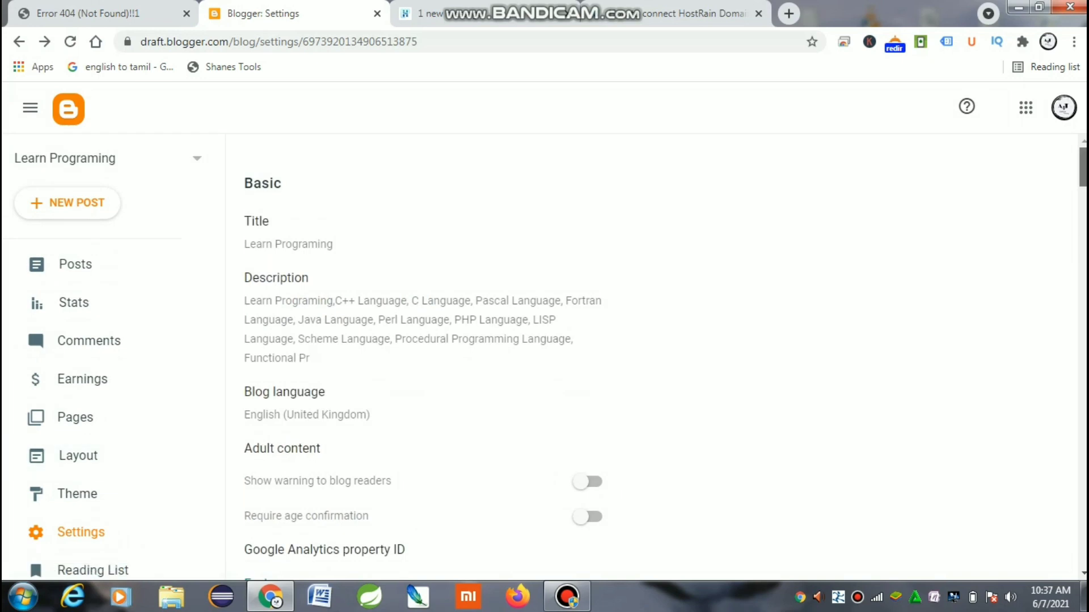
{"action": "scroll", "coordinate": [653, 358], "scroll_direction": "down", "scroll_amount": 6}
{"action": "scroll", "coordinate": [423, 357], "scroll_direction": "down", "scroll_amount": 5}
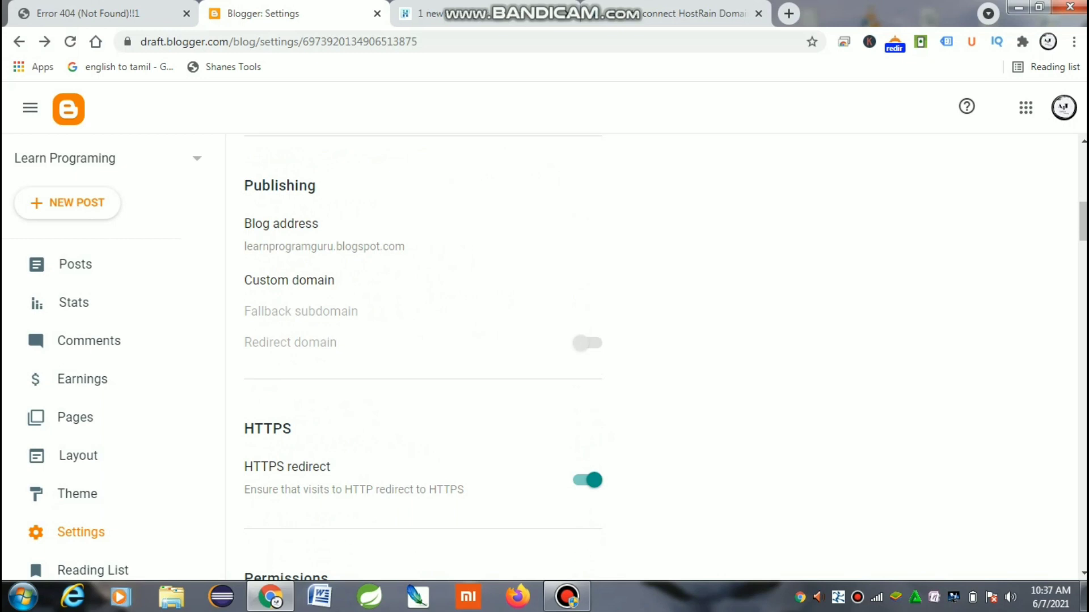
{"action": "left_click", "coordinate": [289, 281]}
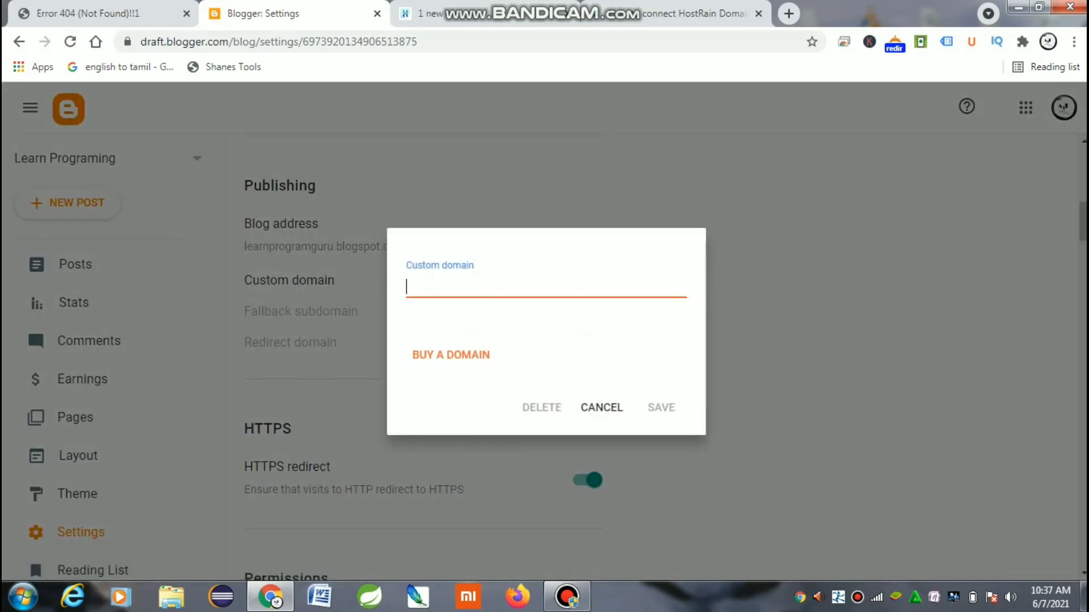
{"action": "type", "text": "www.connect"}
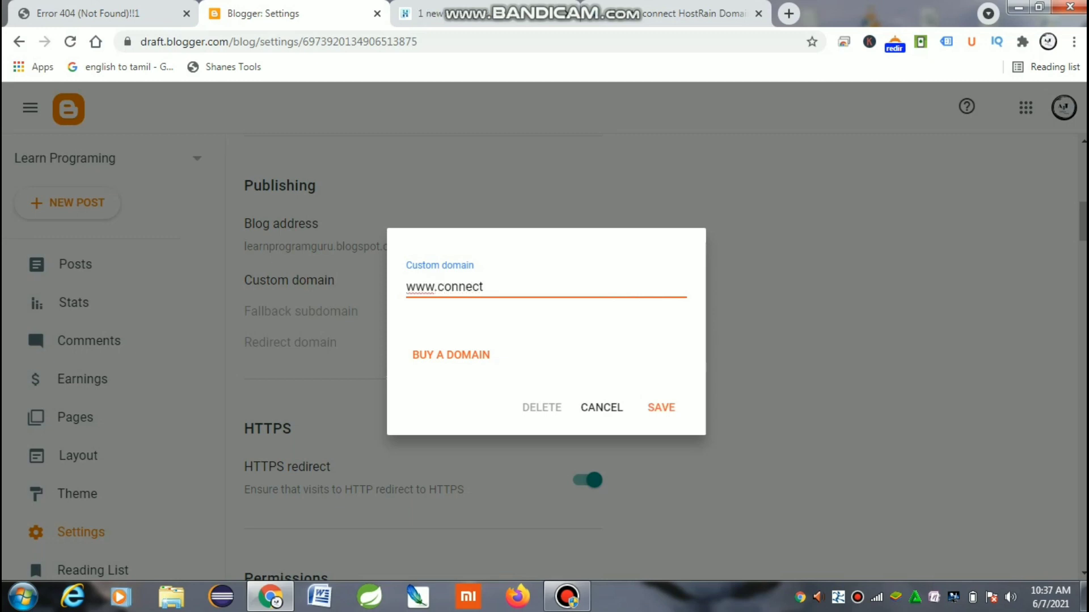
{"action": "type", "text": "2lear.xyz"}
{"action": "left_click", "coordinate": [511, 287]}
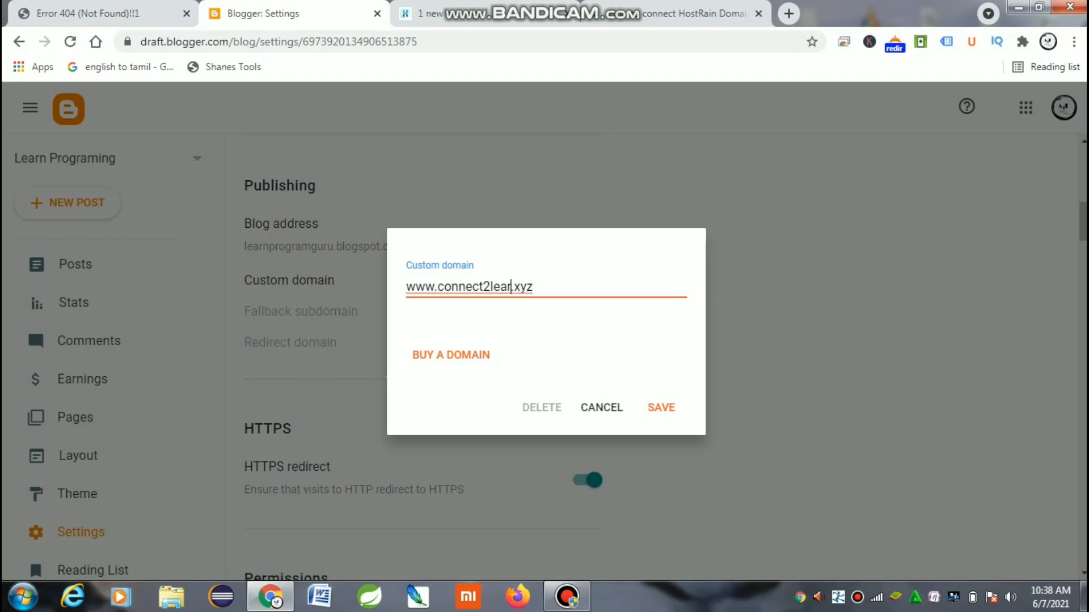
{"action": "type", "text": "n"}
{"action": "left_click", "coordinate": [661, 407]}
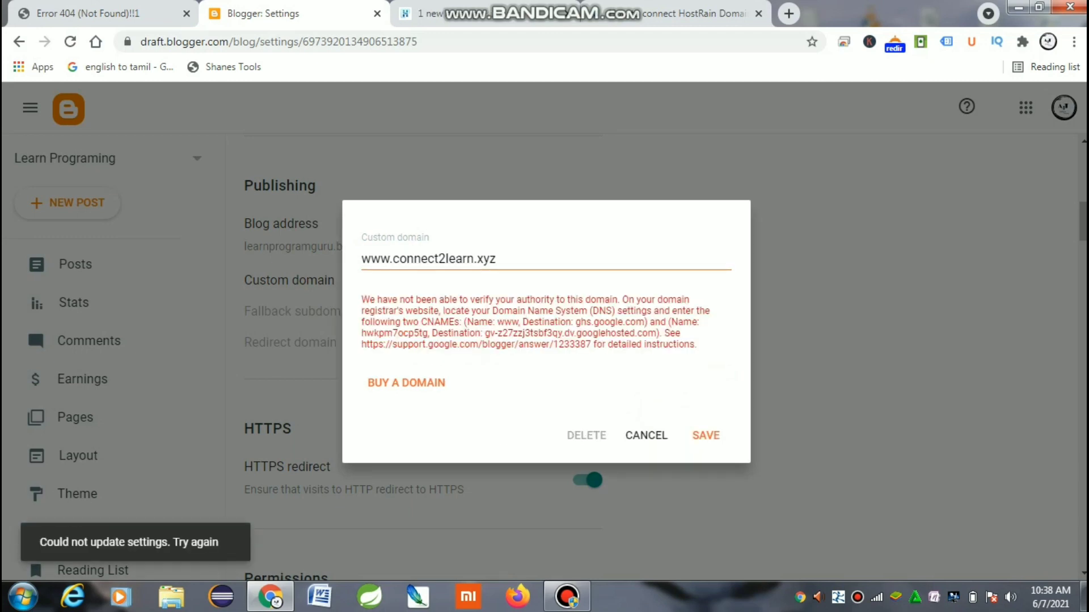
Step: Examine the two CNAME records requested in the custom domain dialog
{"action": "left_click_drag", "start_coordinate": [405, 311], "coordinate": [698, 345]}
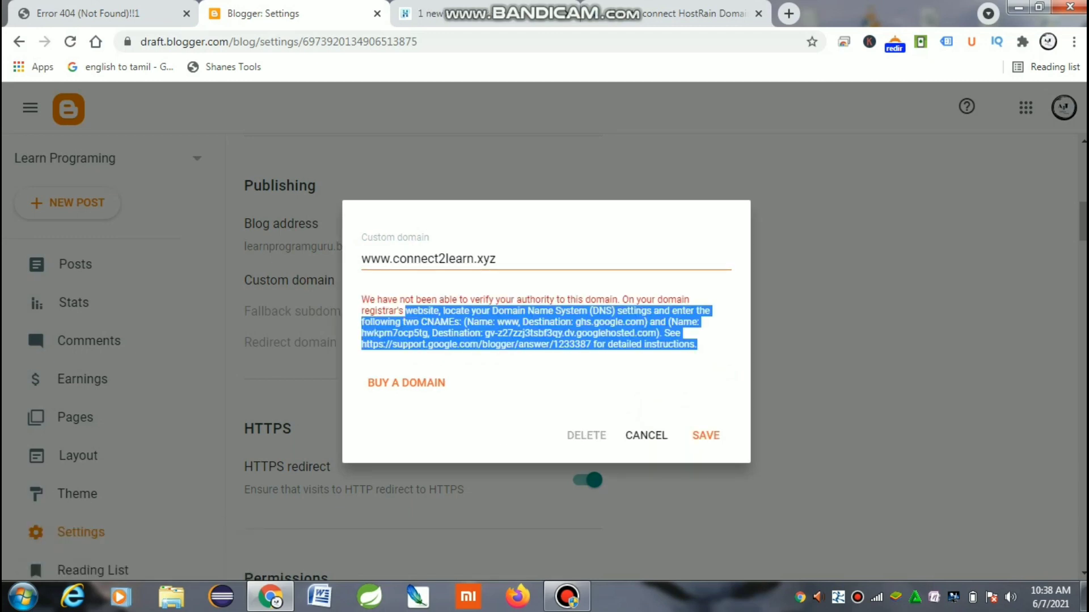
{"action": "left_click", "coordinate": [696, 354]}
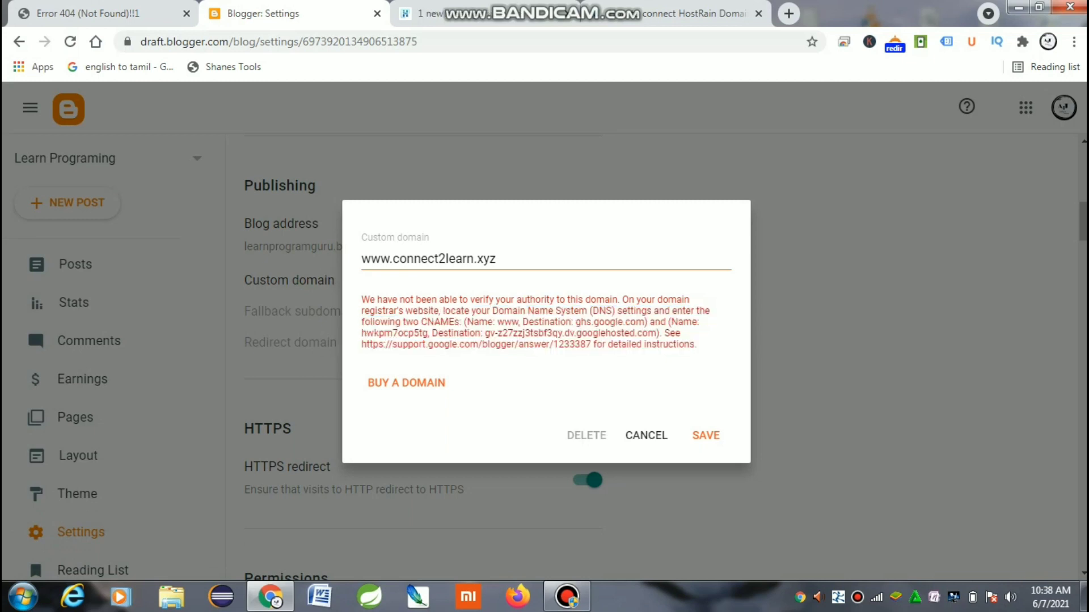
{"action": "left_click_drag", "start_coordinate": [419, 322], "coordinate": [697, 345]}
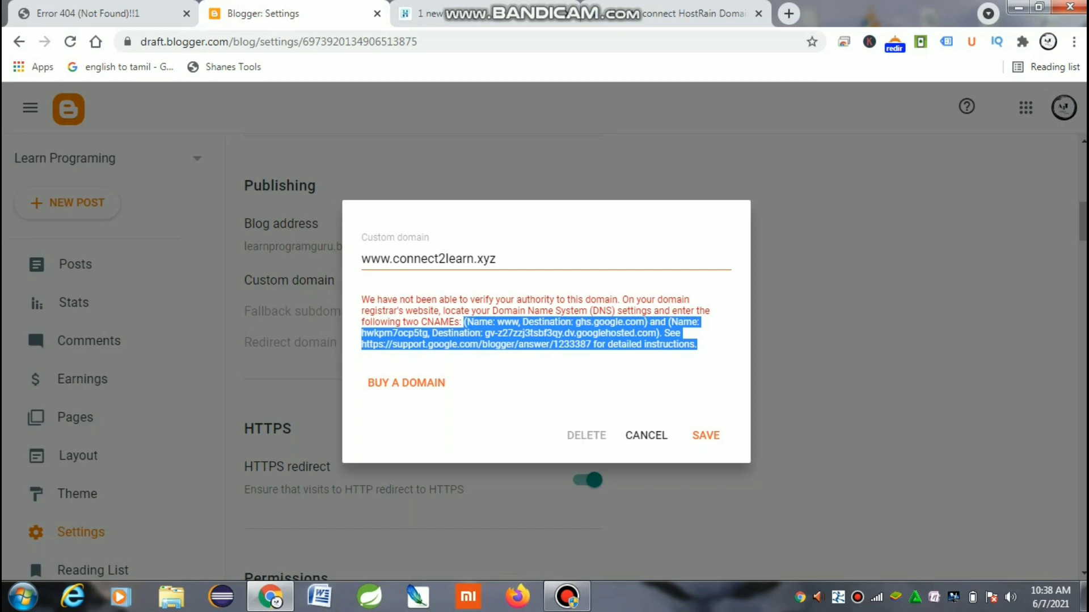
{"action": "left_click", "coordinate": [680, 363]}
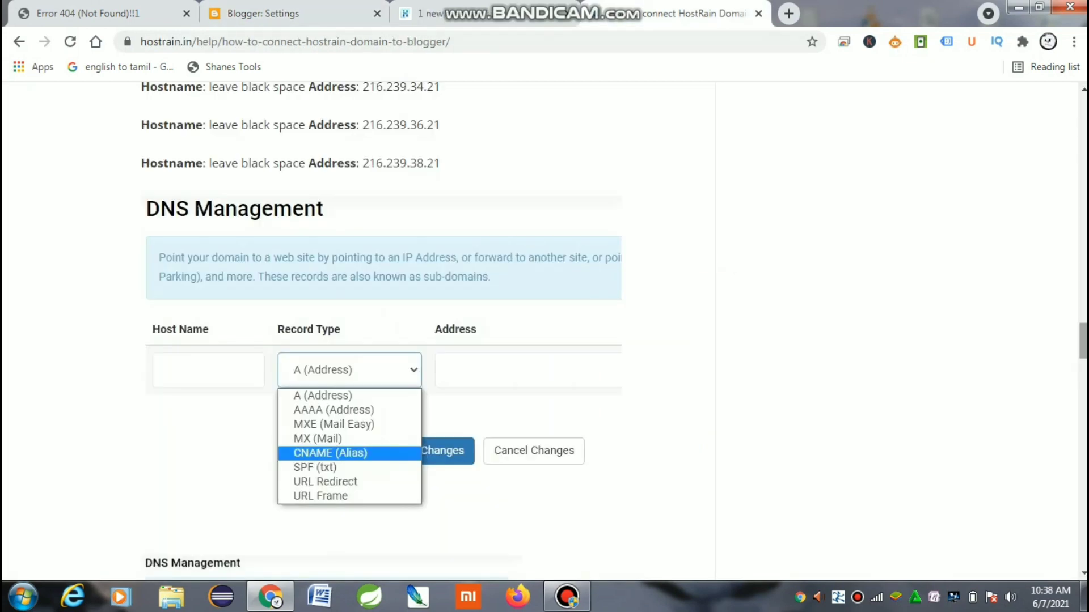
Step: In the HostRain guide on connecting a domain to Blogger, find the nameservers required for DNS management in Step 2
{"action": "scroll", "coordinate": [386, 329], "scroll_direction": "up", "scroll_amount": 10}
{"action": "scroll", "coordinate": [411, 331], "scroll_direction": "up", "scroll_amount": 12}
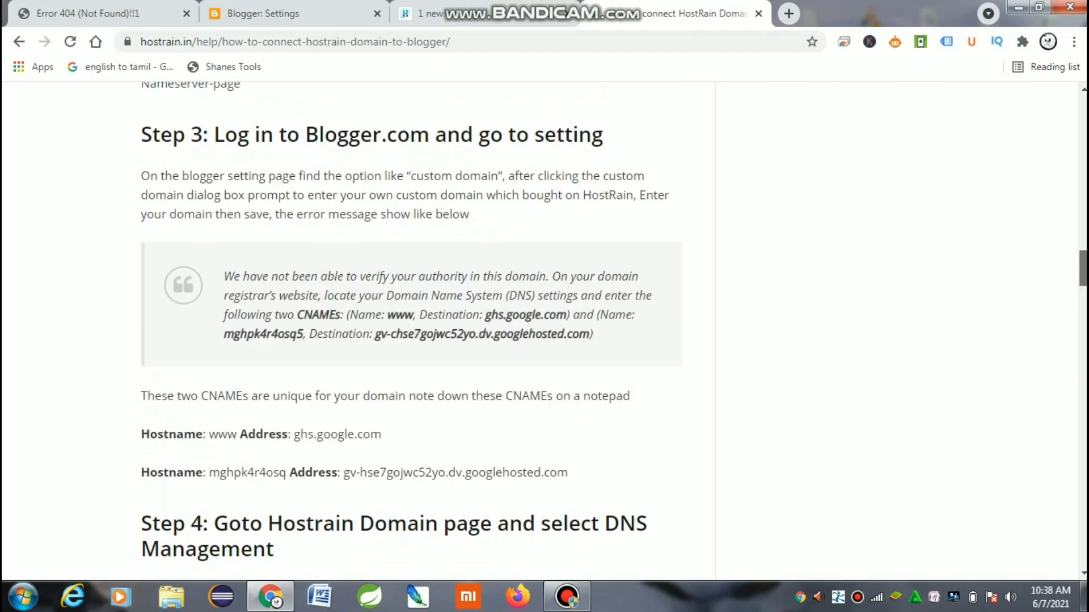
{"action": "scroll", "coordinate": [411, 332], "scroll_direction": "up", "scroll_amount": 1}
{"action": "scroll", "coordinate": [411, 332], "scroll_direction": "down", "scroll_amount": 1}
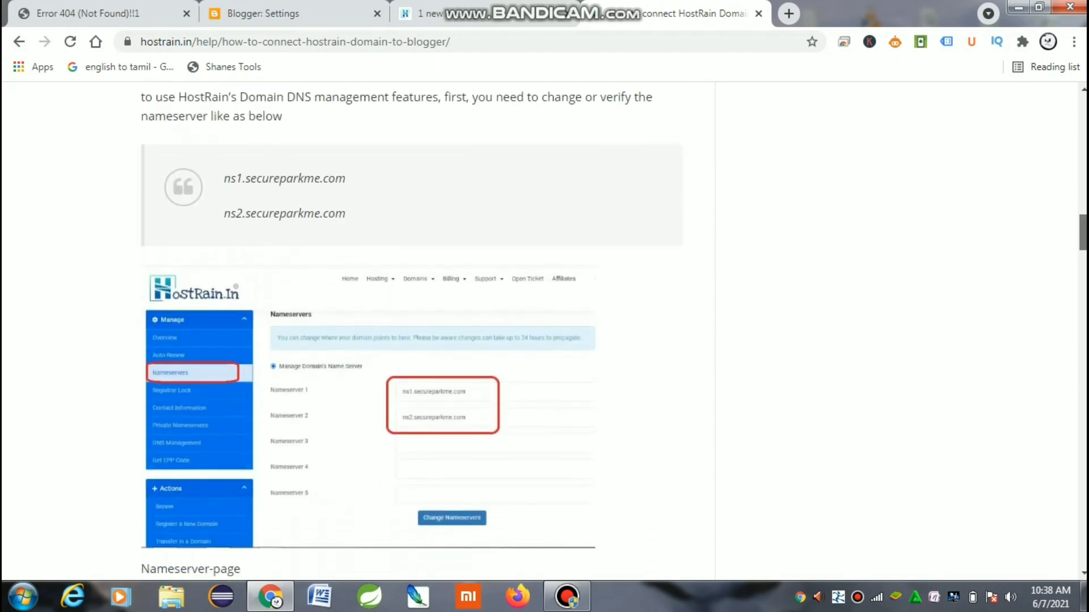
{"action": "scroll", "coordinate": [412, 332], "scroll_direction": "up", "scroll_amount": 3}
{"action": "scroll", "coordinate": [411, 331], "scroll_direction": "up", "scroll_amount": 1}
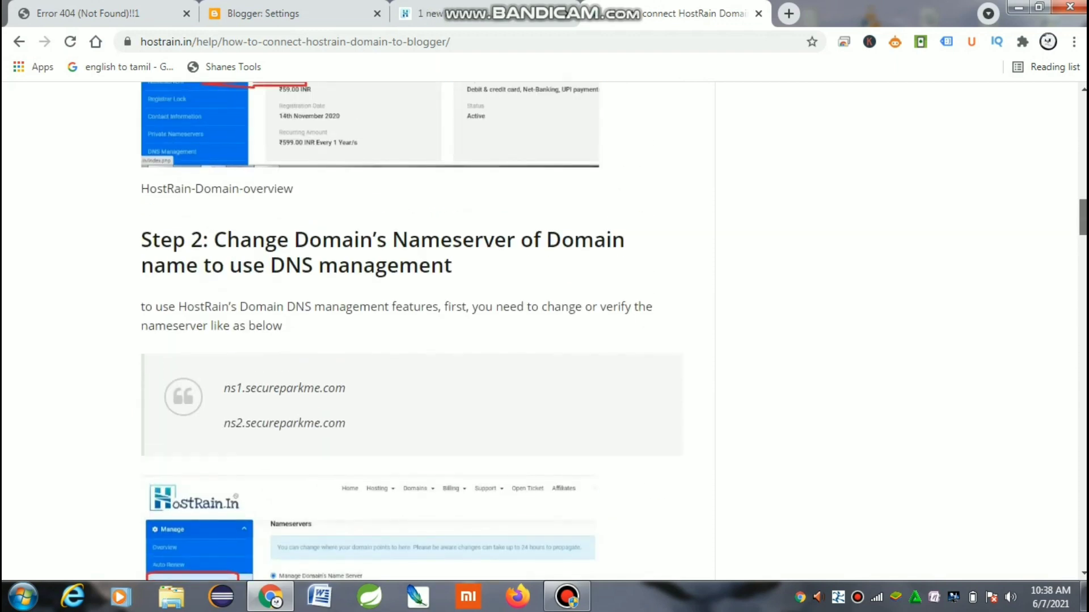
{"action": "scroll", "coordinate": [412, 331], "scroll_direction": "down", "scroll_amount": 1}
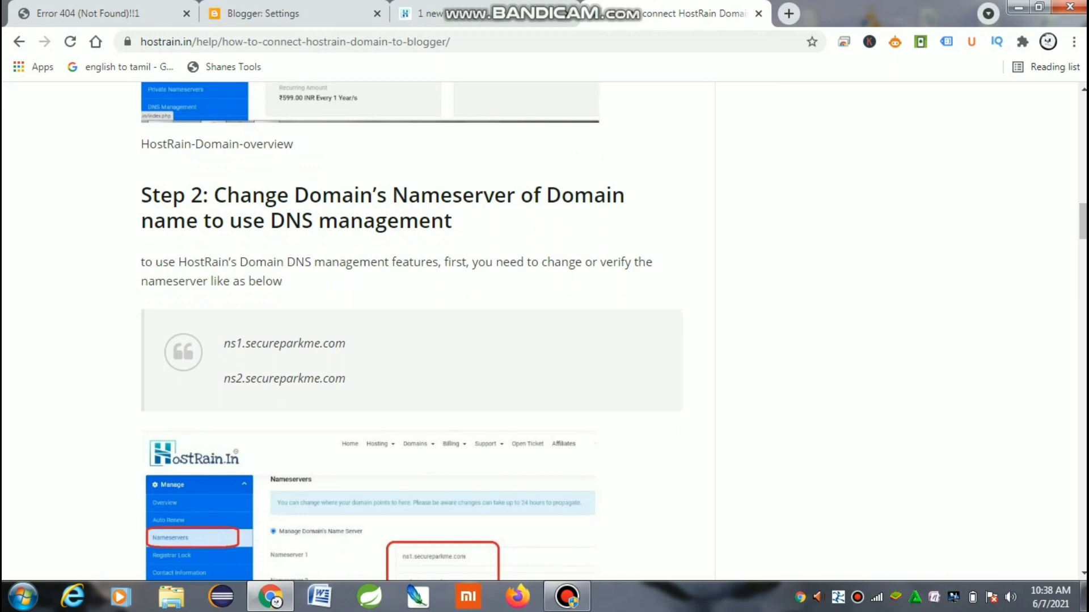
{"action": "left_click_drag", "start_coordinate": [346, 379], "coordinate": [224, 343]}
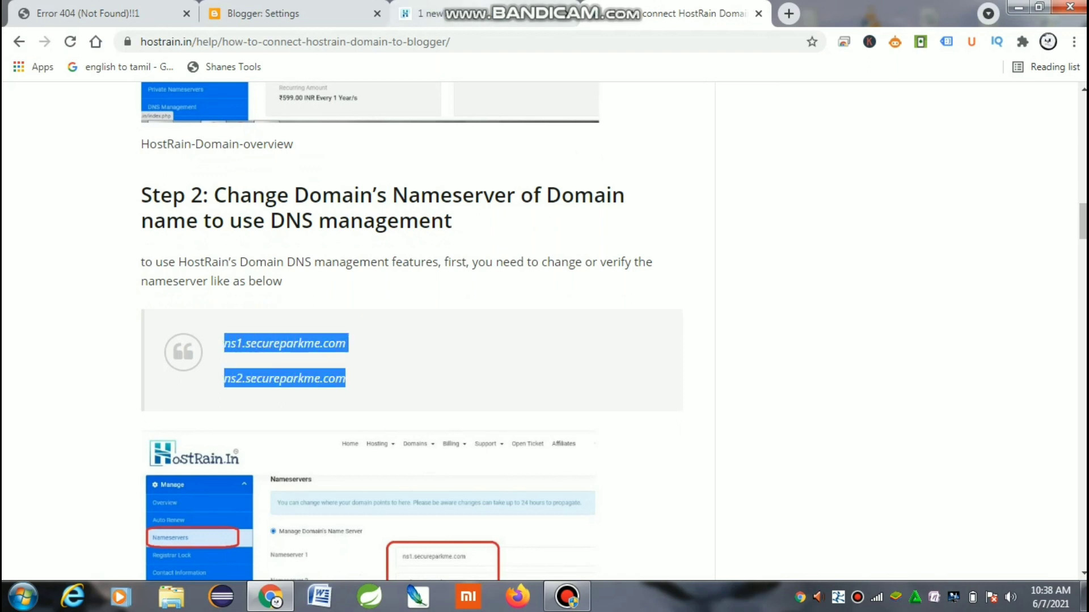
Step: In the HostRain client area, open the nameserver settings of the domain connect2learn.xyz
{"action": "left_click", "coordinate": [482, 14]}
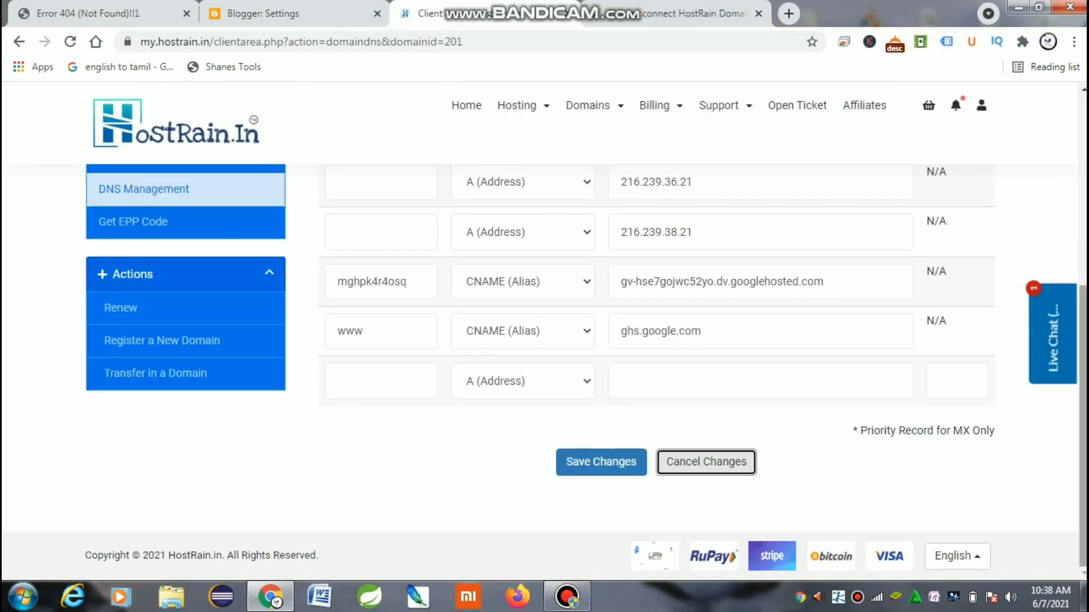
{"action": "scroll", "coordinate": [584, 373], "scroll_direction": "up", "scroll_amount": 5}
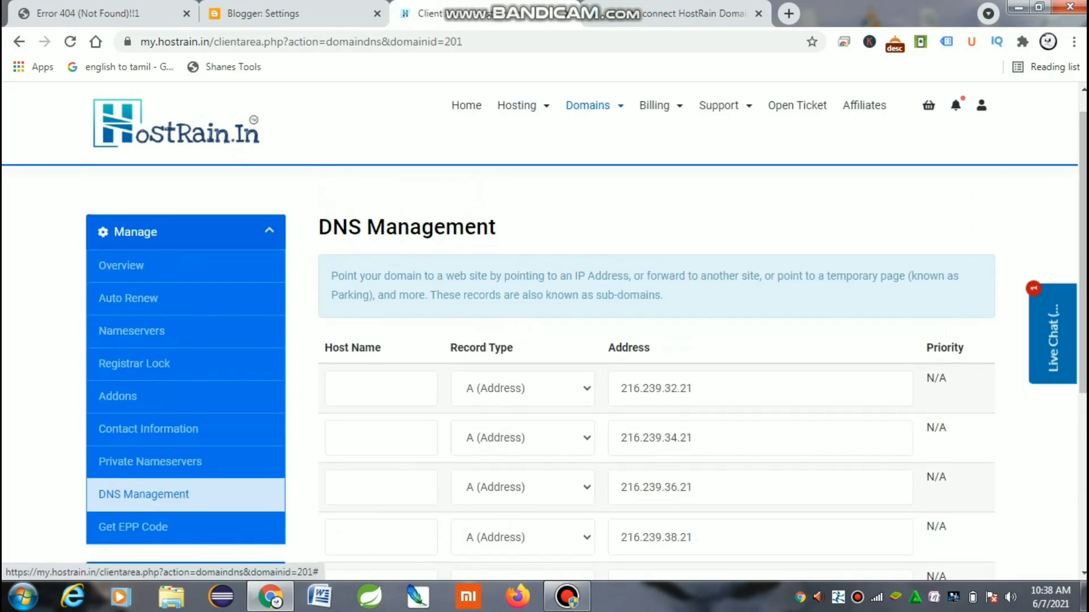
{"action": "left_click", "coordinate": [589, 106]}
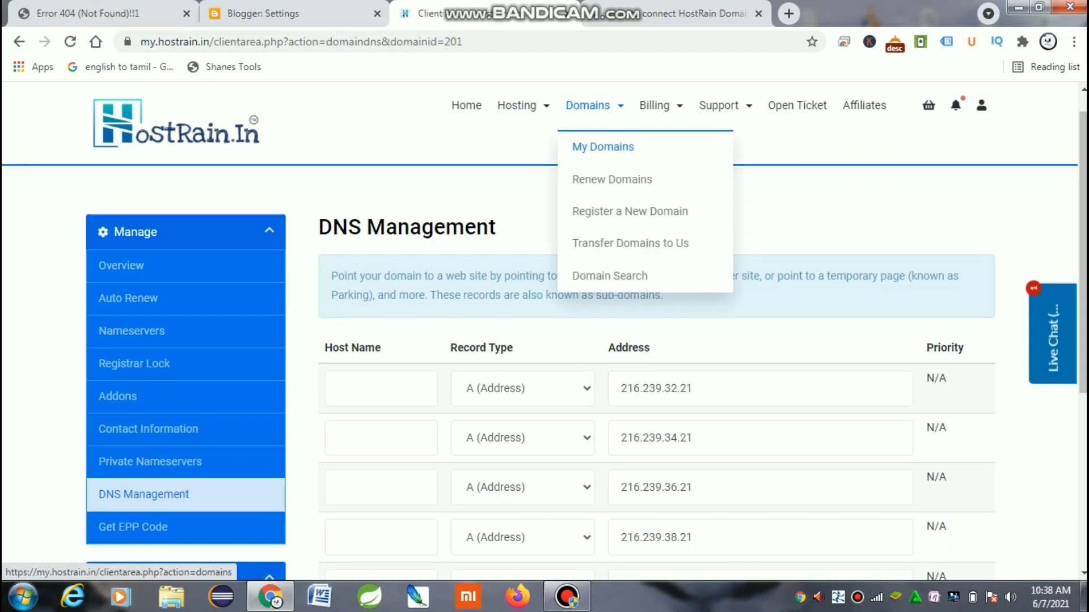
{"action": "left_click", "coordinate": [603, 147]}
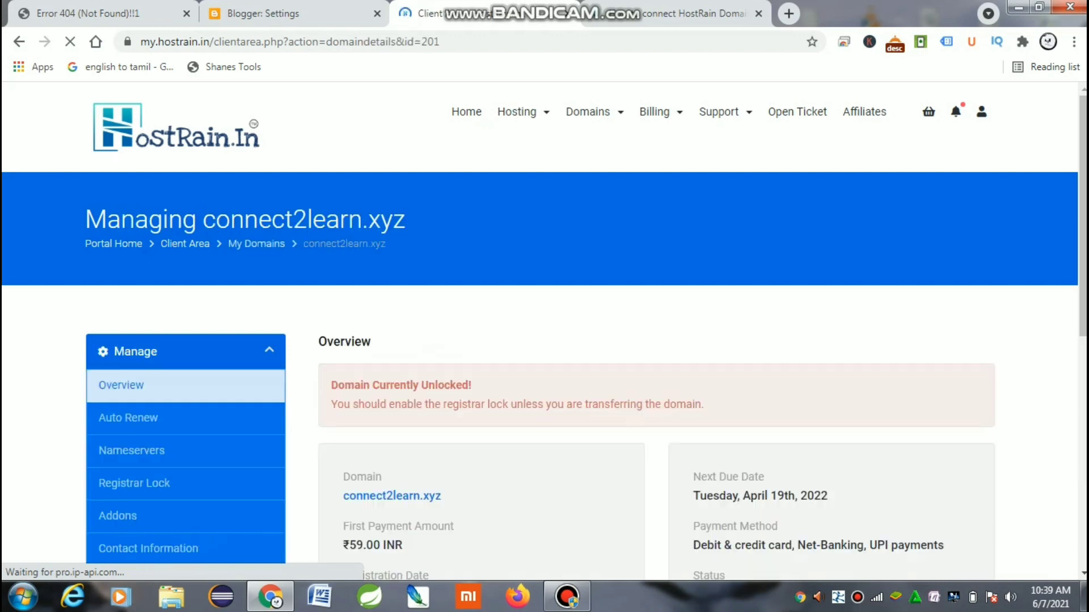
{"action": "scroll", "coordinate": [542, 340], "scroll_direction": "down", "scroll_amount": 3}
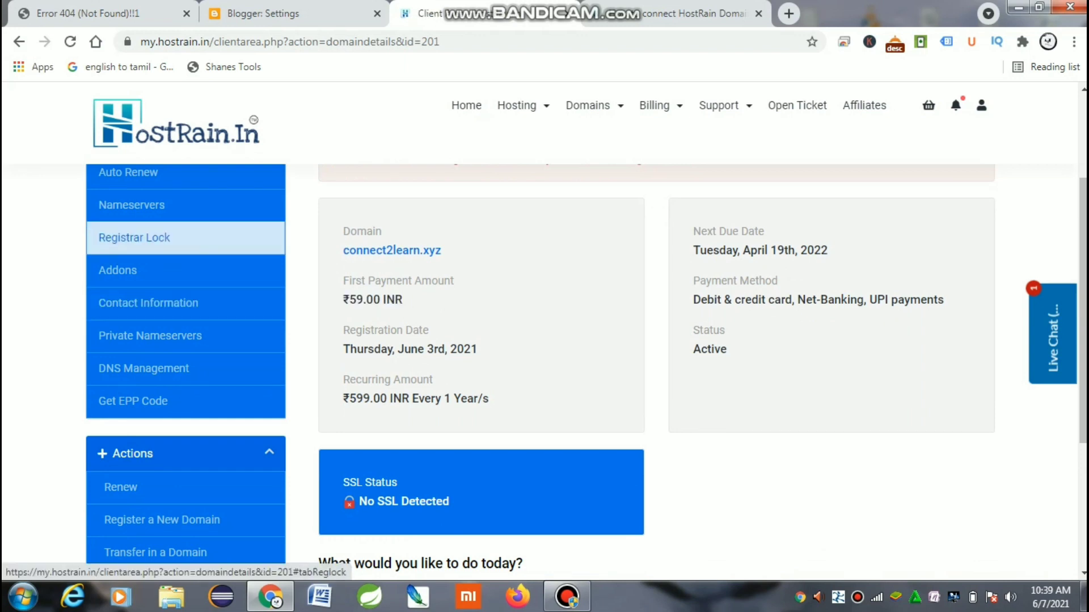
{"action": "left_click", "coordinate": [132, 205]}
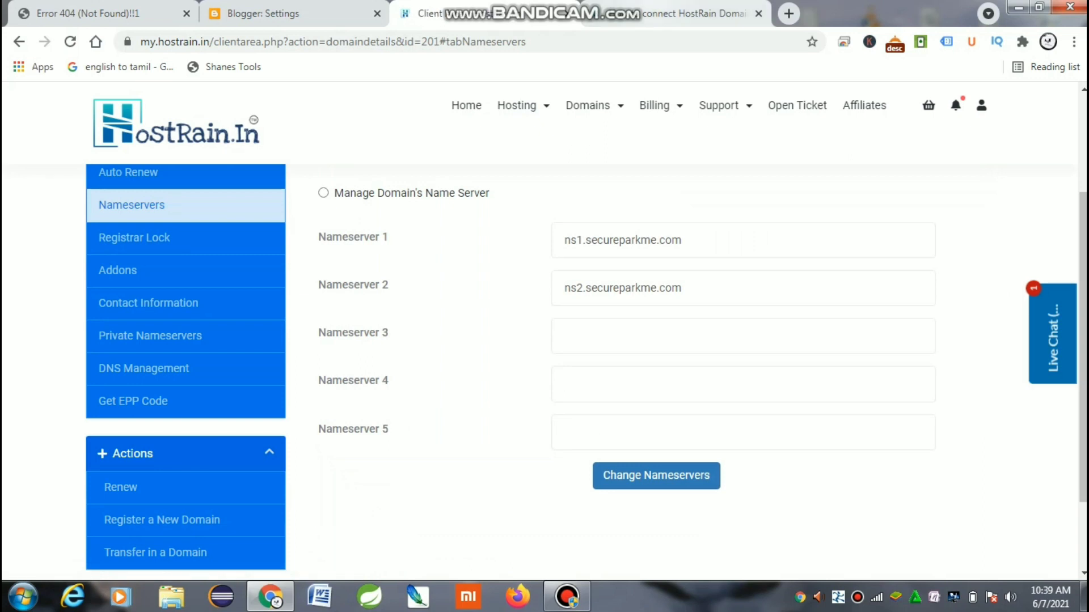
Step: Check the domain's nameservers against the guide and save ns1.secureparkme.com and ns2.secureparkme.com as nameservers 1 and 2
{"action": "left_click", "coordinate": [669, 13]}
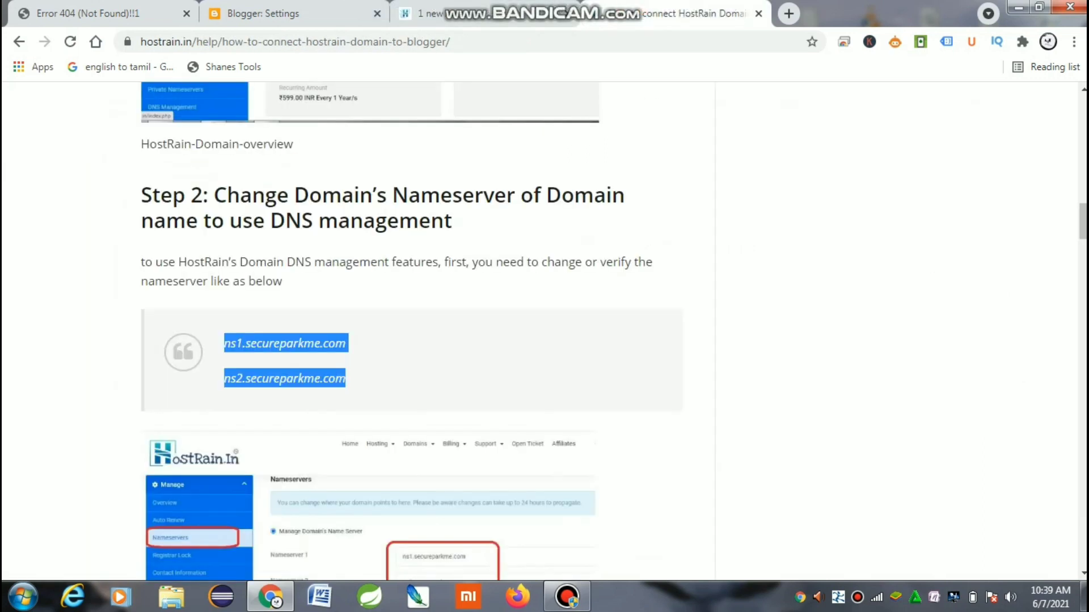
{"action": "left_click", "coordinate": [397, 363]}
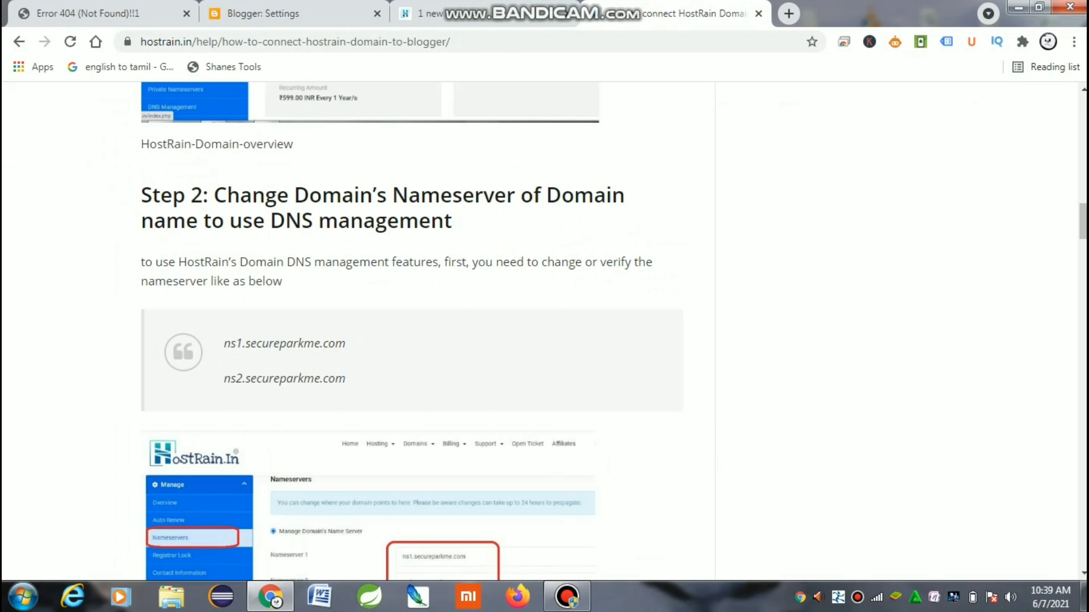
{"action": "left_click", "coordinate": [488, 14]}
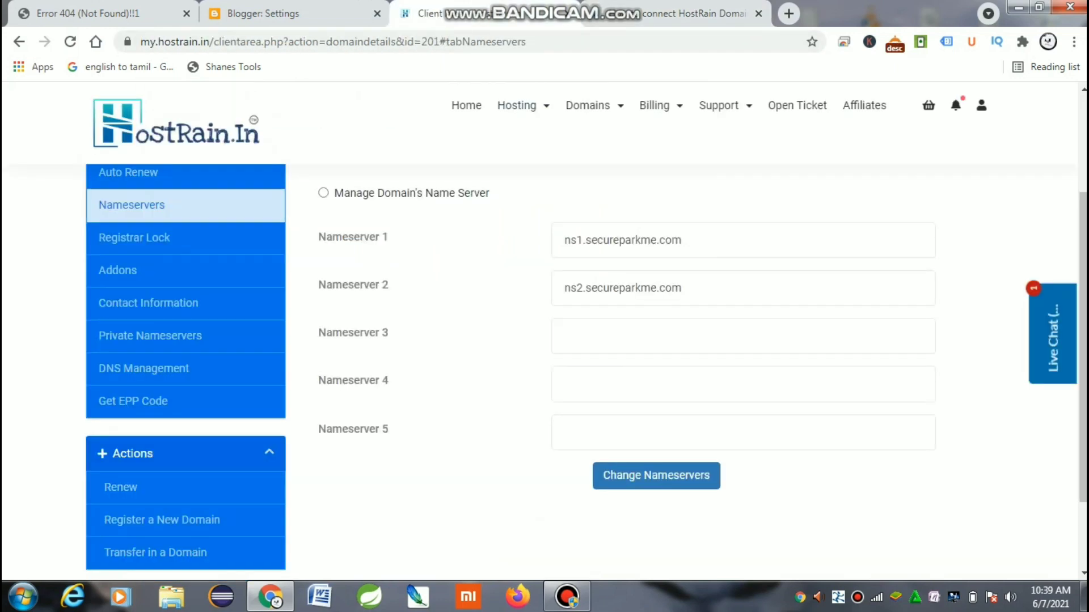
{"action": "left_click", "coordinate": [692, 13]}
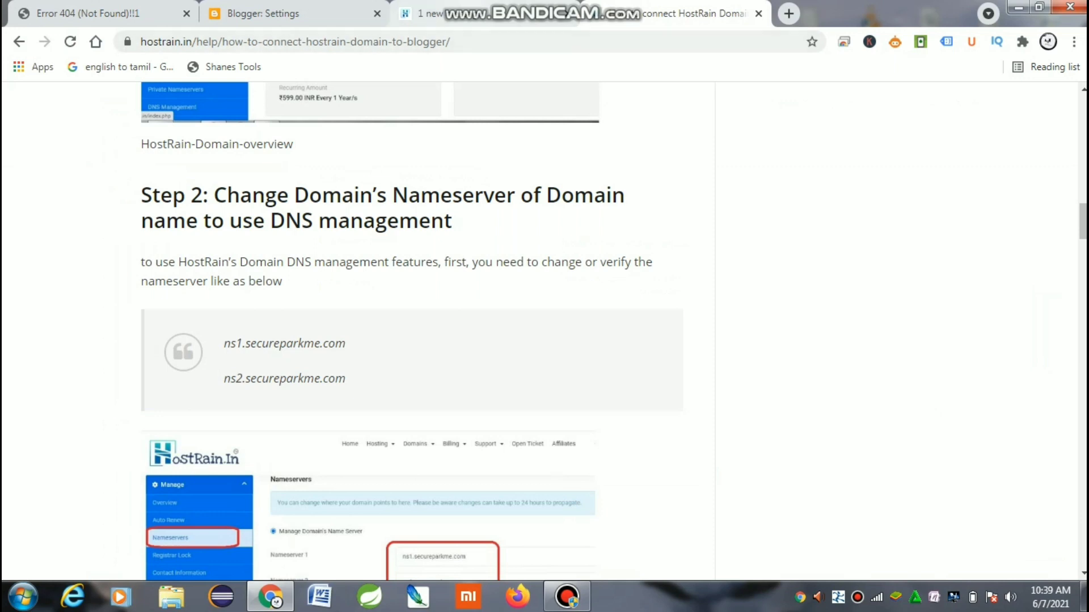
{"action": "left_click", "coordinate": [487, 13]}
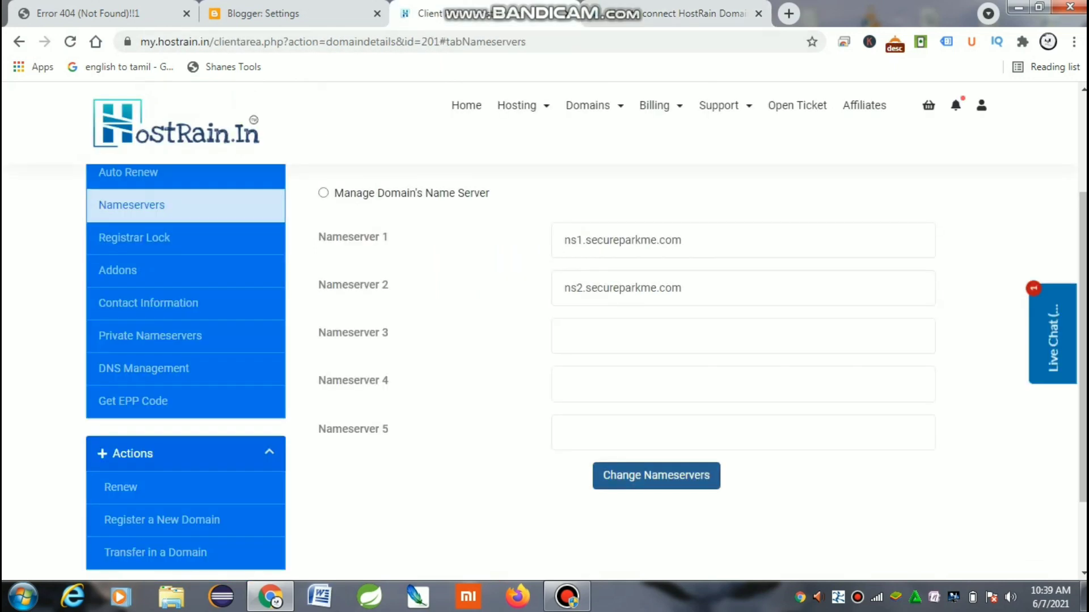
{"action": "left_click", "coordinate": [656, 476]}
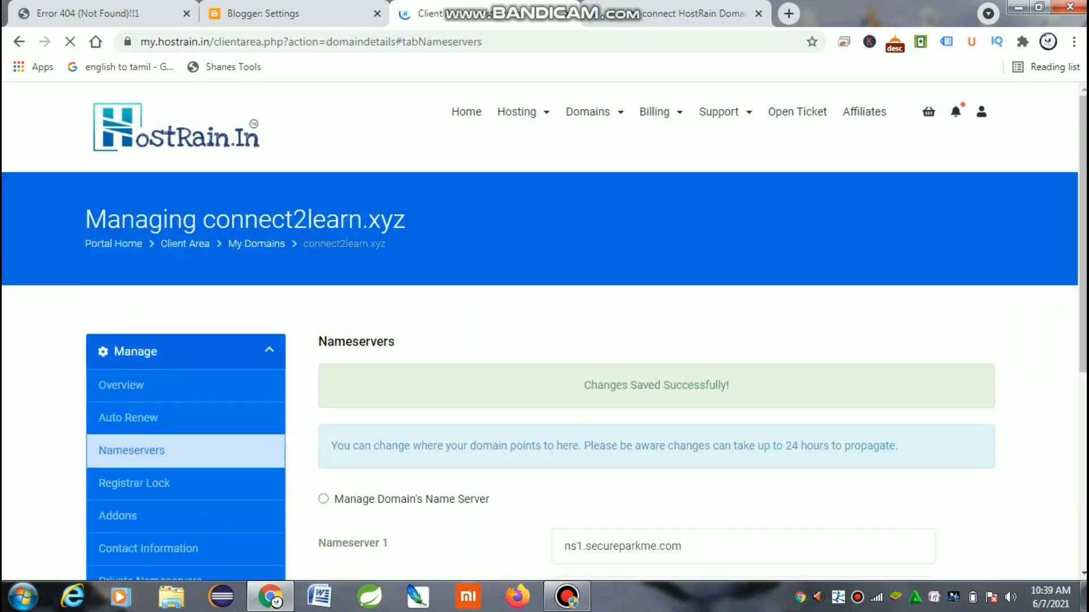
Step: Compare the CNAME example in Step 3 of the HostRain guide with the records requested in Blogger's custom domain dialog
{"action": "left_click", "coordinate": [684, 14]}
{"action": "scroll", "coordinate": [411, 332], "scroll_direction": "down", "scroll_amount": 6}
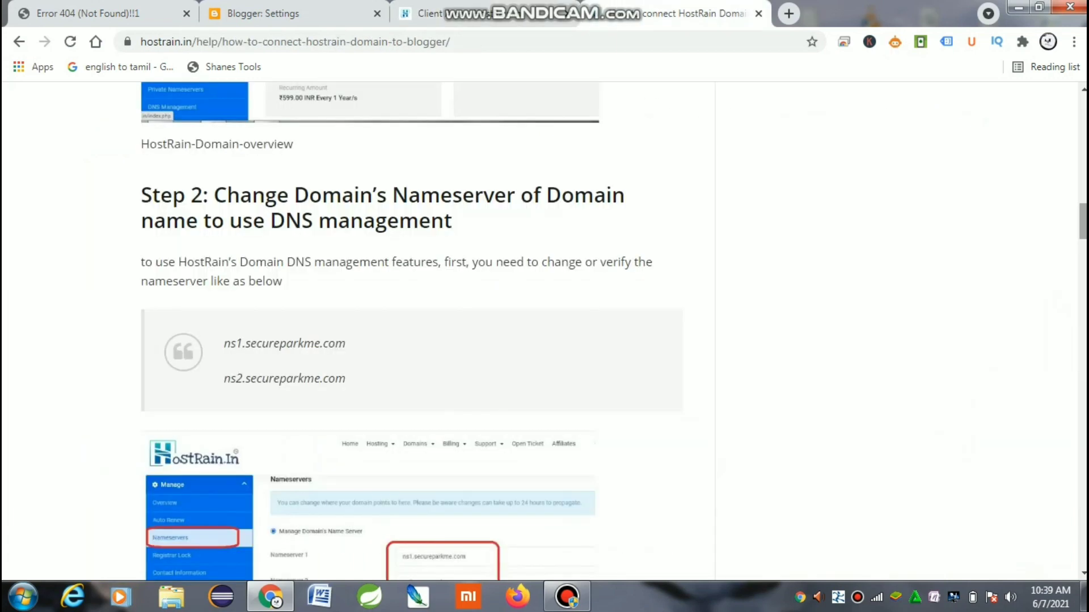
{"action": "scroll", "coordinate": [411, 331], "scroll_direction": "down", "scroll_amount": 5}
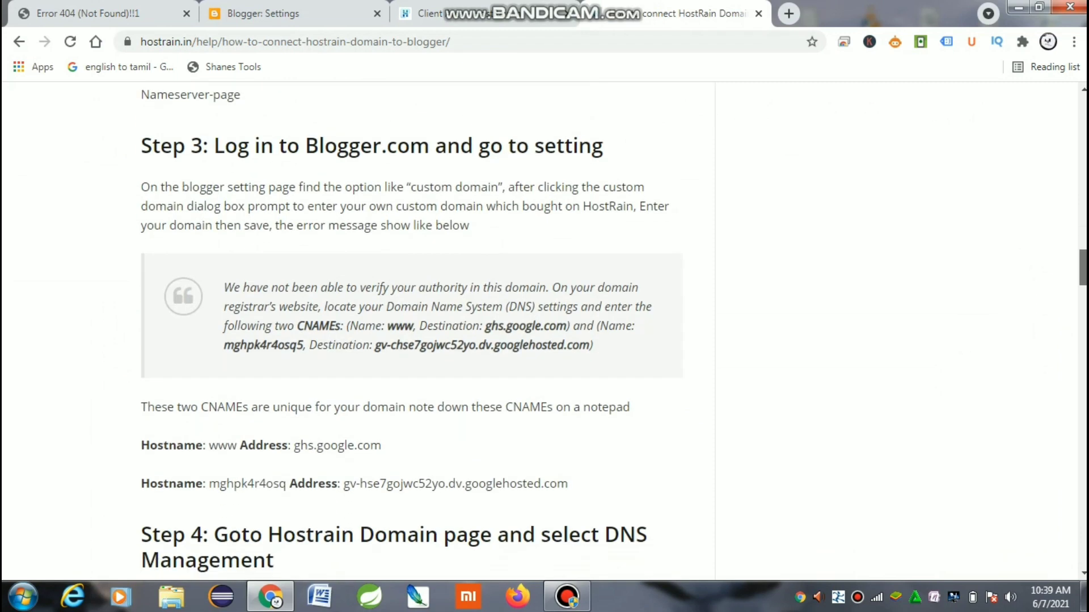
{"action": "left_click_drag", "start_coordinate": [593, 346], "coordinate": [224, 287]}
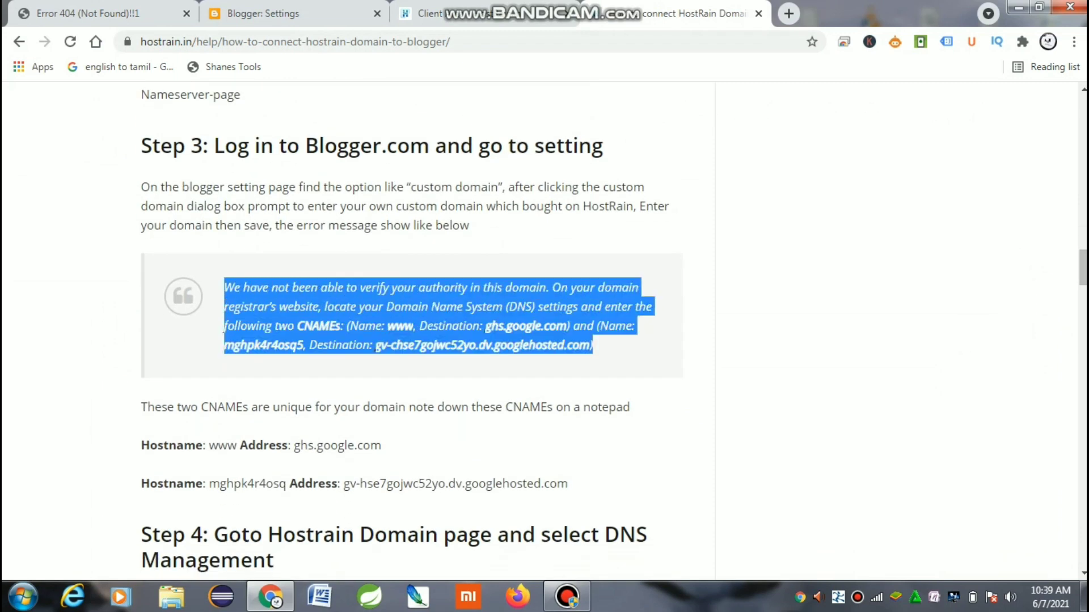
{"action": "left_click", "coordinate": [411, 318]}
{"action": "left_click", "coordinate": [323, 13]}
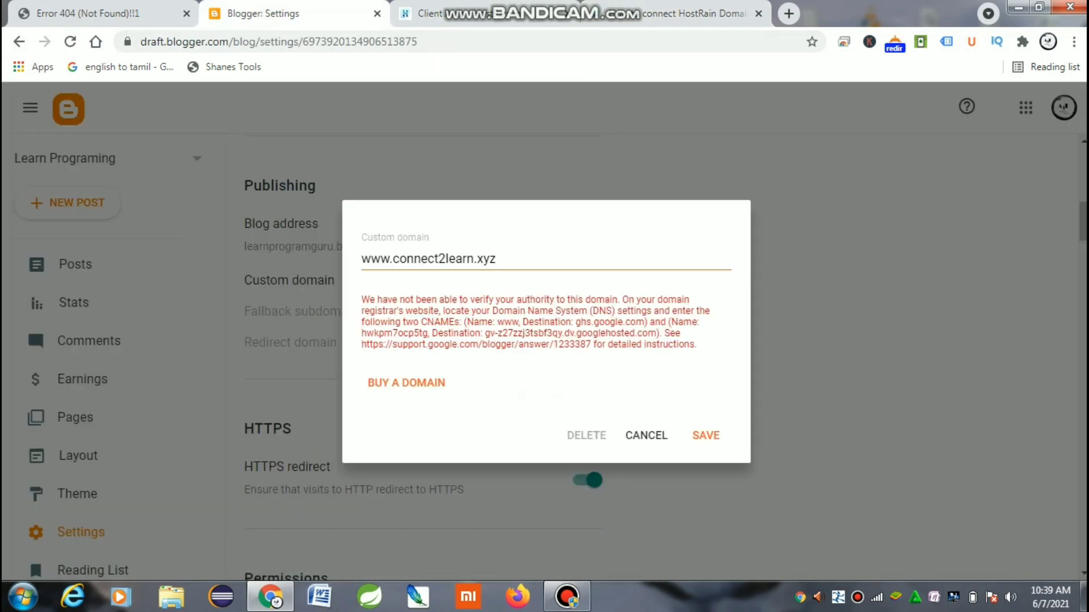
{"action": "left_click_drag", "start_coordinate": [422, 322], "coordinate": [699, 345]}
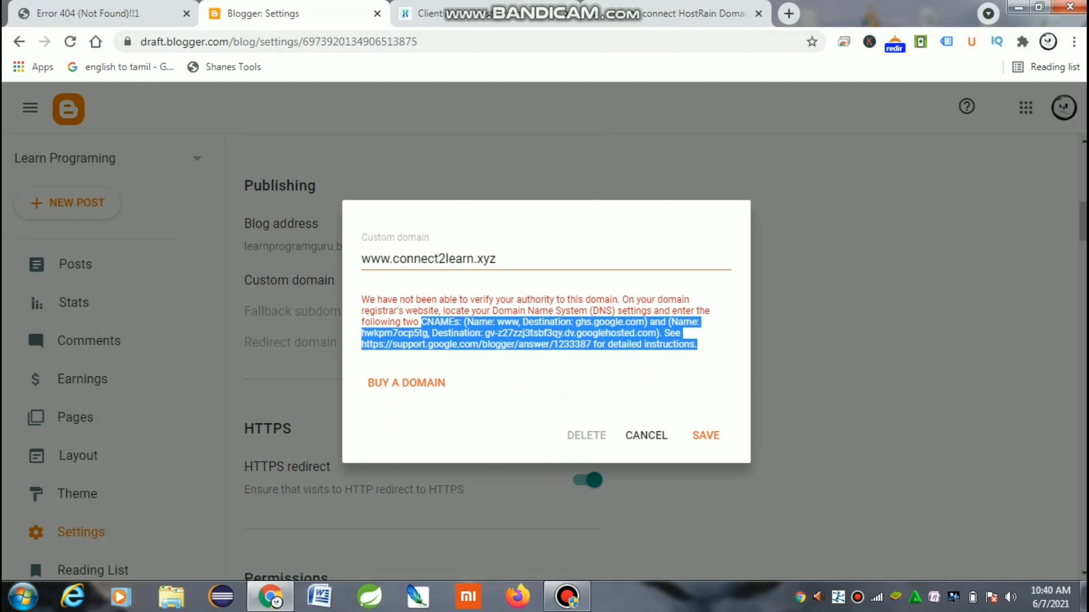
{"action": "left_click", "coordinate": [627, 368]}
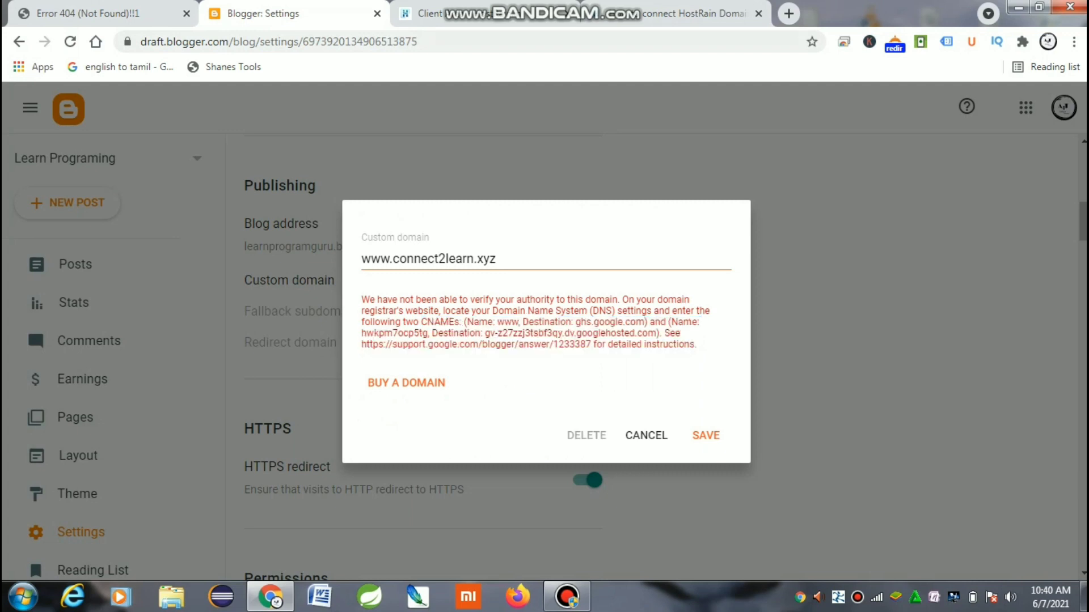
{"action": "left_click", "coordinate": [651, 11]}
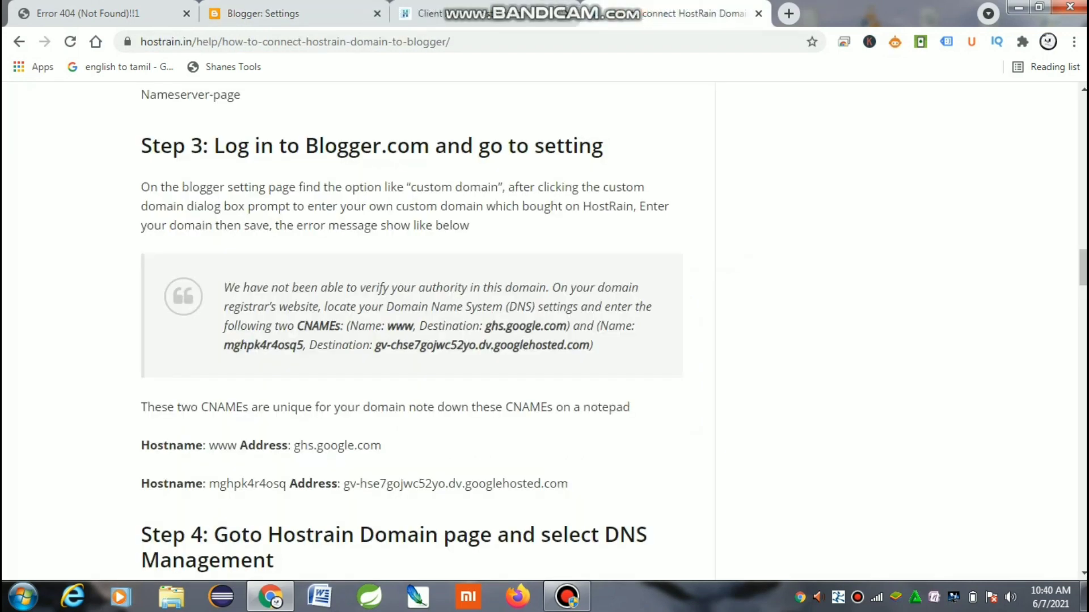
Step: Follow Step 4 of the HostRain guide and open DNS Management for connect2learn.xyz in the HostRain client area
{"action": "scroll", "coordinate": [410, 332], "scroll_direction": "down", "scroll_amount": 6}
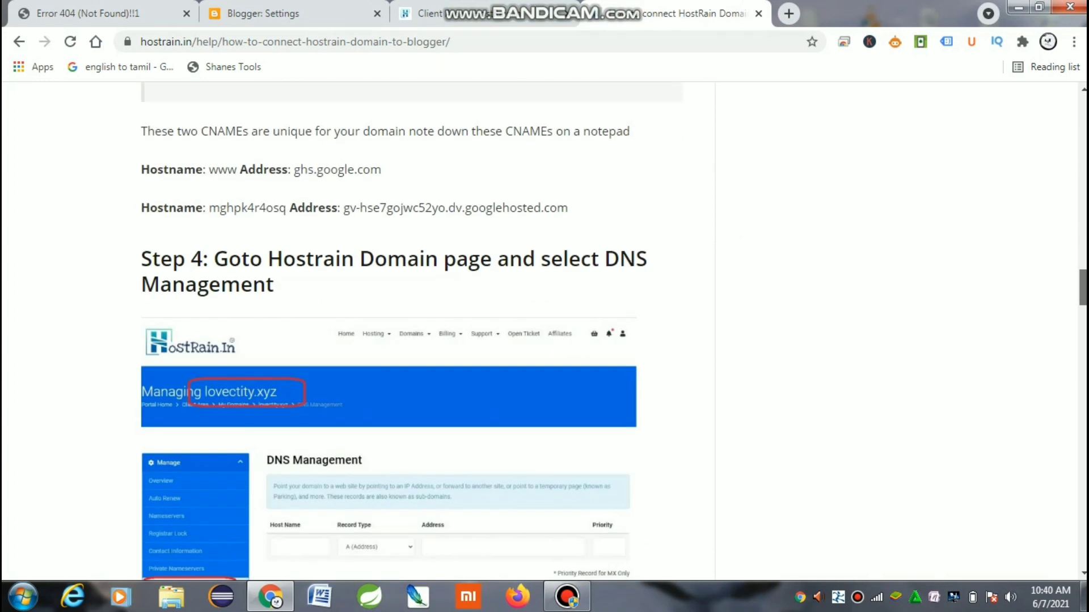
{"action": "scroll", "coordinate": [410, 332], "scroll_direction": "down", "scroll_amount": 1}
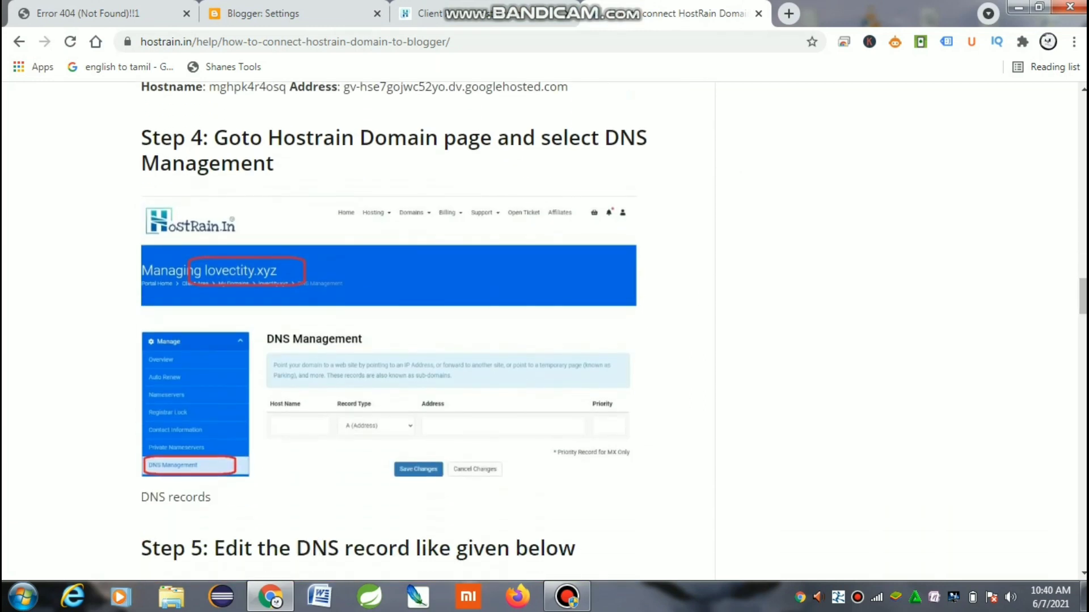
{"action": "left_click", "coordinate": [481, 13]}
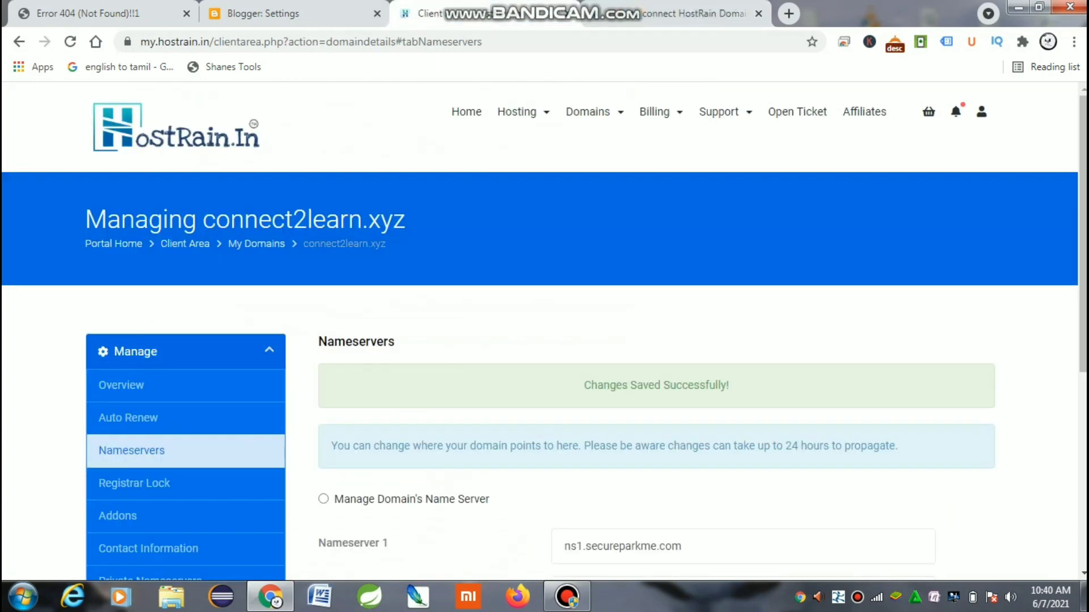
{"action": "scroll", "coordinate": [544, 332], "scroll_direction": "down", "scroll_amount": 4}
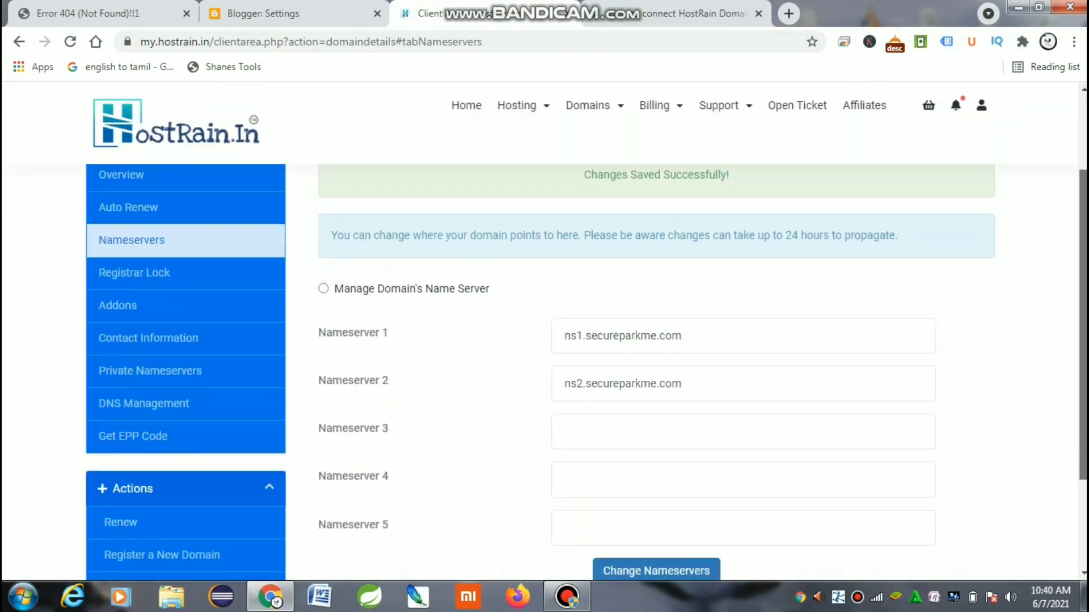
{"action": "left_click", "coordinate": [144, 403]}
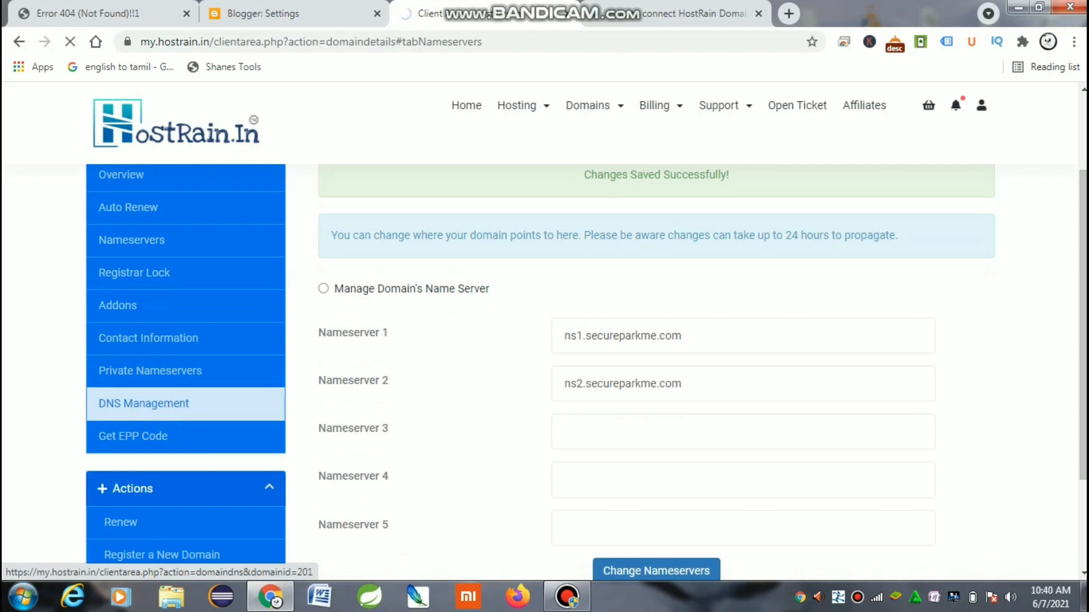
{"action": "scroll", "coordinate": [544, 332], "scroll_direction": "down", "scroll_amount": 4}
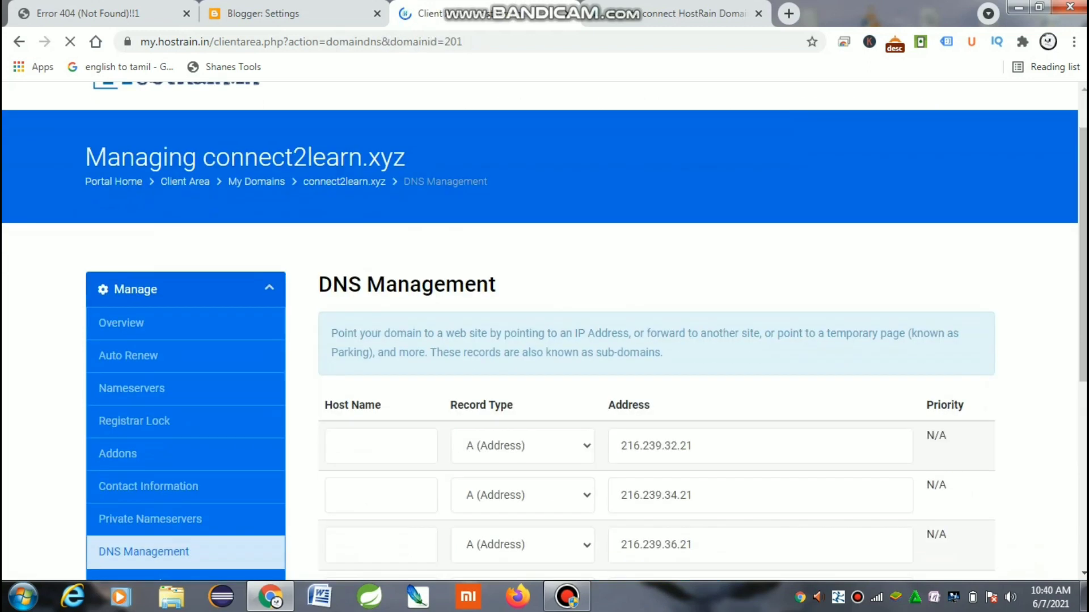
{"action": "scroll", "coordinate": [545, 332], "scroll_direction": "down", "scroll_amount": 2}
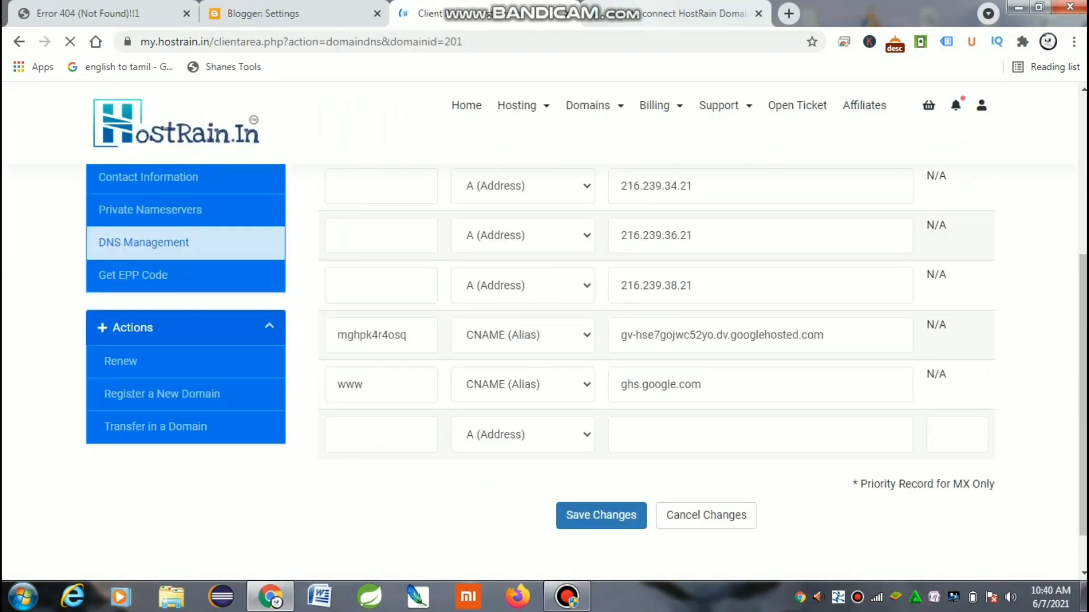
Step: Check the record type example in the guide and choose CNAME (Alias) for the mghpk4r4osq record in HostRain's DNS Management
{"action": "left_click", "coordinate": [680, 14]}
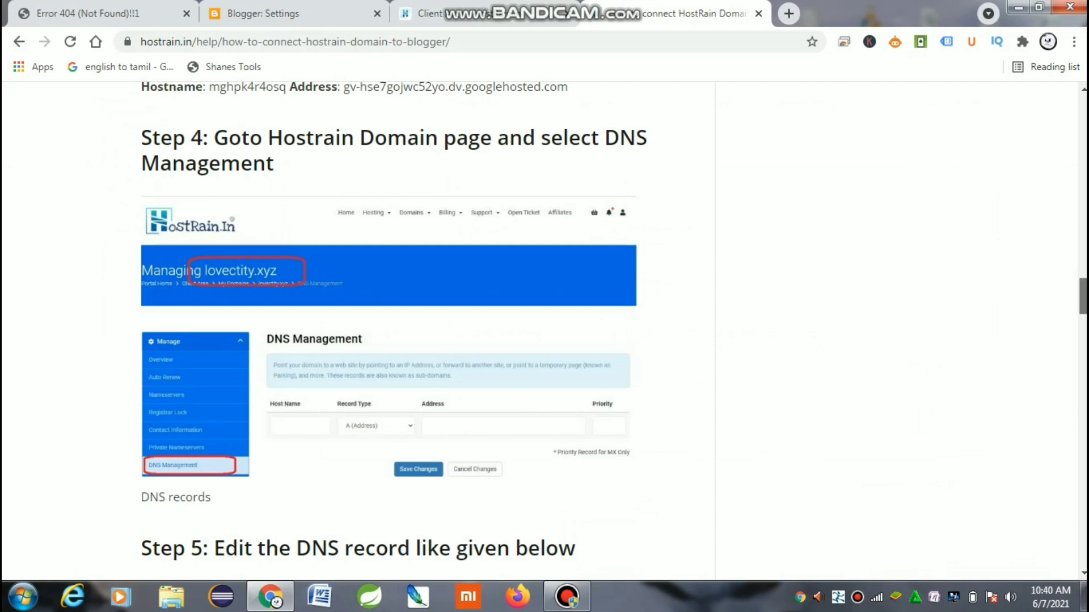
{"action": "scroll", "coordinate": [388, 332], "scroll_direction": "down", "scroll_amount": 3}
{"action": "scroll", "coordinate": [382, 323], "scroll_direction": "down", "scroll_amount": 9}
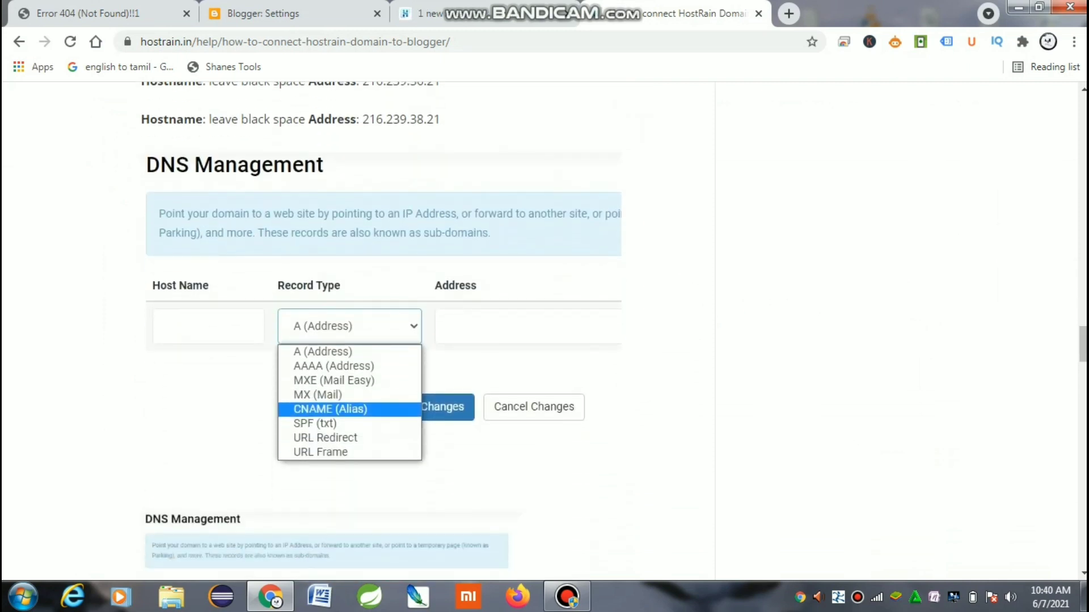
{"action": "left_click", "coordinate": [481, 14]}
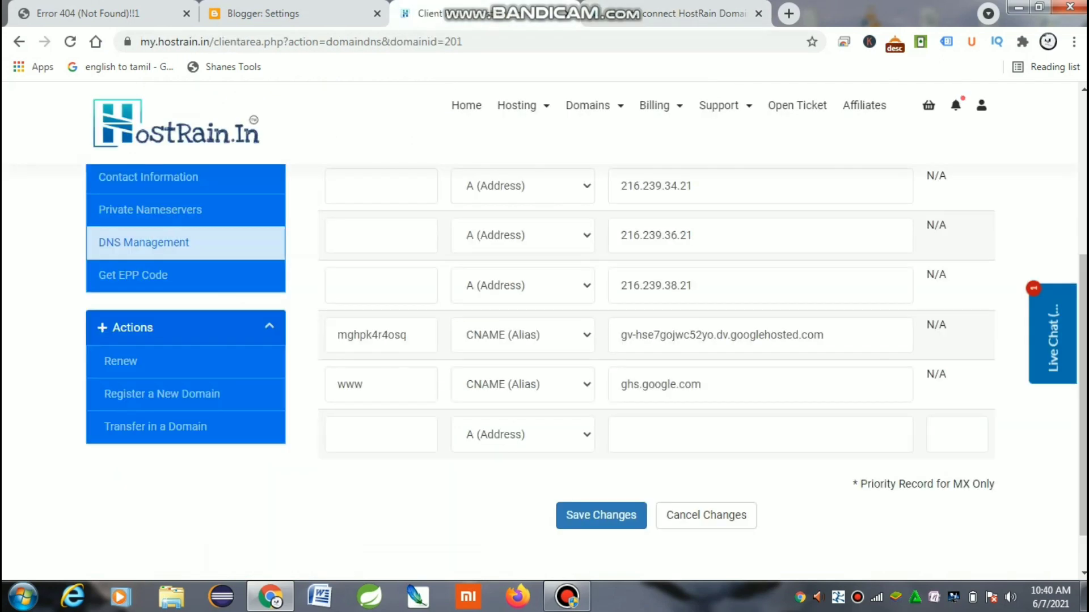
{"action": "left_click", "coordinate": [522, 336]}
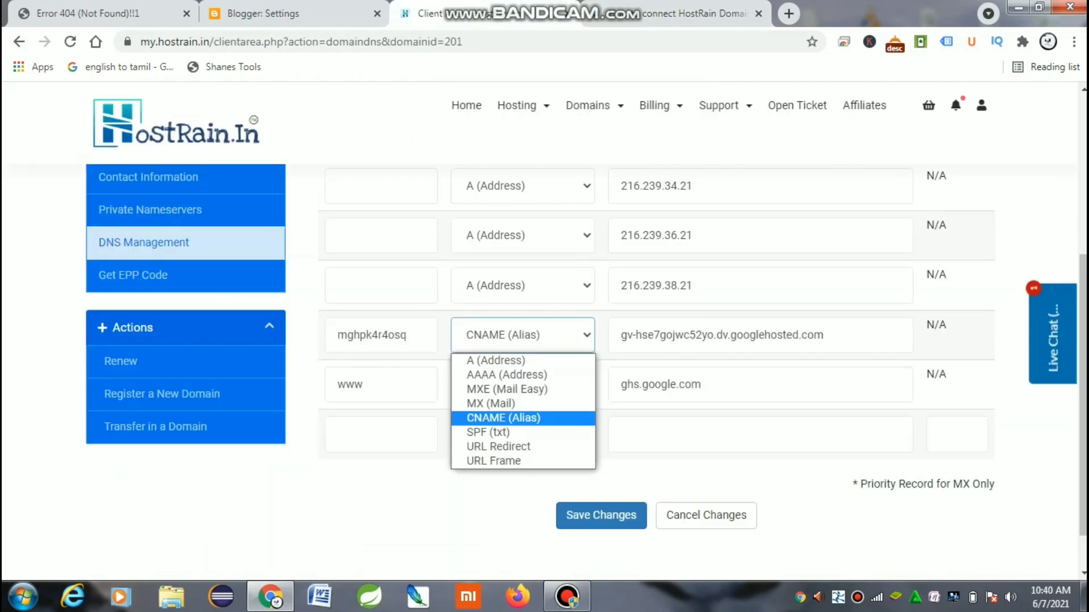
{"action": "left_click", "coordinate": [503, 419]}
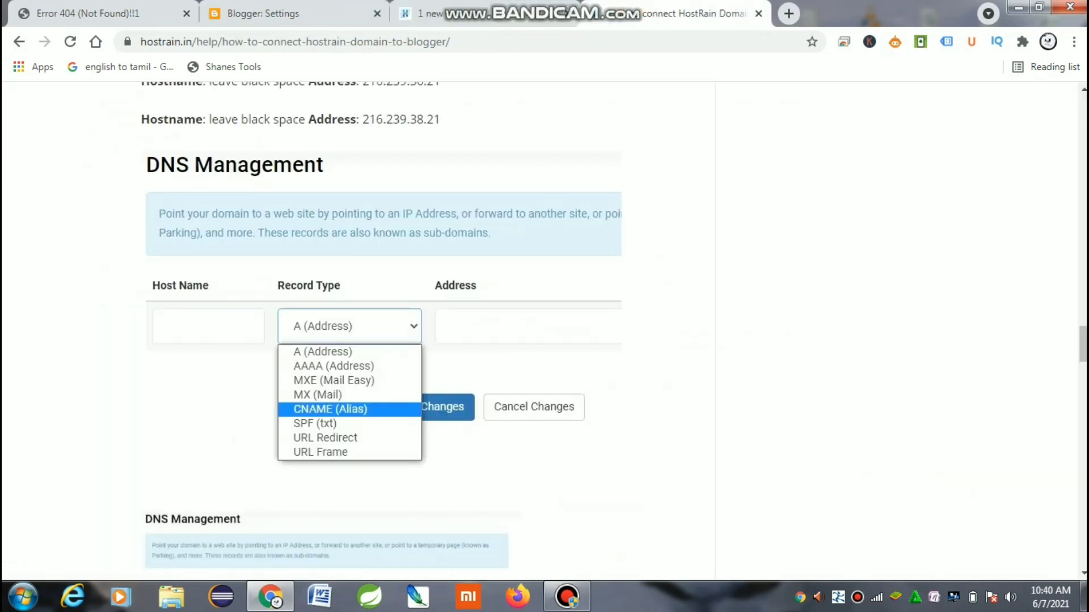
Step: Review the DNS record examples in the HostRain guide, examining the host names and addresses listed in Step 5
{"action": "scroll", "coordinate": [413, 329], "scroll_direction": "down", "scroll_amount": 6}
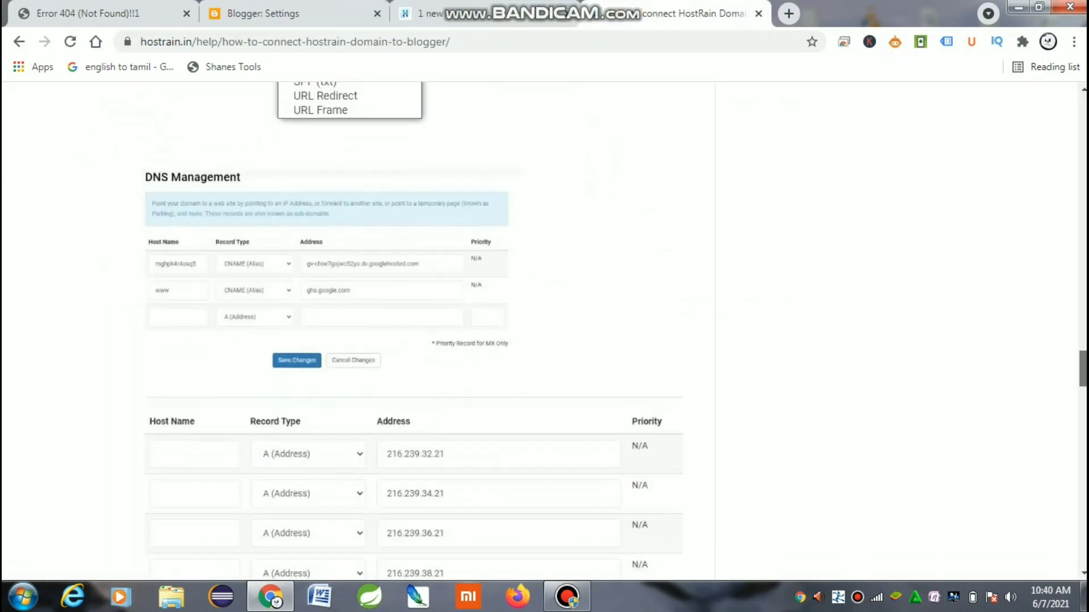
{"action": "scroll", "coordinate": [413, 329], "scroll_direction": "down", "scroll_amount": 3}
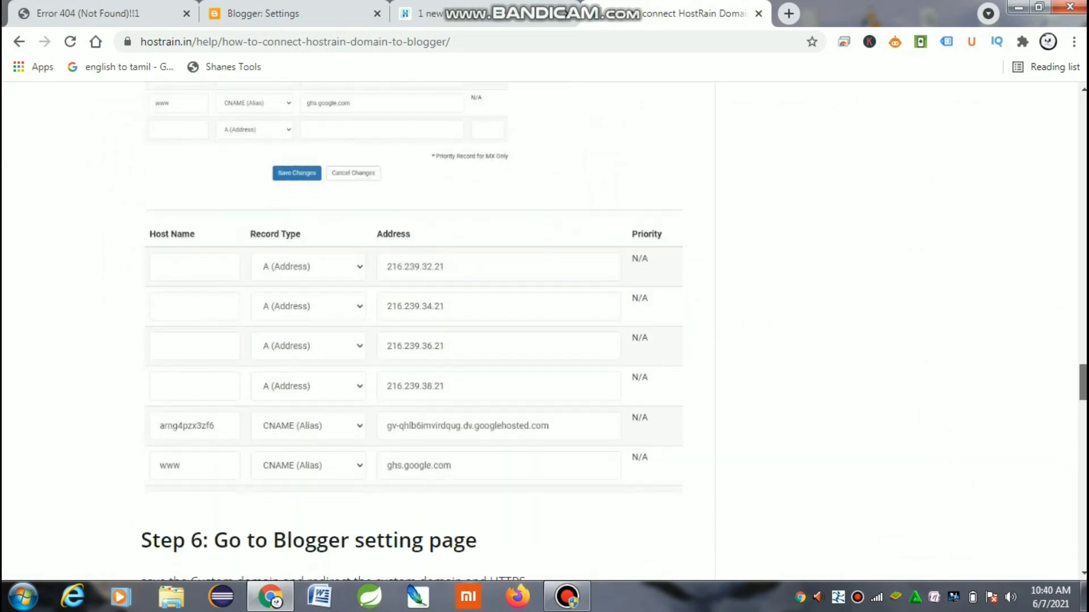
{"action": "scroll", "coordinate": [413, 329], "scroll_direction": "down", "scroll_amount": 5}
{"action": "scroll", "coordinate": [412, 328], "scroll_direction": "up", "scroll_amount": 13}
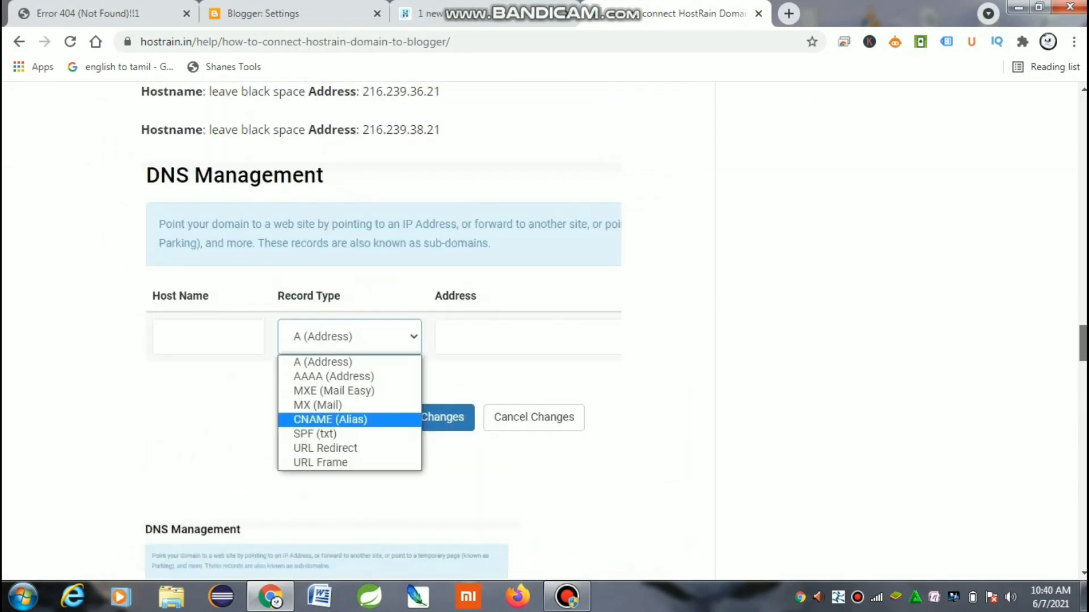
{"action": "scroll", "coordinate": [413, 329], "scroll_direction": "down", "scroll_amount": 2}
{"action": "scroll", "coordinate": [413, 329], "scroll_direction": "up", "scroll_amount": 1}
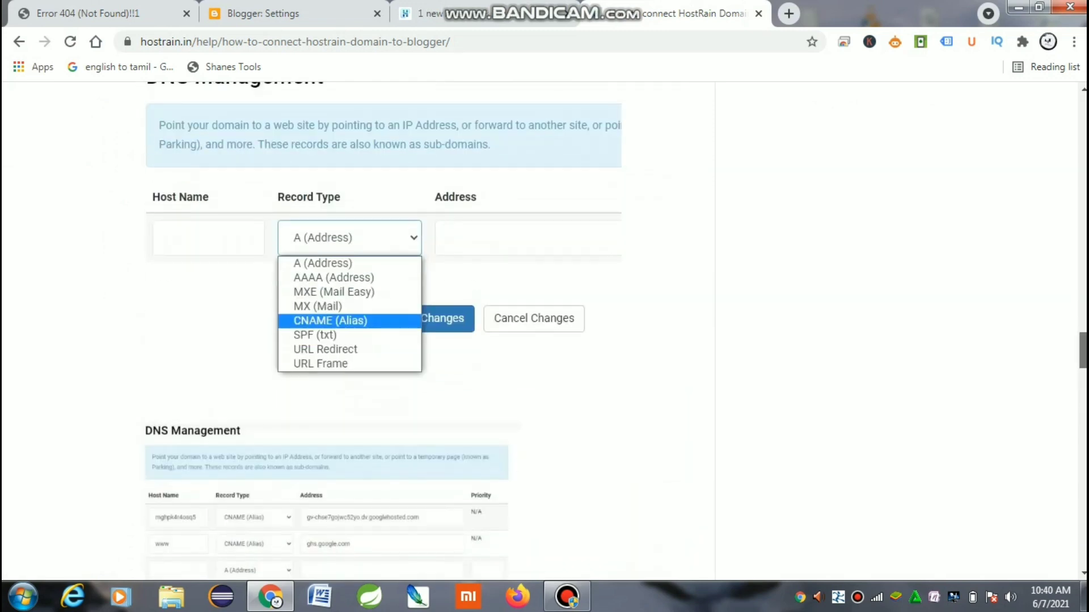
{"action": "scroll", "coordinate": [413, 329], "scroll_direction": "up", "scroll_amount": 9}
{"action": "scroll", "coordinate": [413, 329], "scroll_direction": "down", "scroll_amount": 1}
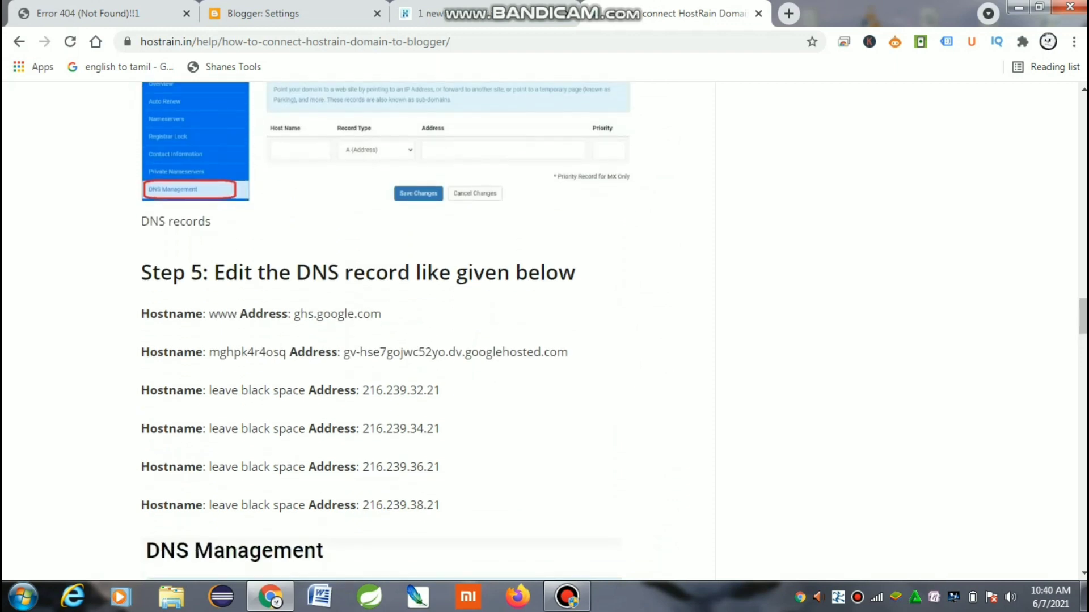
{"action": "left_click_drag", "start_coordinate": [219, 314], "coordinate": [257, 314]}
{"action": "left_click", "coordinate": [256, 314]}
{"action": "left_click_drag", "start_coordinate": [241, 352], "coordinate": [259, 352]}
Step: Copy the second CNAME's name from Blogger's custom domain dialog into the host name of the googlehosted.com record in HostRain
{"action": "left_click", "coordinate": [293, 13]}
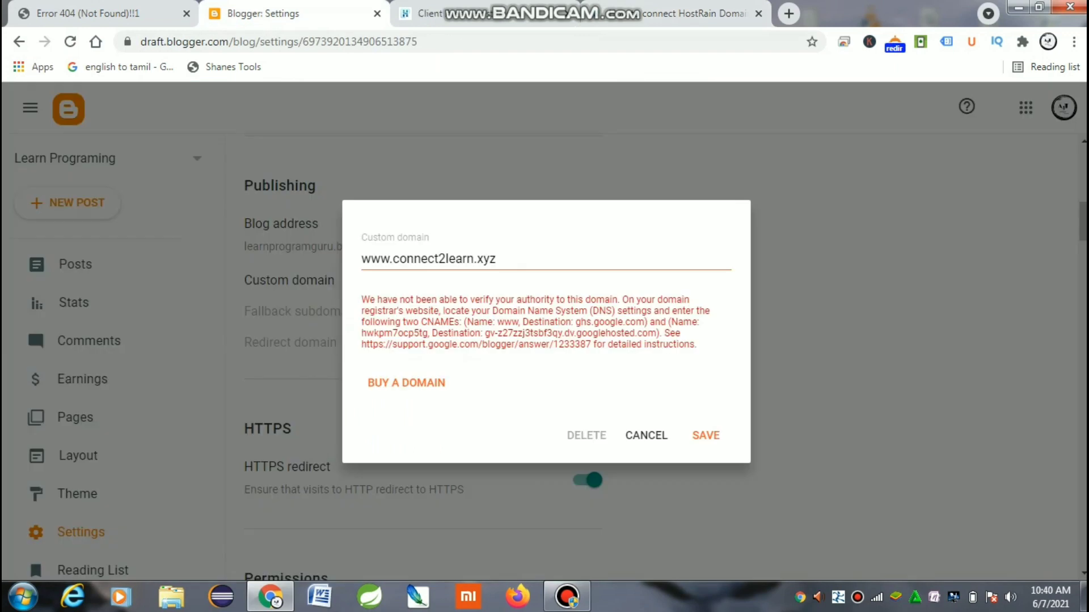
{"action": "left_click_drag", "start_coordinate": [361, 333], "coordinate": [428, 333]}
{"action": "key", "text": "ctrl+c"}
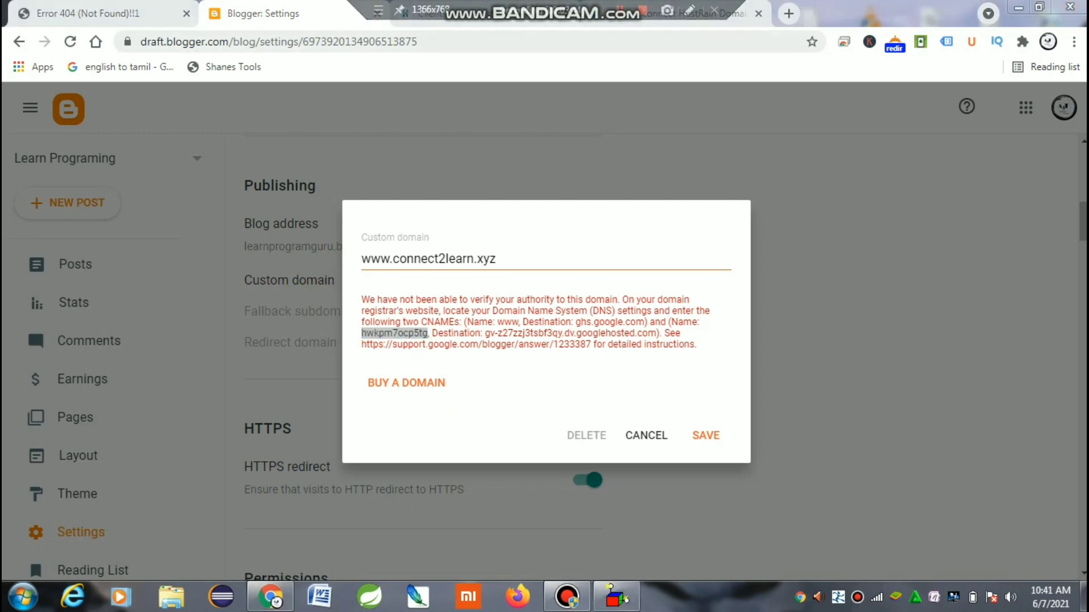
{"action": "key", "text": "ctrl+Tab"}
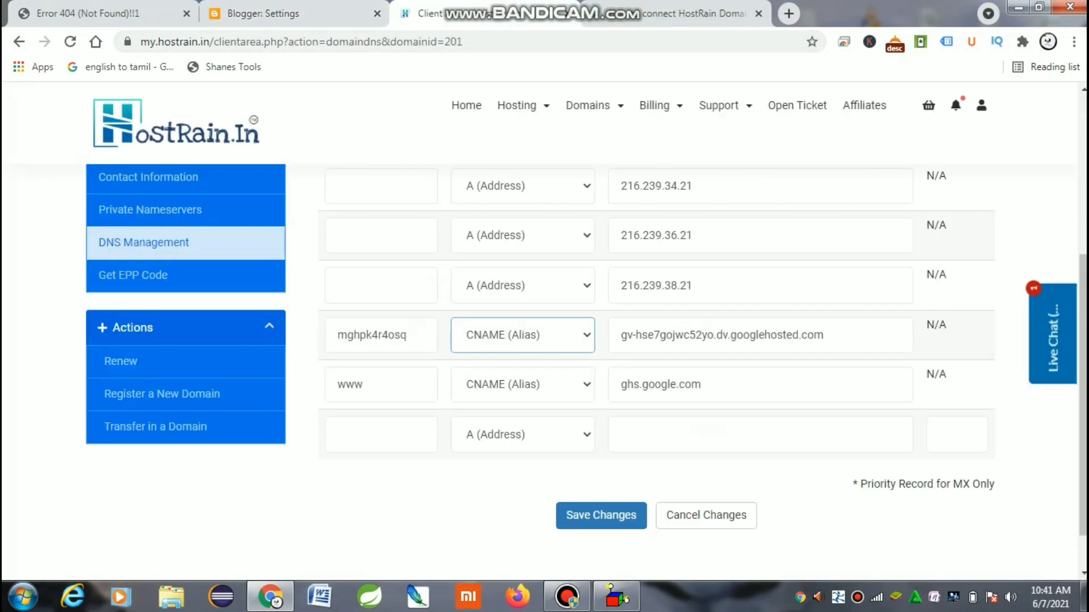
{"action": "key", "text": "shift+Tab"}
{"action": "key", "text": "ctrl+v"}
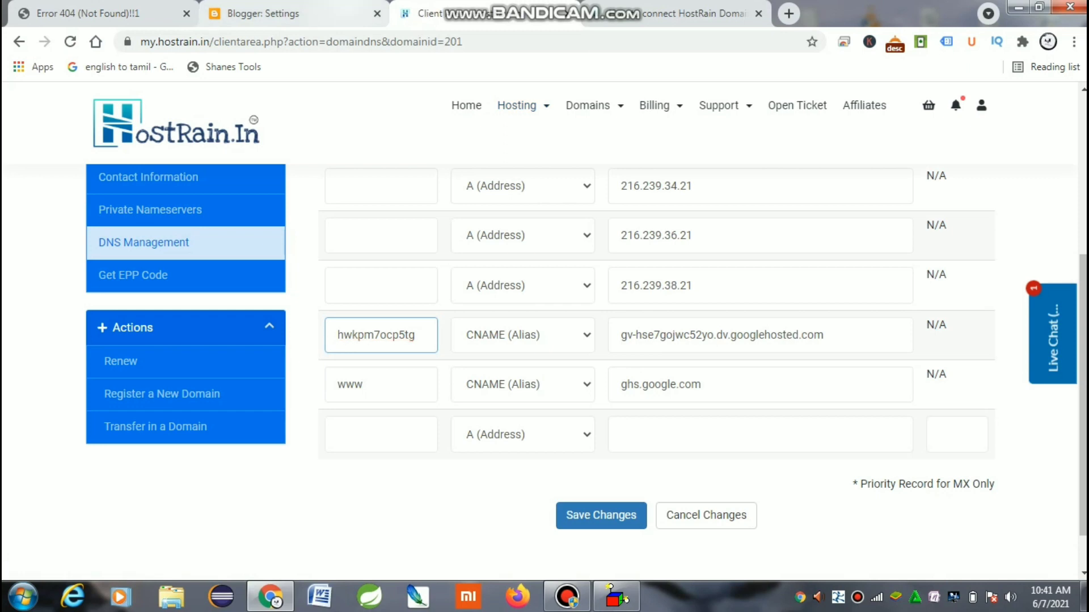
Step: Replace the googlehosted.com record's address with the second CNAME's destination copied from Blogger, and save the DNS changes
{"action": "key", "text": "ctrl+shift+Tab"}
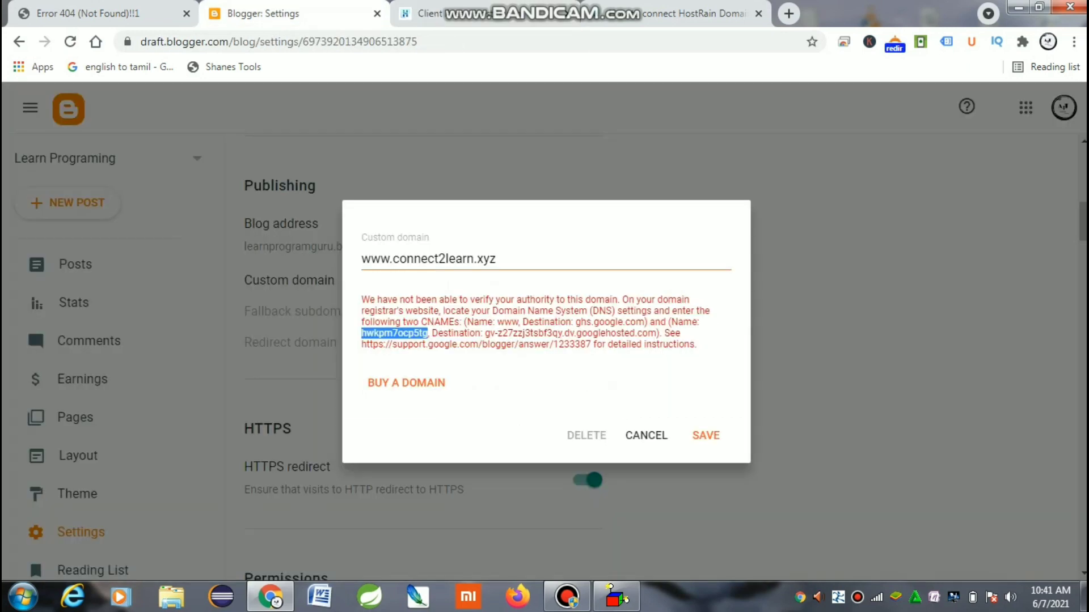
{"action": "left_click_drag", "start_coordinate": [485, 334], "coordinate": [656, 334]}
{"action": "key", "text": "ctrl+c"}
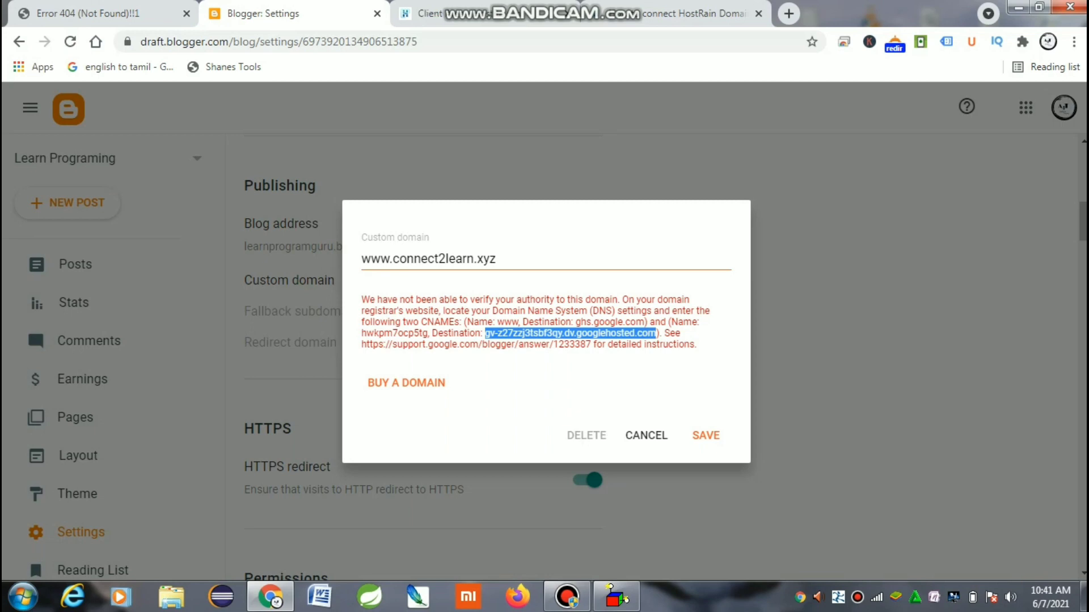
{"action": "key", "text": "ctrl+Tab"}
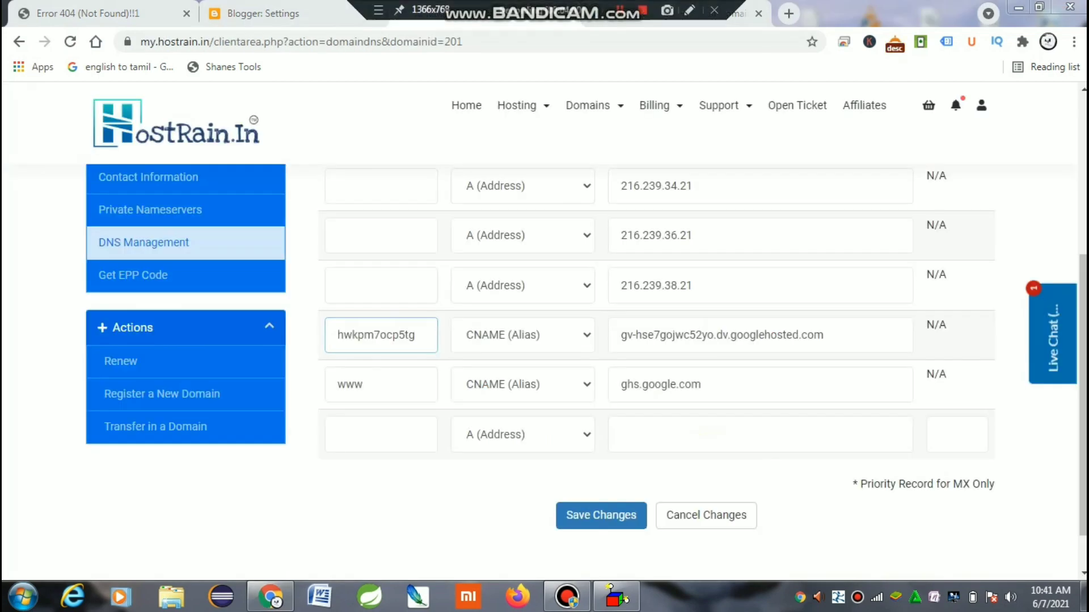
{"action": "triple_click", "coordinate": [676, 335]}
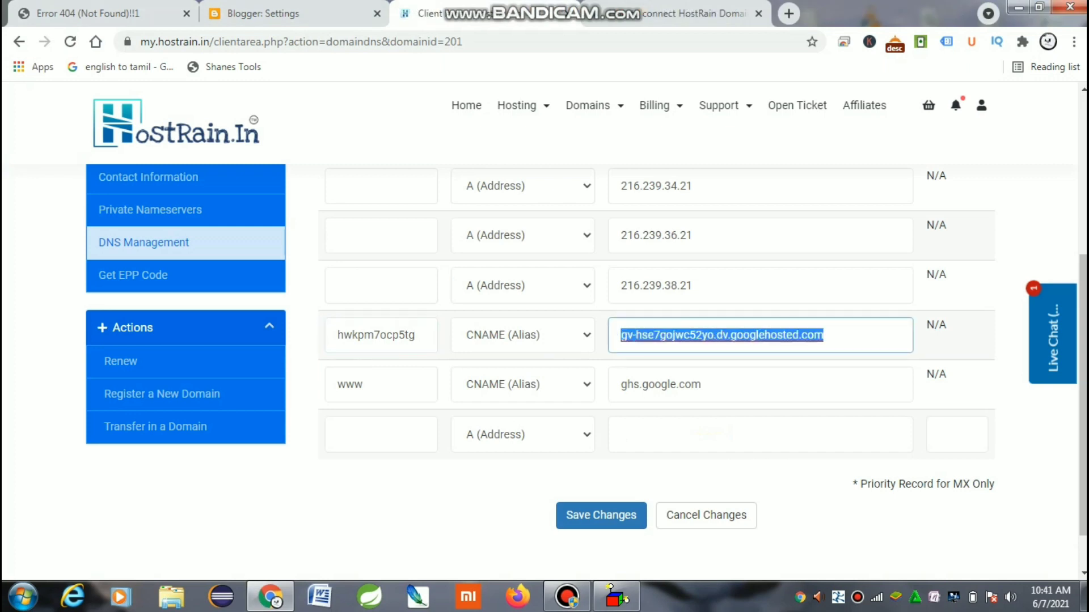
{"action": "key", "text": "ctrl+v"}
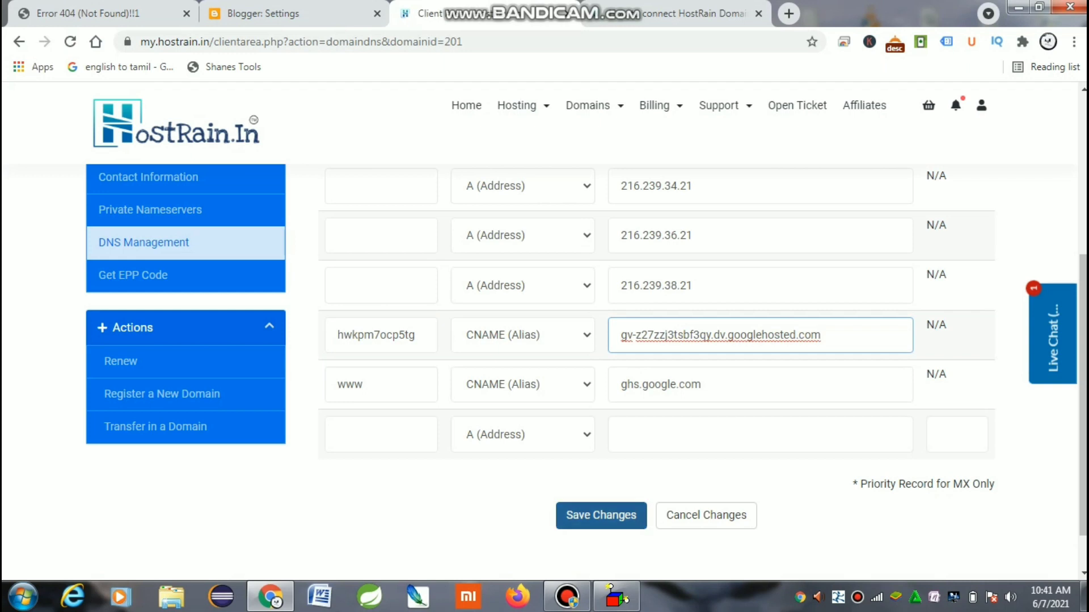
{"action": "left_click", "coordinate": [601, 515]}
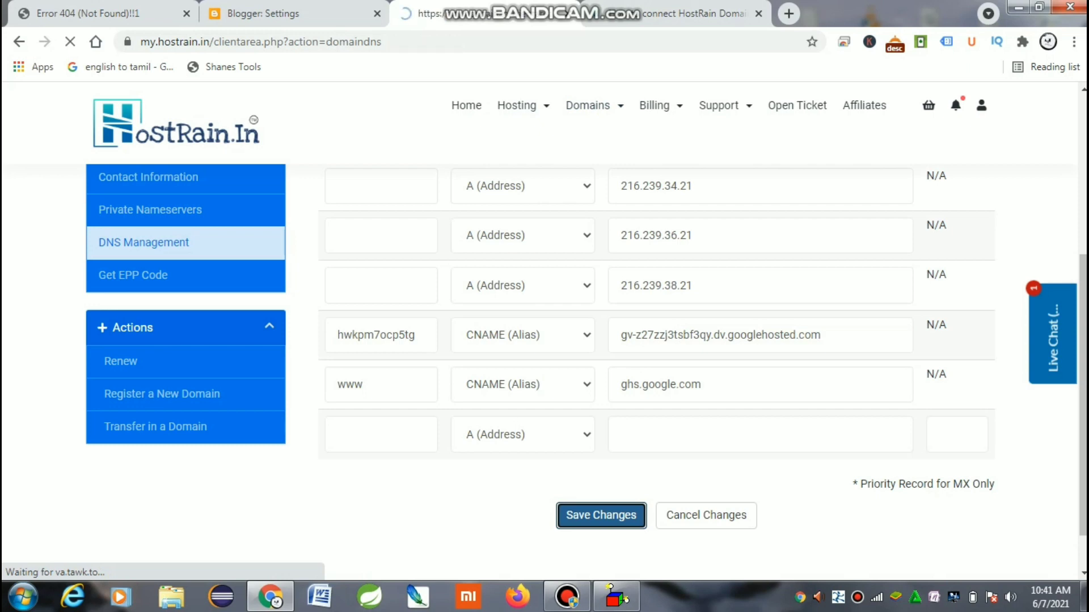
{"action": "scroll", "coordinate": [545, 341], "scroll_direction": "down", "scroll_amount": 4}
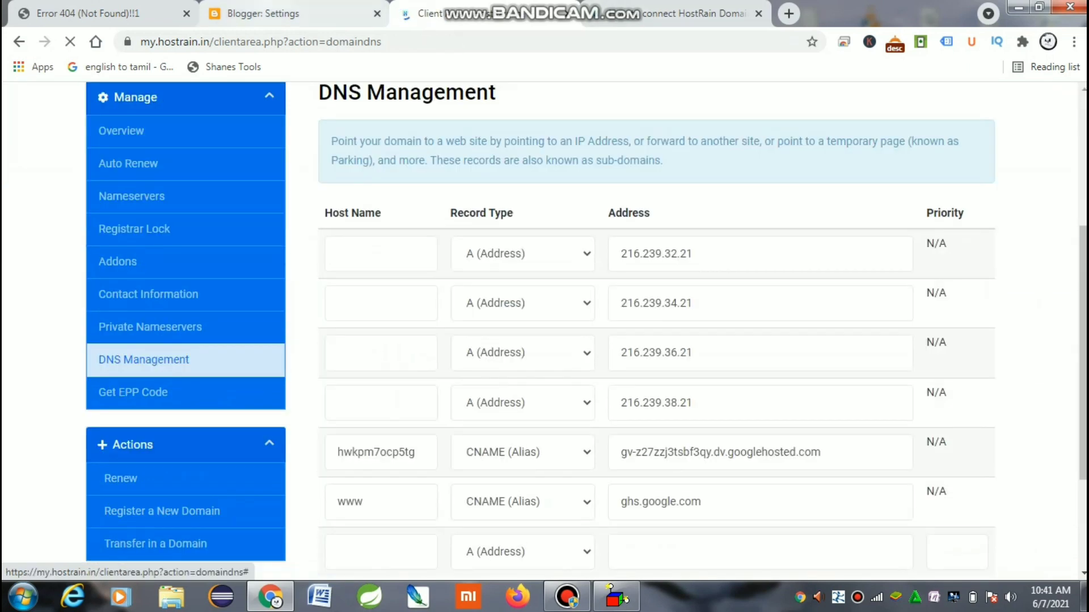
Step: Compare the first CNAME requested by Blogger, www with destination ghs.google.com, against the www record in HostRain's DNS Management
{"action": "left_click", "coordinate": [295, 13]}
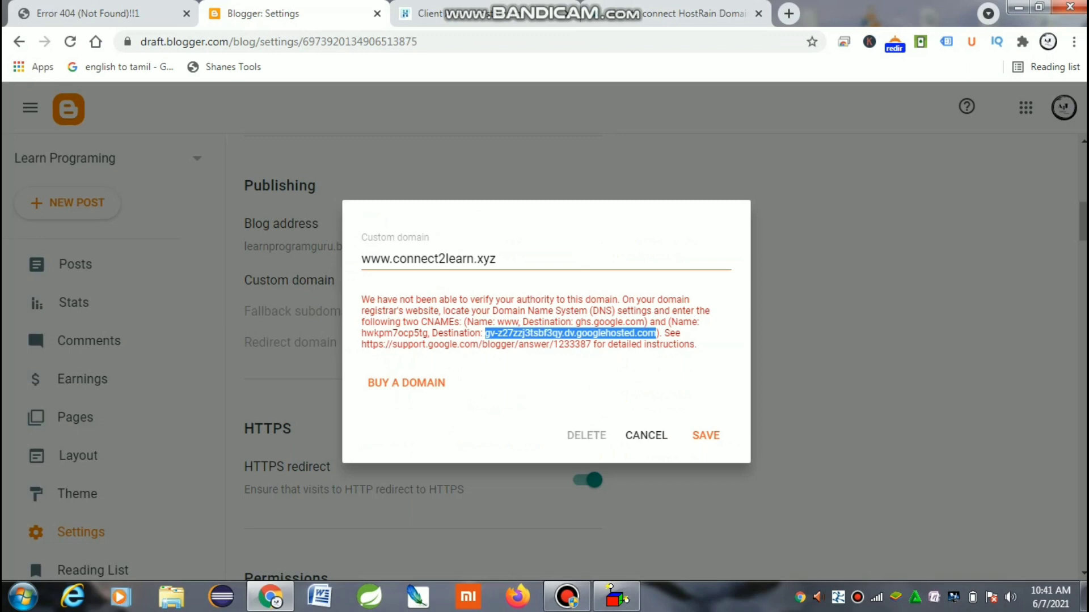
{"action": "left_click_drag", "start_coordinate": [495, 322], "coordinate": [518, 322]}
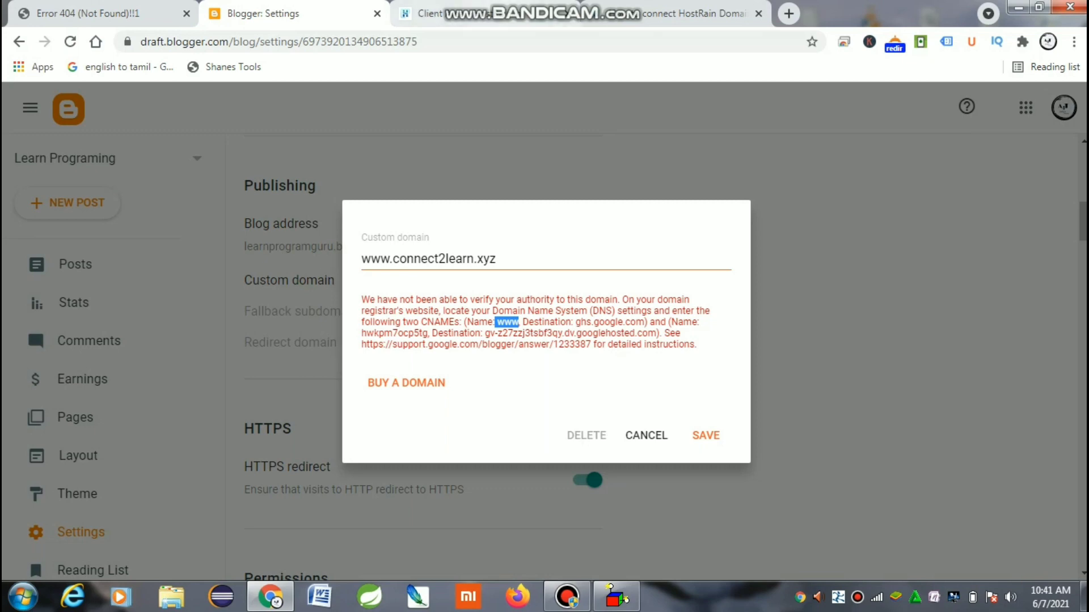
{"action": "key", "text": "ctrl+Tab"}
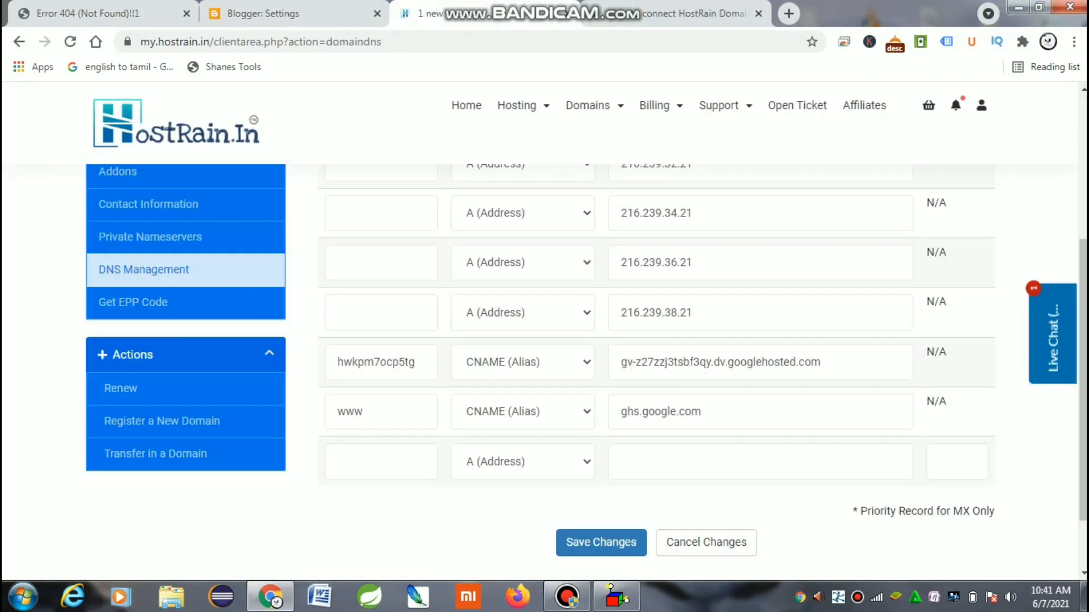
{"action": "key", "text": "ctrl+shift+Tab"}
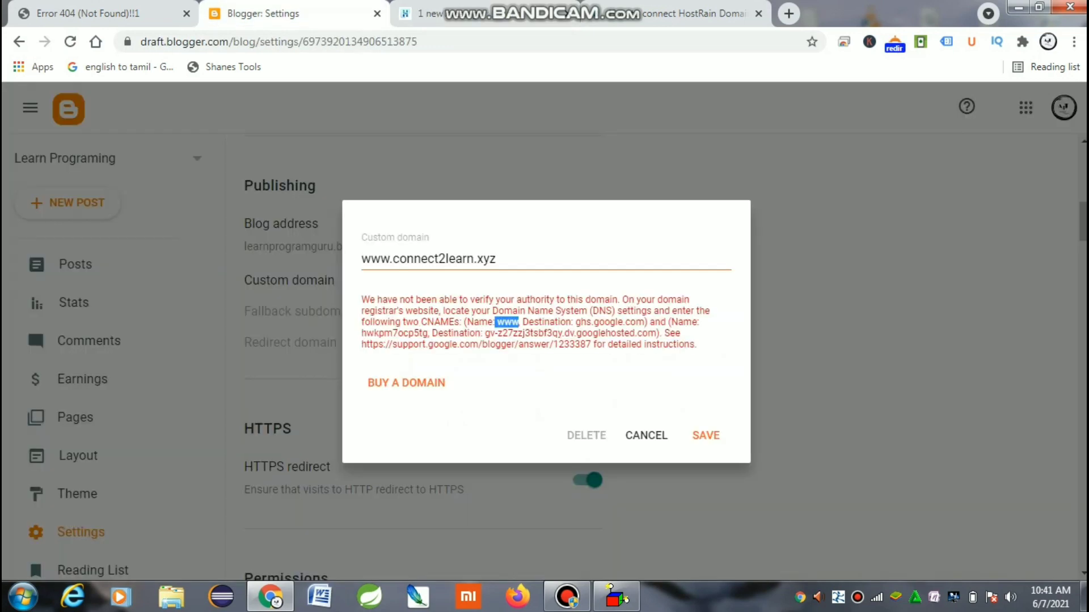
{"action": "left_click_drag", "start_coordinate": [576, 322], "coordinate": [645, 322]}
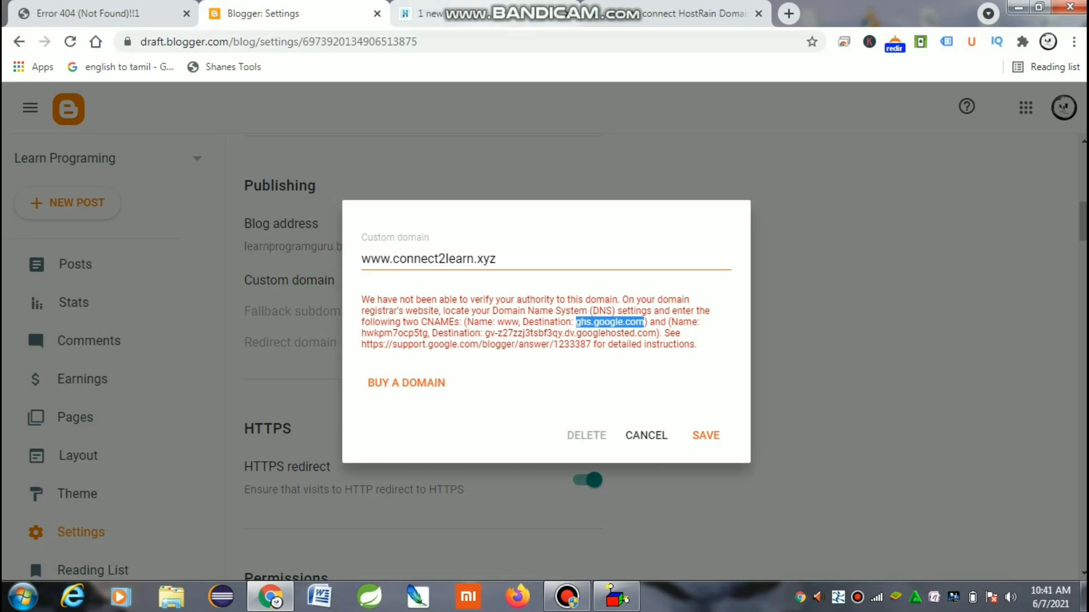
{"action": "key", "text": "ctrl+Tab"}
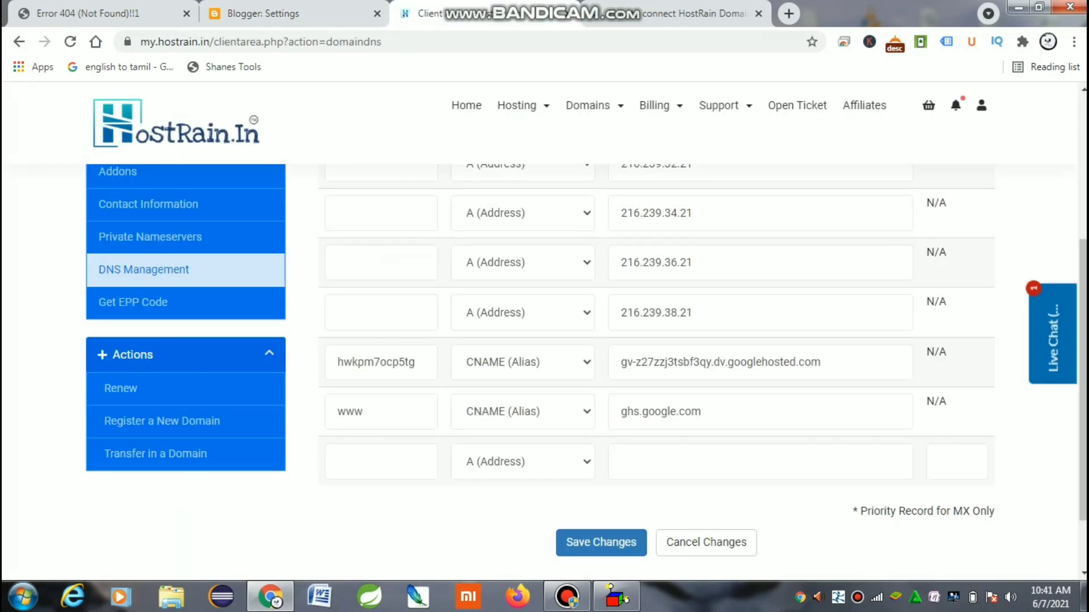
{"action": "left_click_drag", "start_coordinate": [702, 413], "coordinate": [619, 413]}
{"action": "left_click", "coordinate": [709, 412]}
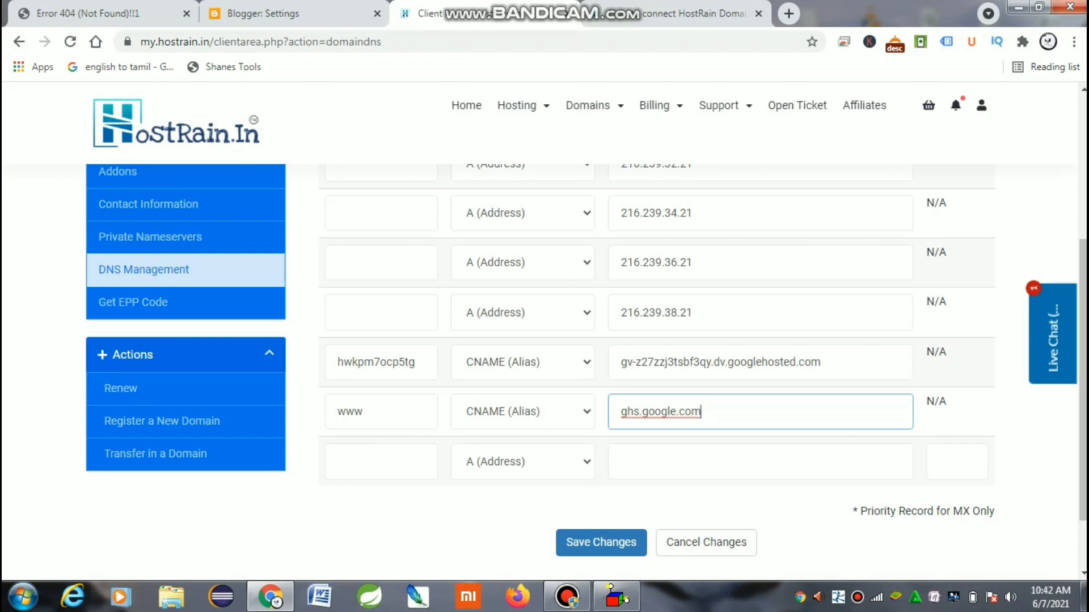
{"action": "left_click", "coordinate": [601, 542]}
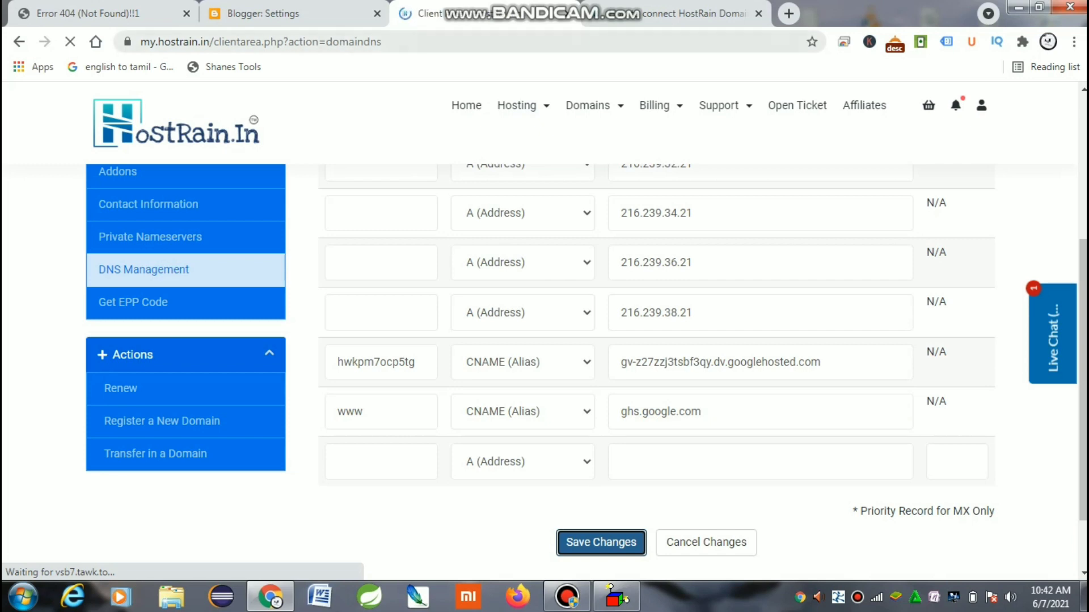
{"action": "key", "text": "ctrl+shift+Tab"}
{"action": "left_click", "coordinate": [573, 368]}
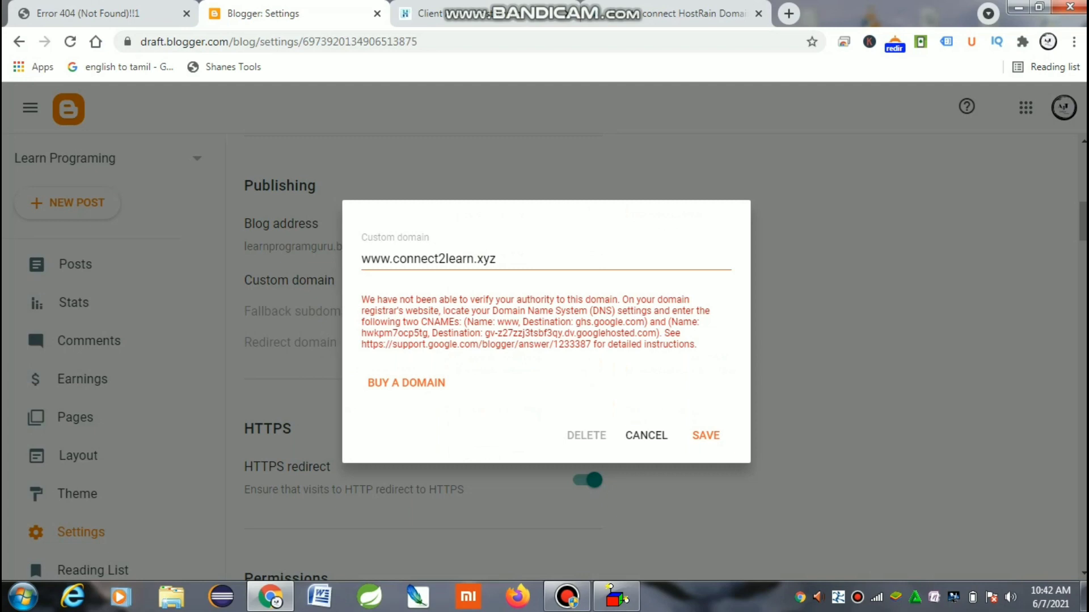
{"action": "left_click", "coordinate": [706, 435]}
{"action": "left_click", "coordinate": [706, 437]}
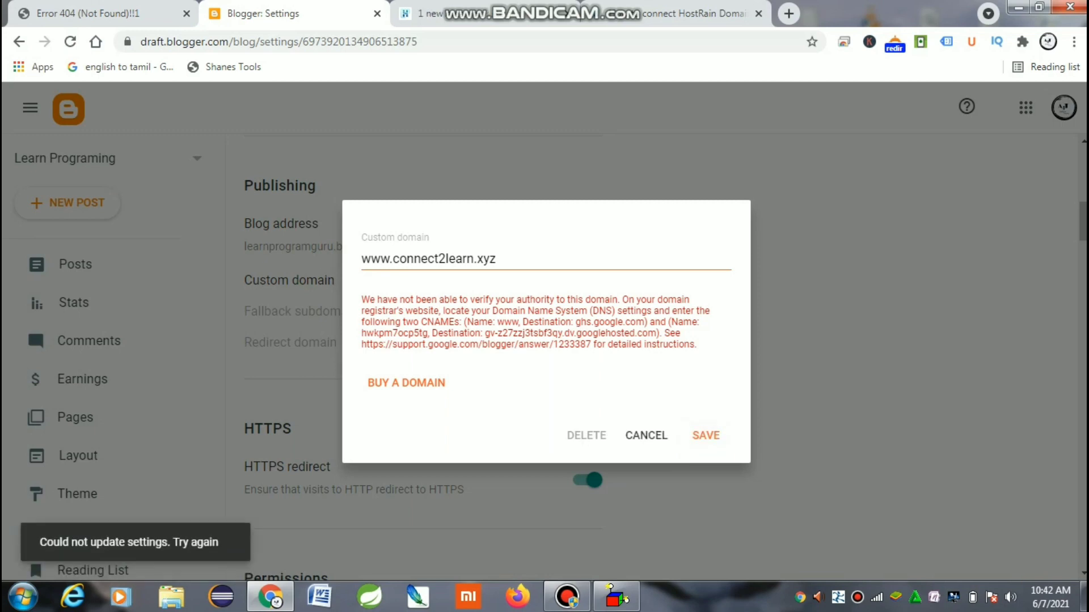
{"action": "left_click_drag", "start_coordinate": [361, 344], "coordinate": [591, 344]}
{"action": "key", "text": "ctrl+c"}
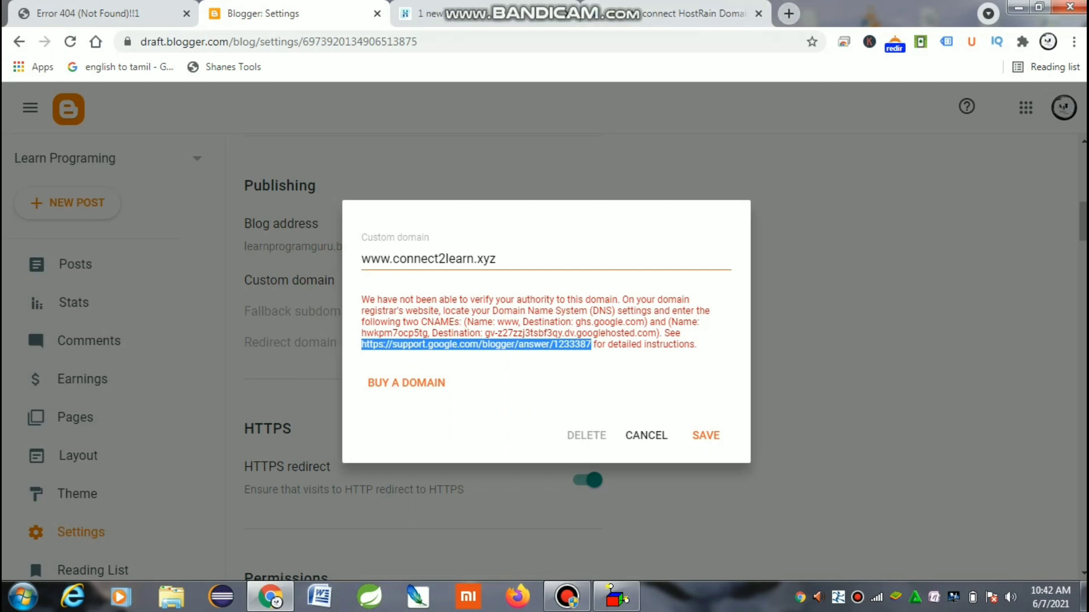
{"action": "key", "text": "ctrl+t"}
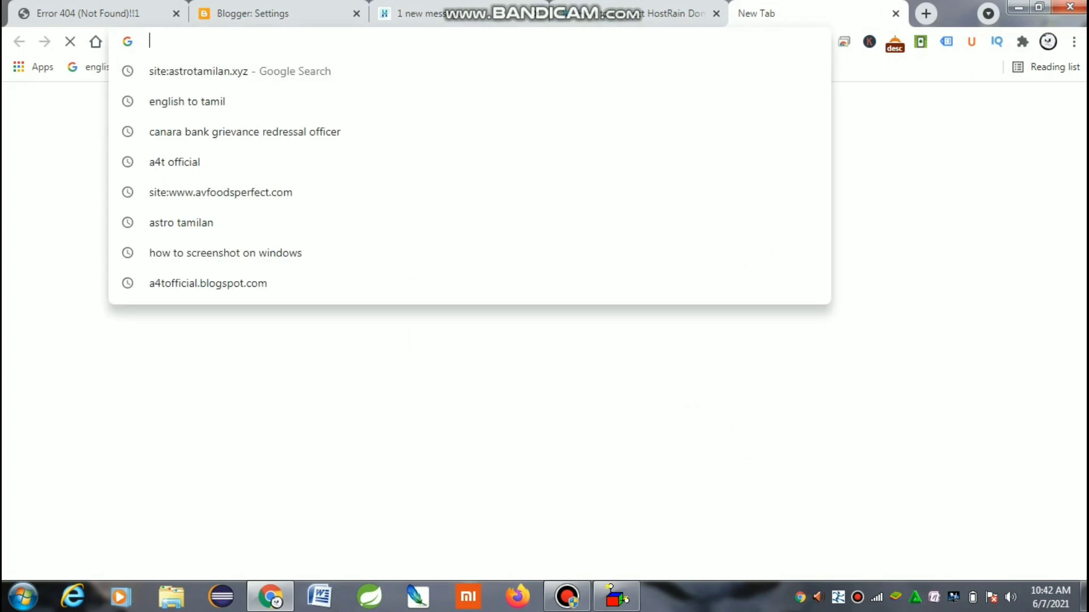
{"action": "key", "text": "ctrl+v"}
{"action": "key", "text": "Return"}
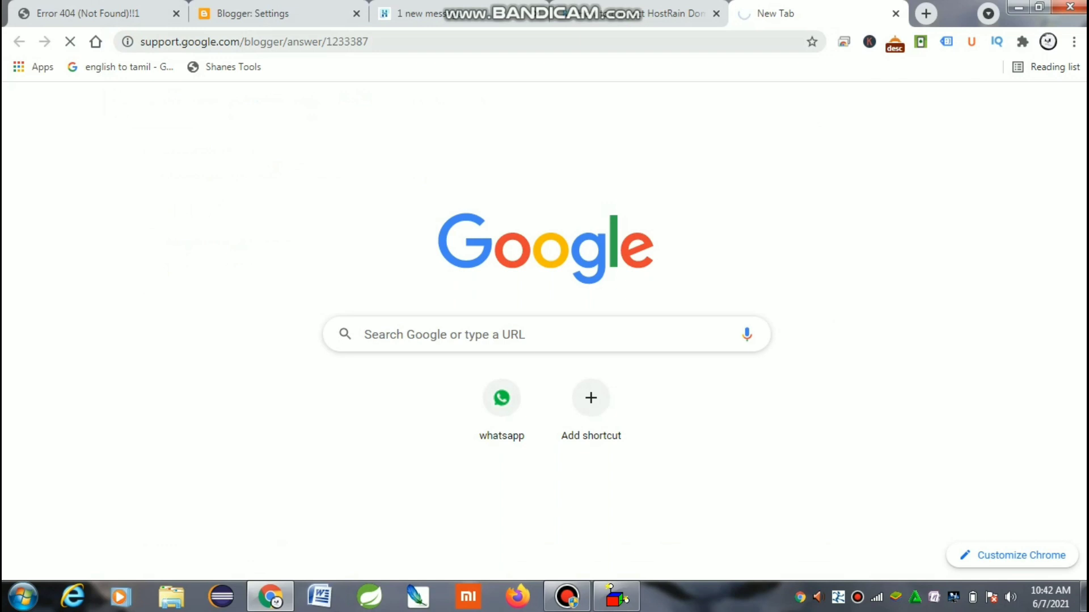
{"action": "double_click", "coordinate": [355, 42]}
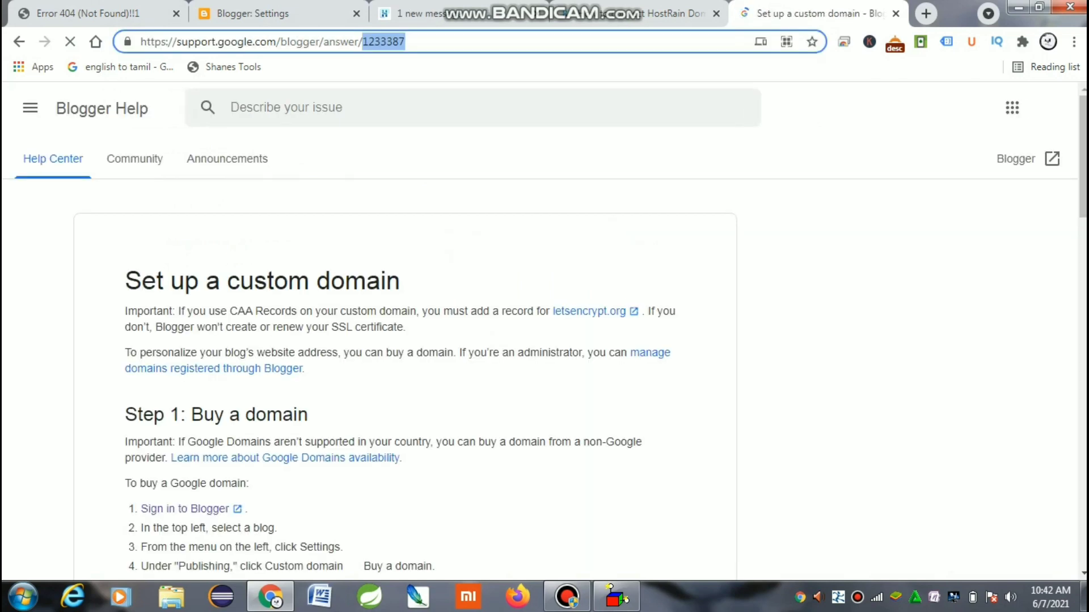
Step: Set HostRain's first DNS record to type A (Address) with 216.239.32.21, the first IP under Step 3 of the Blogger Help article
{"action": "left_click_drag", "start_coordinate": [1083, 156], "coordinate": [1083, 374]}
{"action": "left_click_drag", "start_coordinate": [159, 303], "coordinate": [226, 304]}
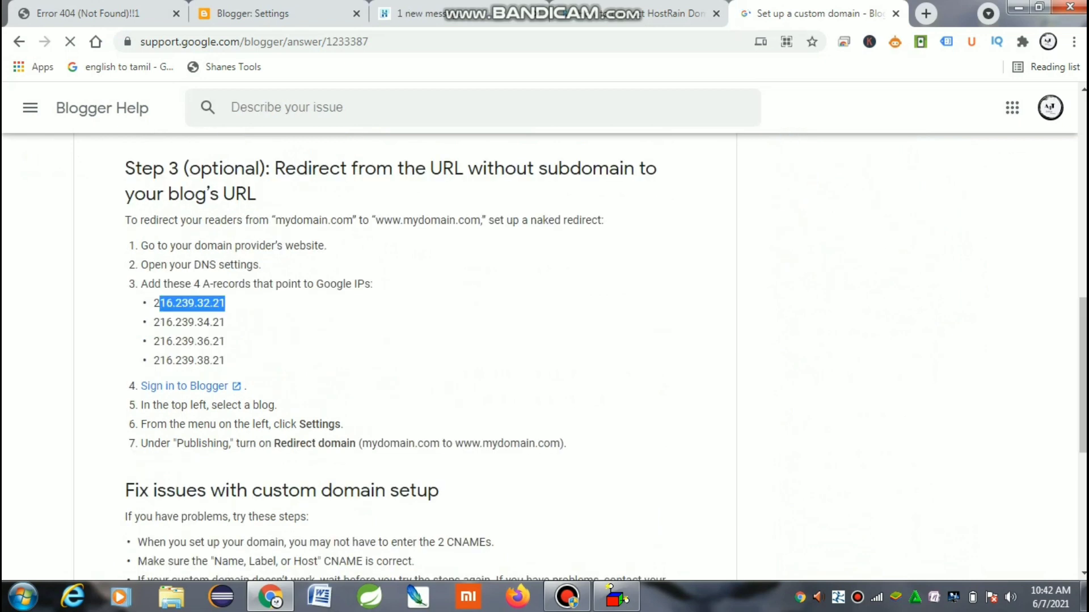
{"action": "left_click_drag", "start_coordinate": [154, 303], "coordinate": [225, 304]}
{"action": "left_click", "coordinate": [436, 14]}
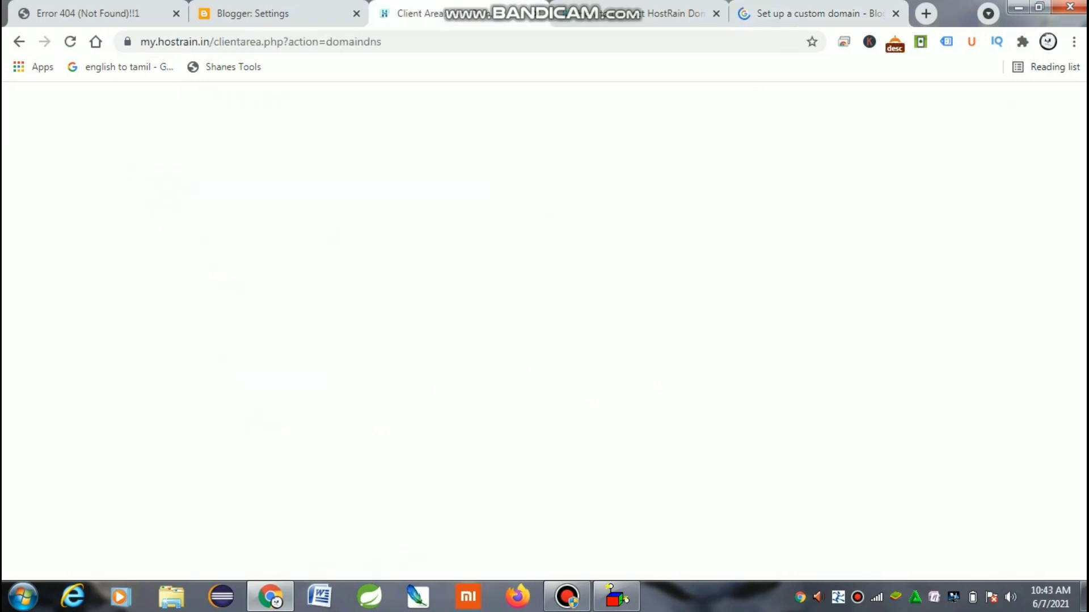
{"action": "left_click", "coordinate": [522, 507]}
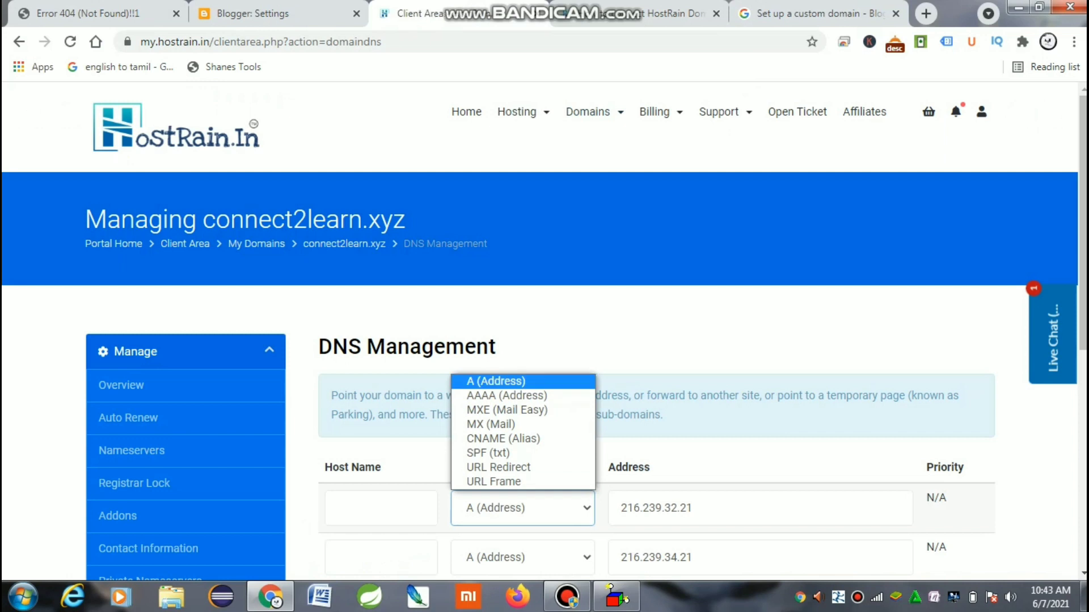
{"action": "left_click", "coordinate": [496, 382]}
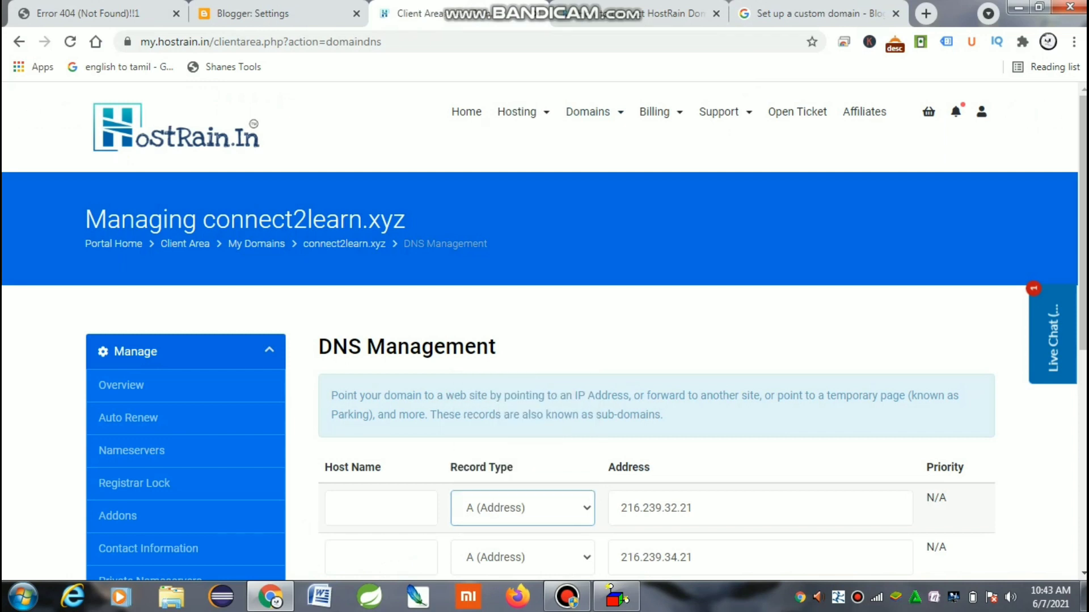
{"action": "scroll", "coordinate": [545, 333], "scroll_direction": "down", "scroll_amount": 3}
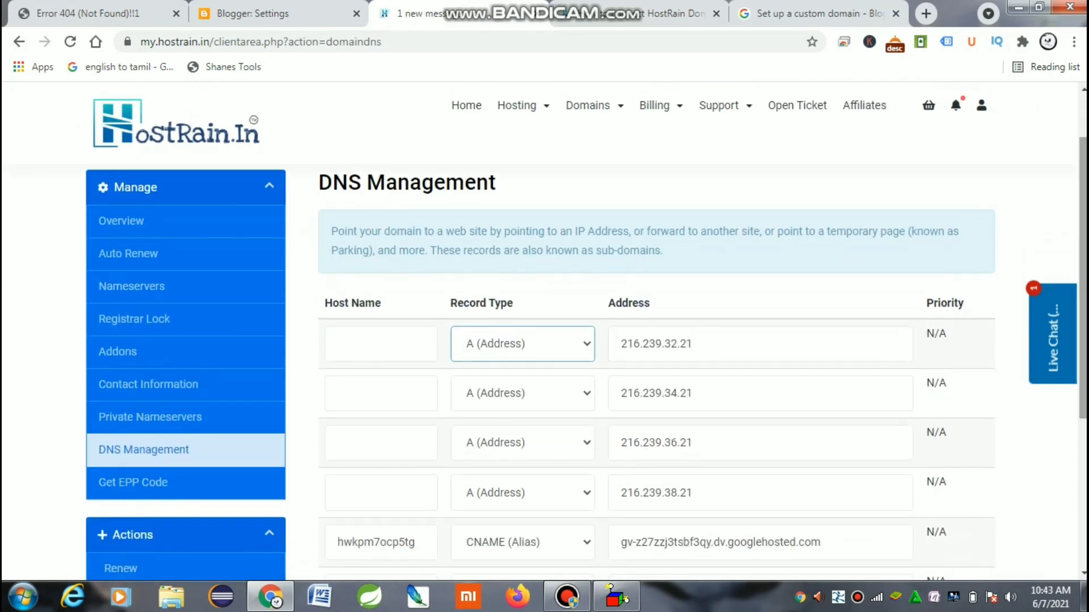
{"action": "key", "text": "Tab"}
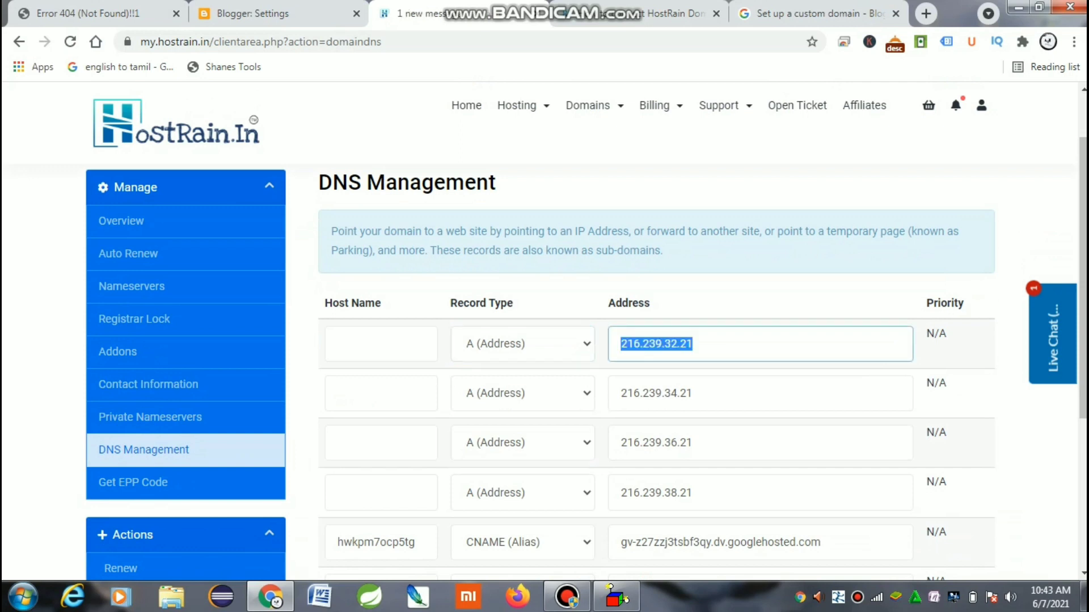
{"action": "left_click", "coordinate": [693, 344]}
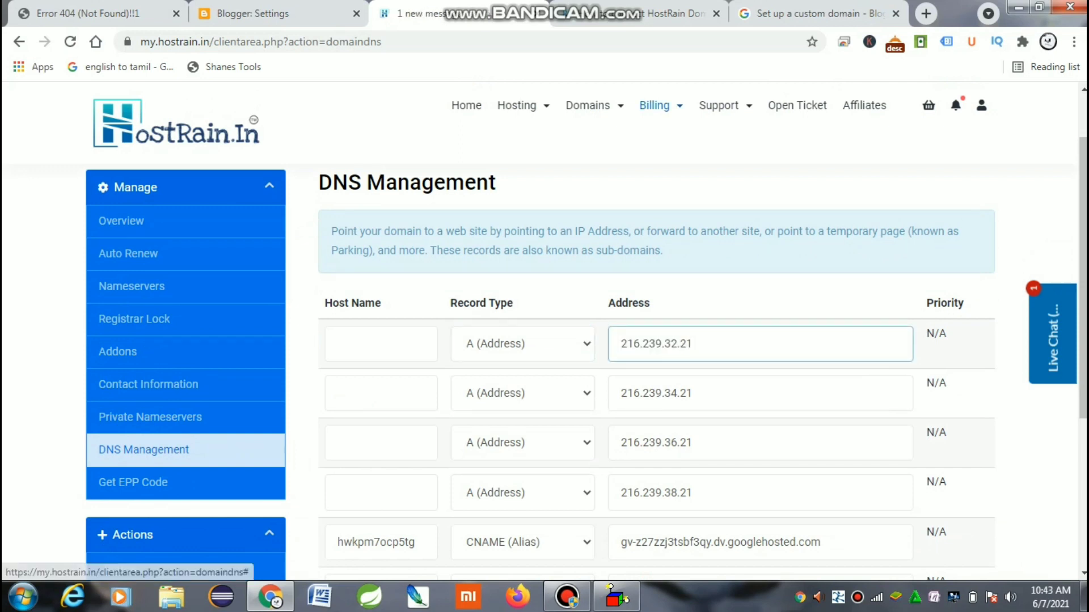
Step: Transfer the second Google IP, 216.239.34.21, from Blogger Help to the address of HostRain's second A record
{"action": "left_click", "coordinate": [253, 13]}
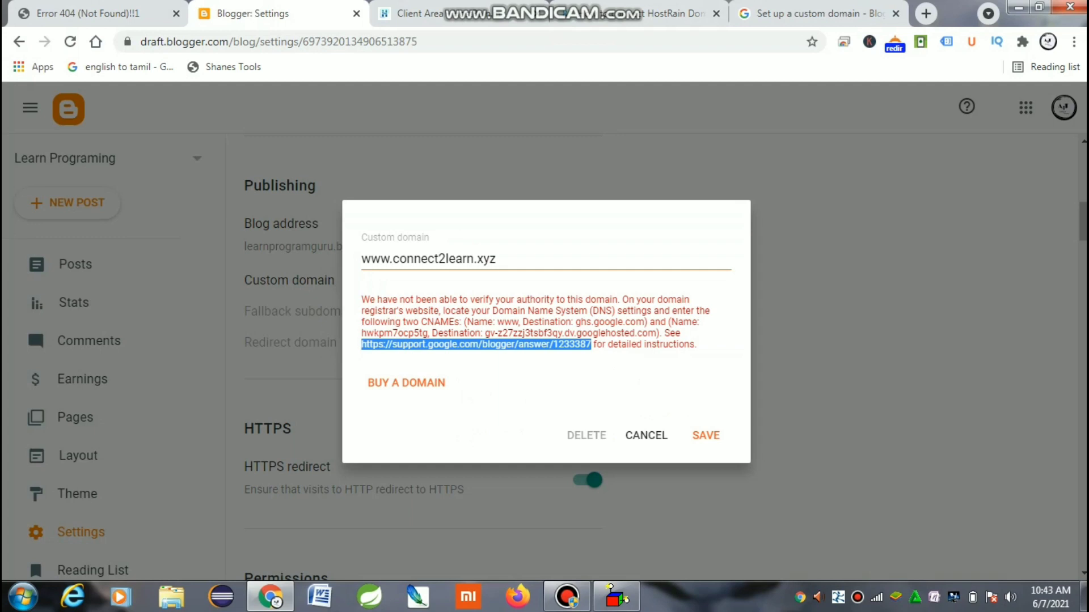
{"action": "left_click", "coordinate": [819, 13]}
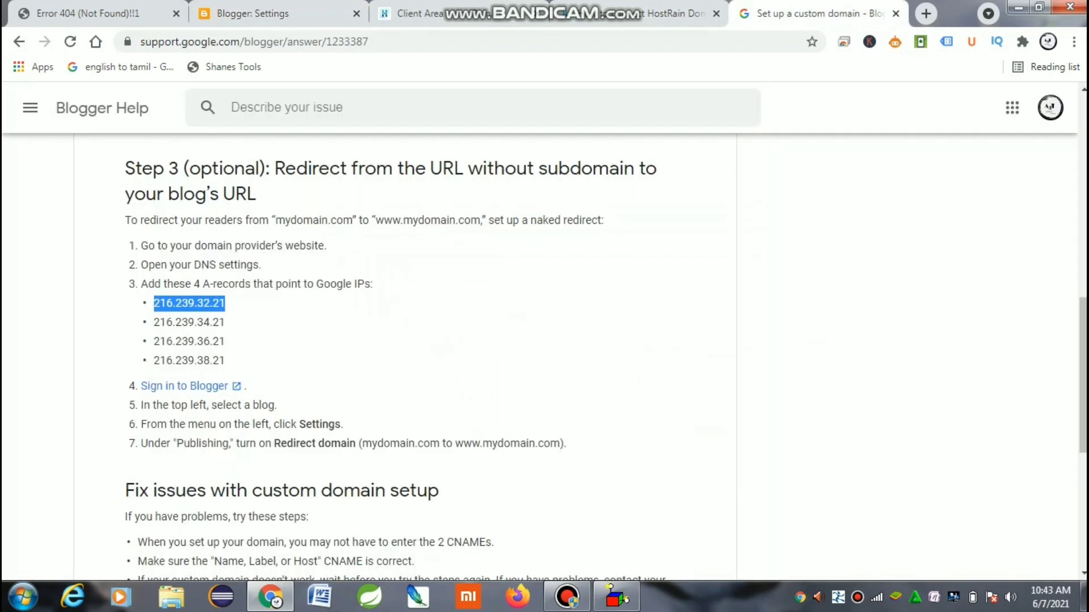
{"action": "double_click", "coordinate": [189, 322]}
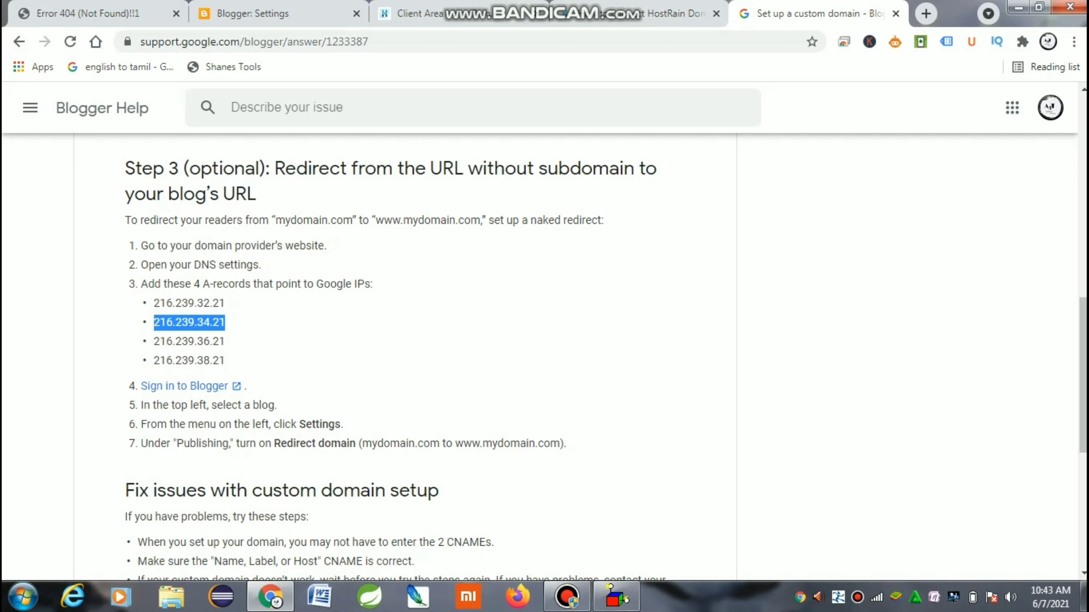
{"action": "key", "text": "ctrl+shift+Tab"}
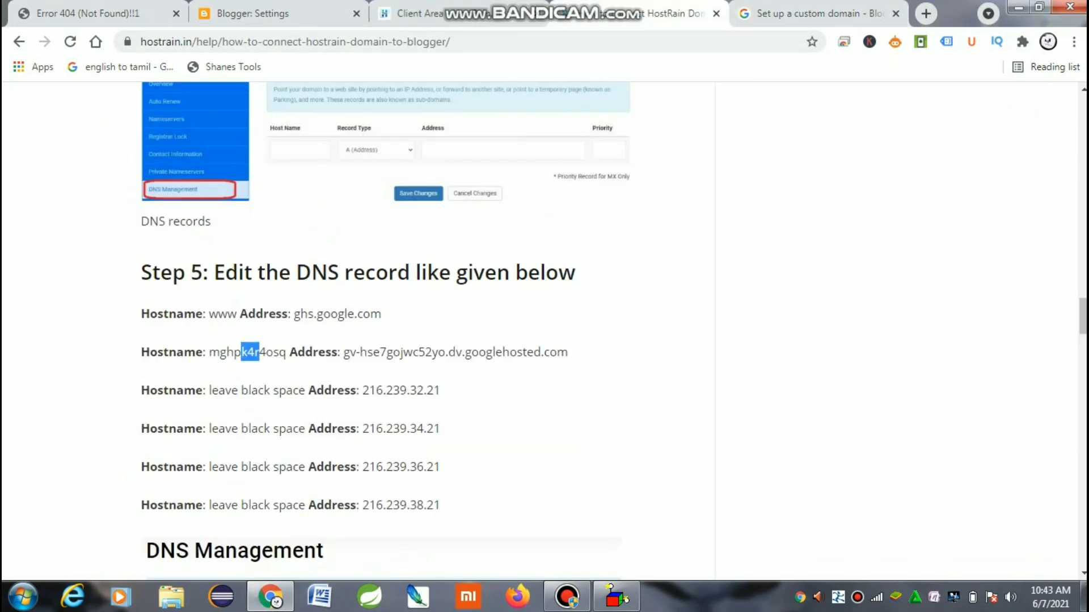
{"action": "key", "text": "ctrl+shift+Tab"}
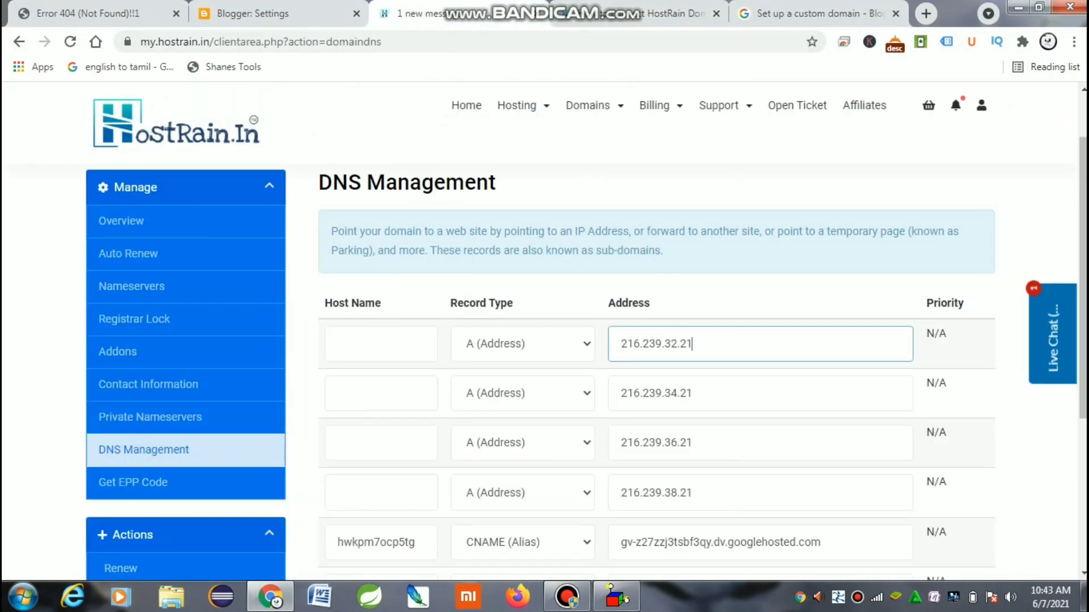
{"action": "double_click", "coordinate": [693, 394]}
{"action": "left_click", "coordinate": [693, 394]}
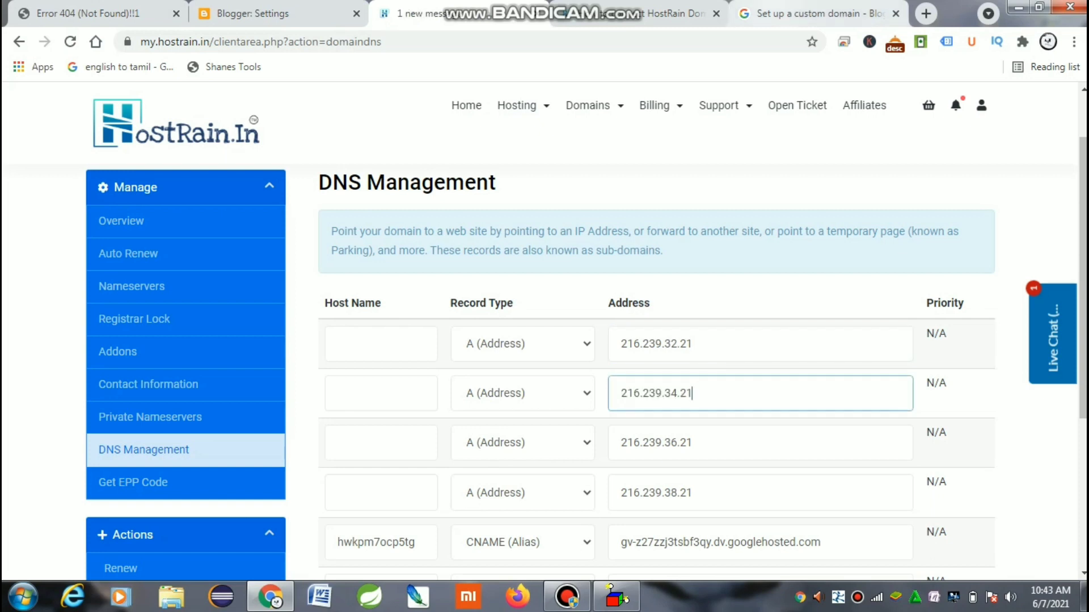
Step: Copy the third Google IP, 216.239.36.21, from Blogger Help into the address of HostRain's third A record
{"action": "key", "text": "ctrl+Tab"}
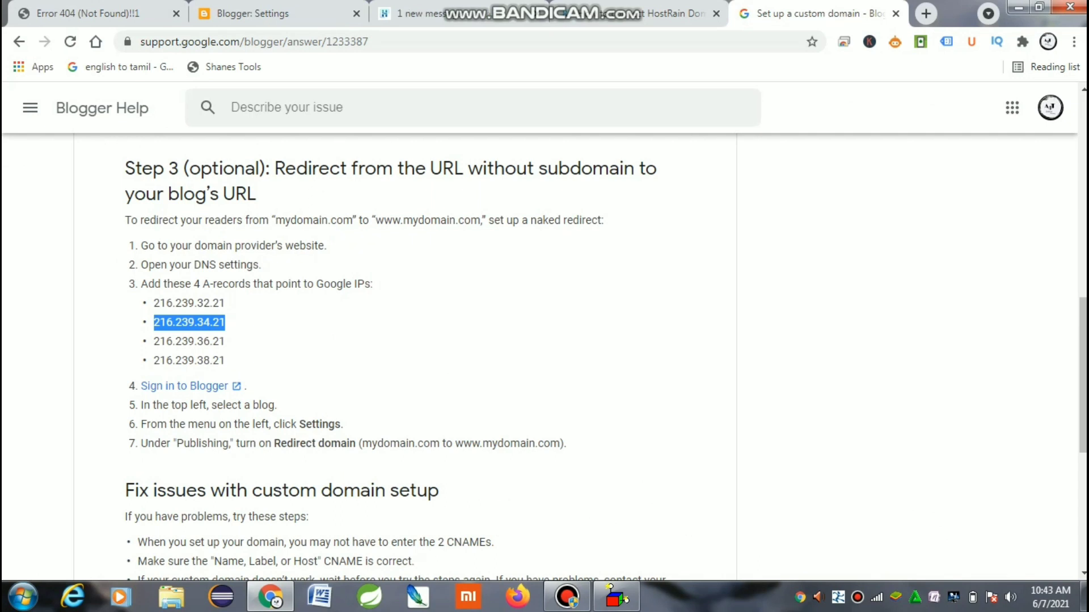
{"action": "double_click", "coordinate": [189, 342]}
{"action": "key", "text": "ctrl+c"}
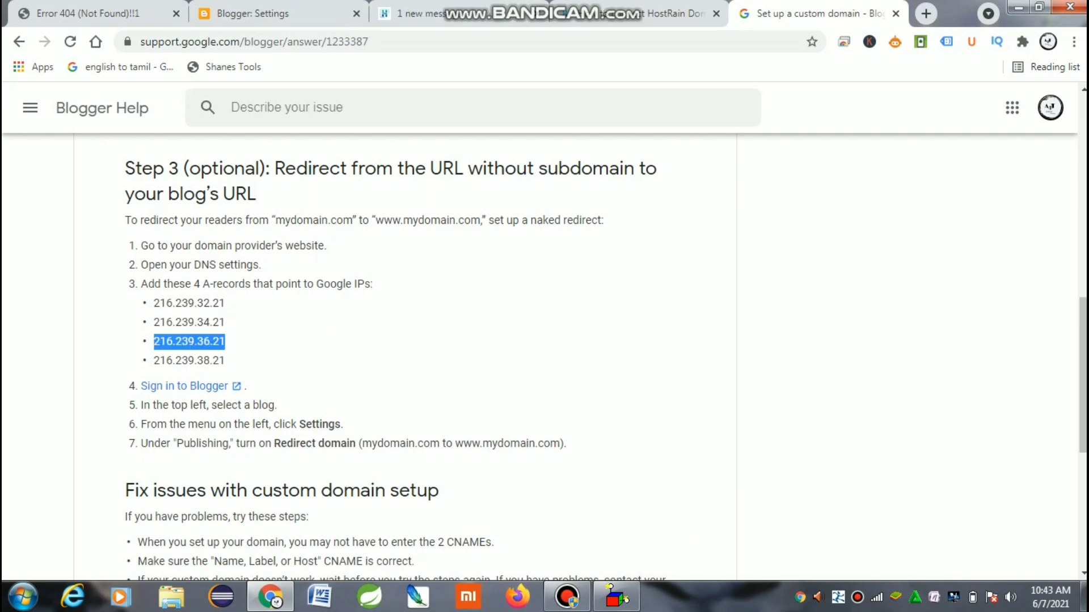
{"action": "key", "text": "ctrl+shift+Tab"}
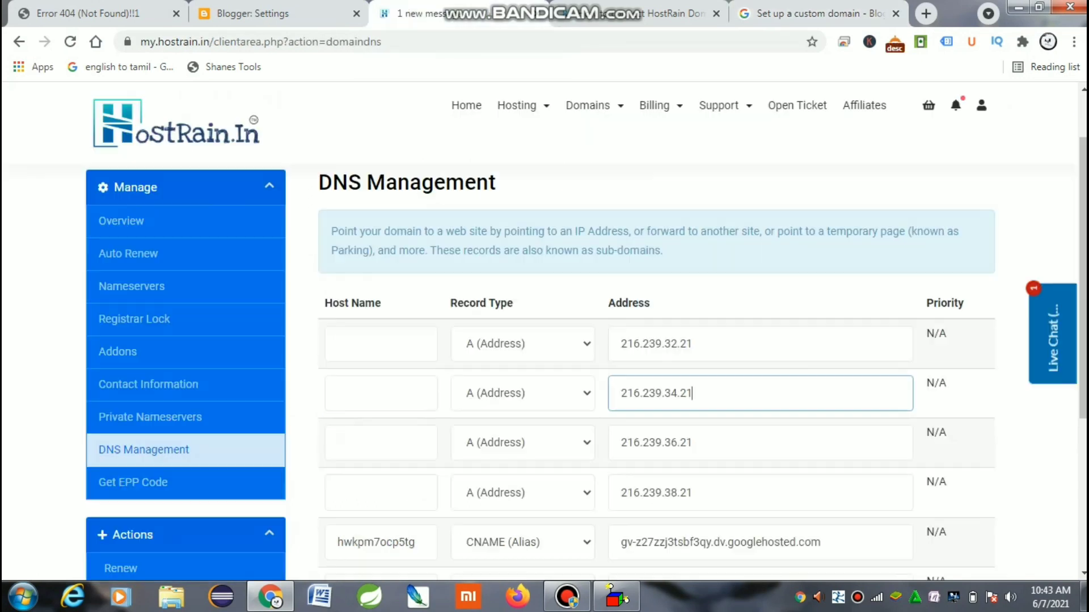
{"action": "left_click", "coordinate": [714, 443]}
{"action": "key", "text": "ctrl+a"}
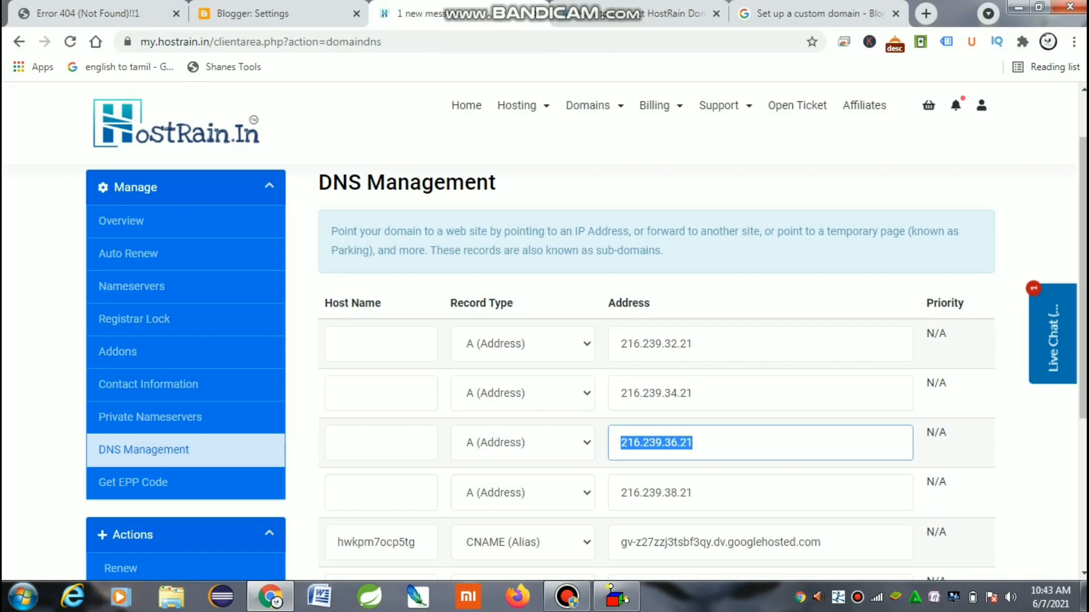
{"action": "key", "text": "ctrl+v"}
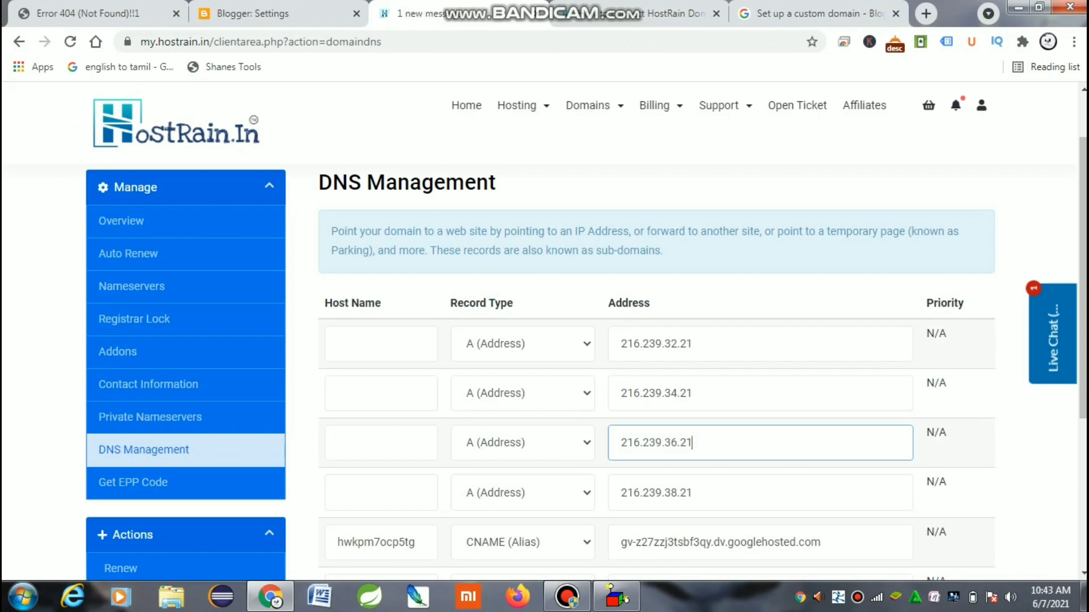
Step: Copy the fourth Google IP, 216.239.38.21, from Blogger Help into the address of HostRain's fourth A record
{"action": "key", "text": "ctrl+Tab"}
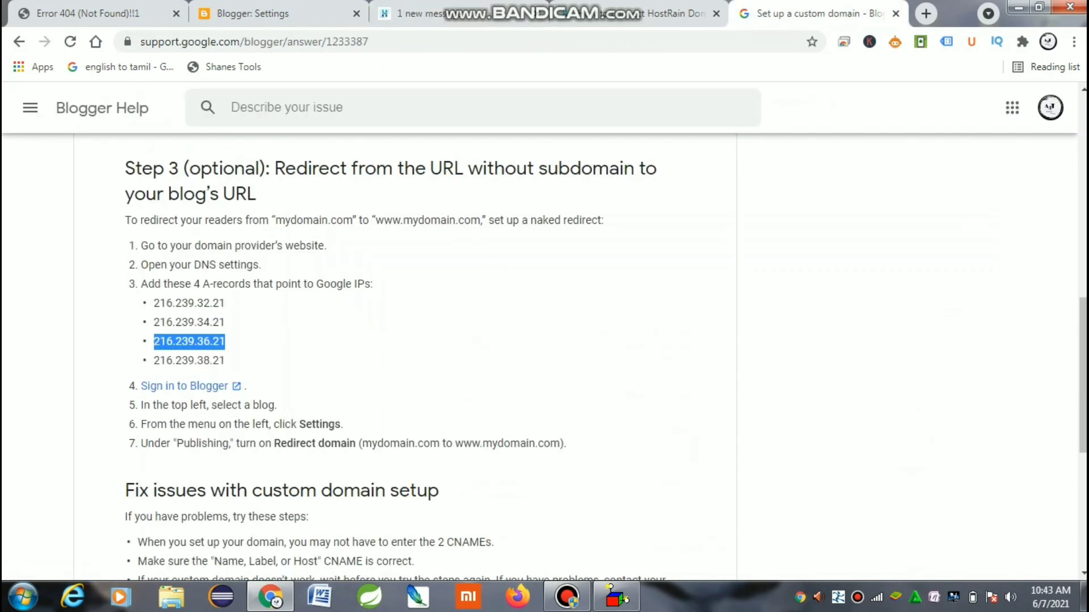
{"action": "left_click_drag", "start_coordinate": [226, 361], "coordinate": [152, 361]}
{"action": "key", "text": "ctrl+c"}
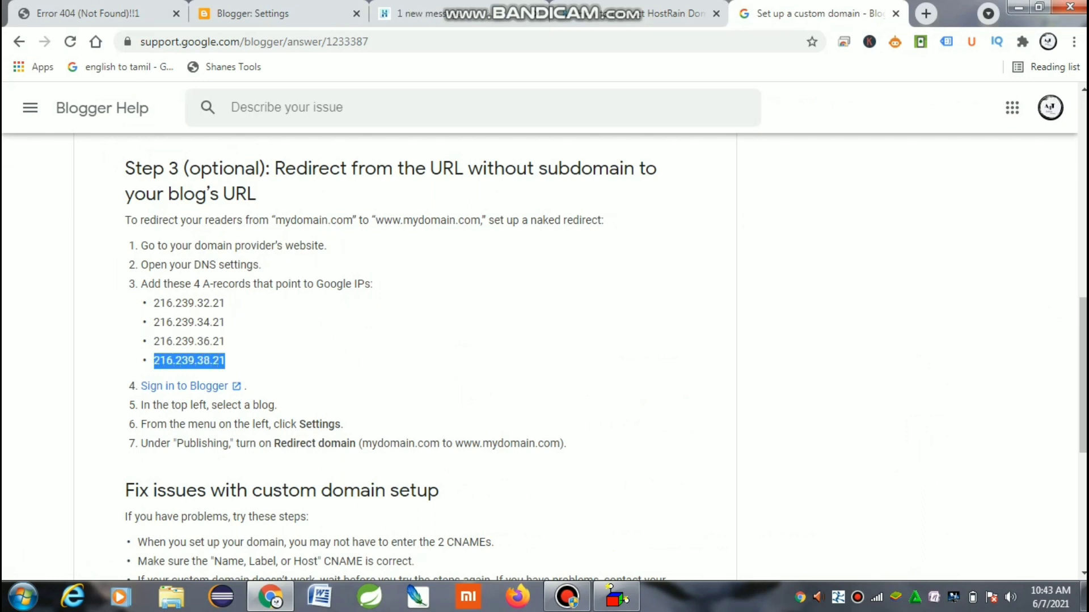
{"action": "key", "text": "ctrl+shift+Tab"}
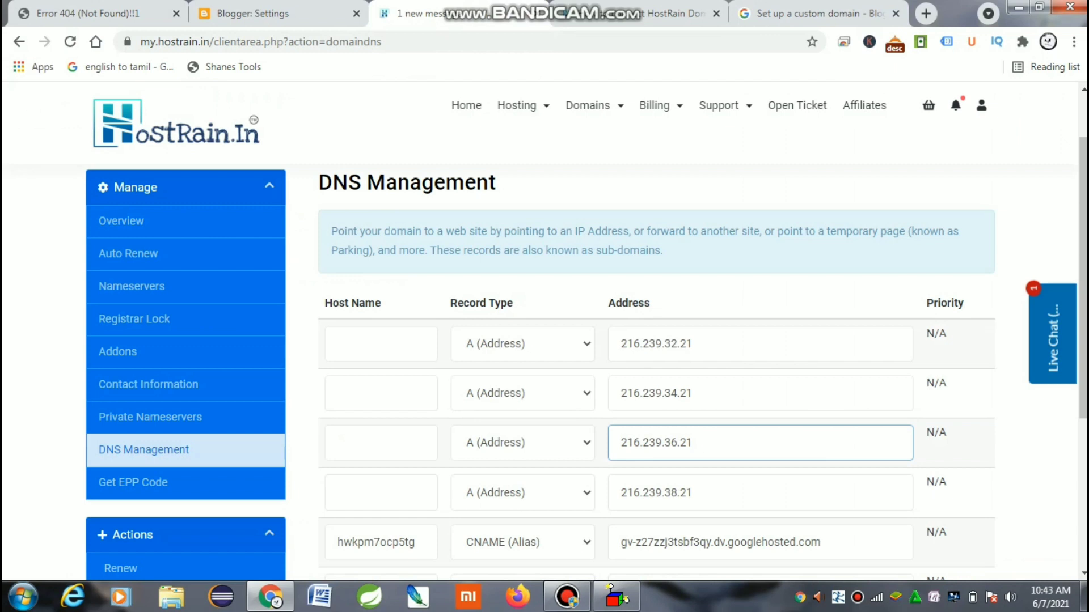
{"action": "double_click", "coordinate": [656, 493]}
{"action": "key", "text": "ctrl+v"}
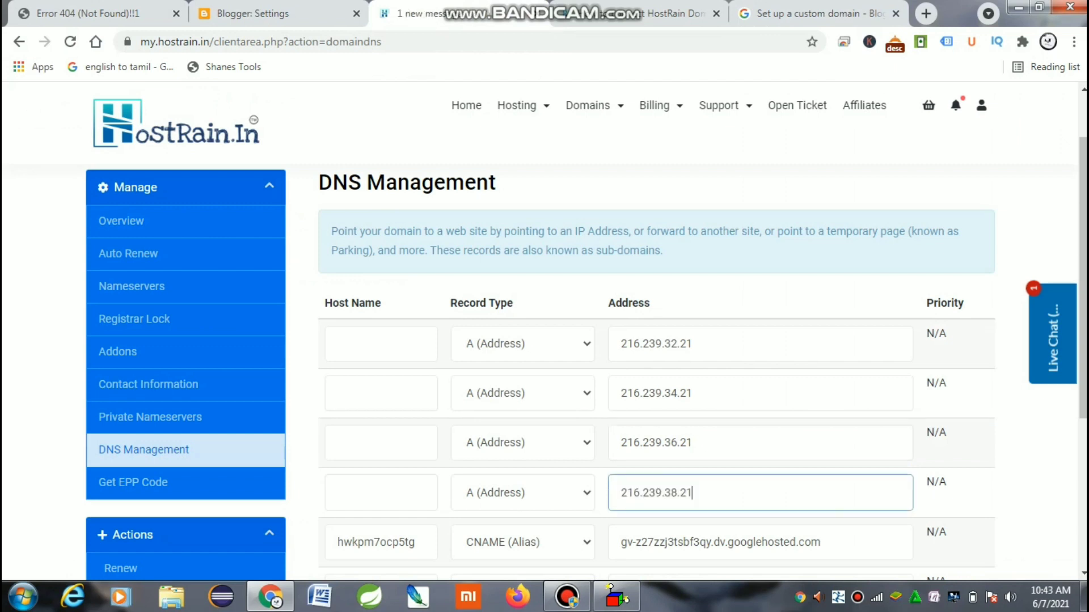
Step: Save the DNS record changes for connect2learn.xyz and check the reloaded A and CNAME records
{"action": "scroll", "coordinate": [586, 369], "scroll_direction": "down", "scroll_amount": 3}
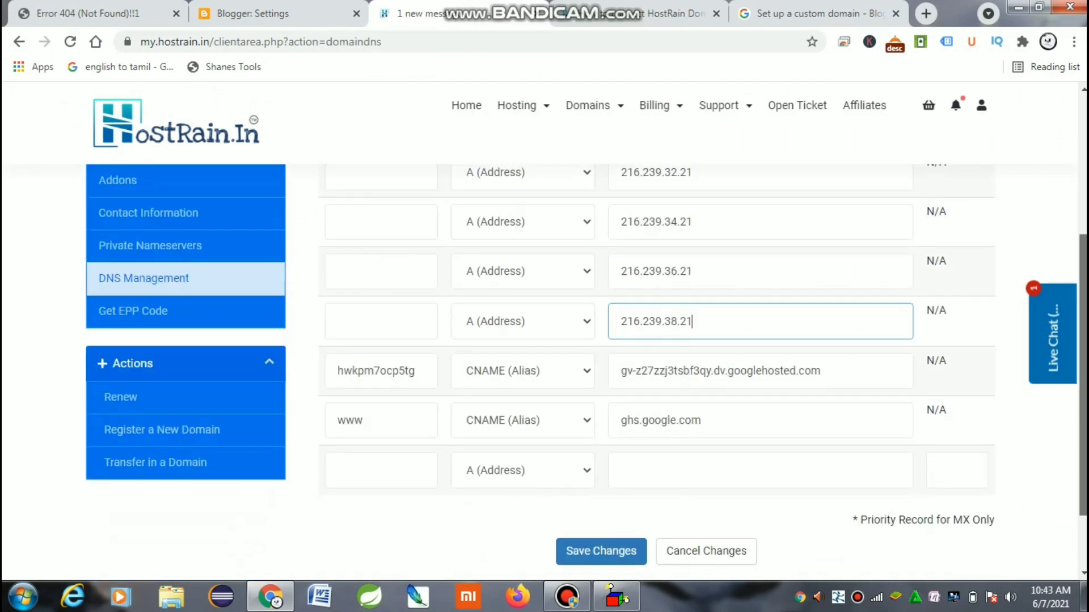
{"action": "scroll", "coordinate": [585, 369], "scroll_direction": "down", "scroll_amount": 1}
{"action": "left_click", "coordinate": [601, 478]}
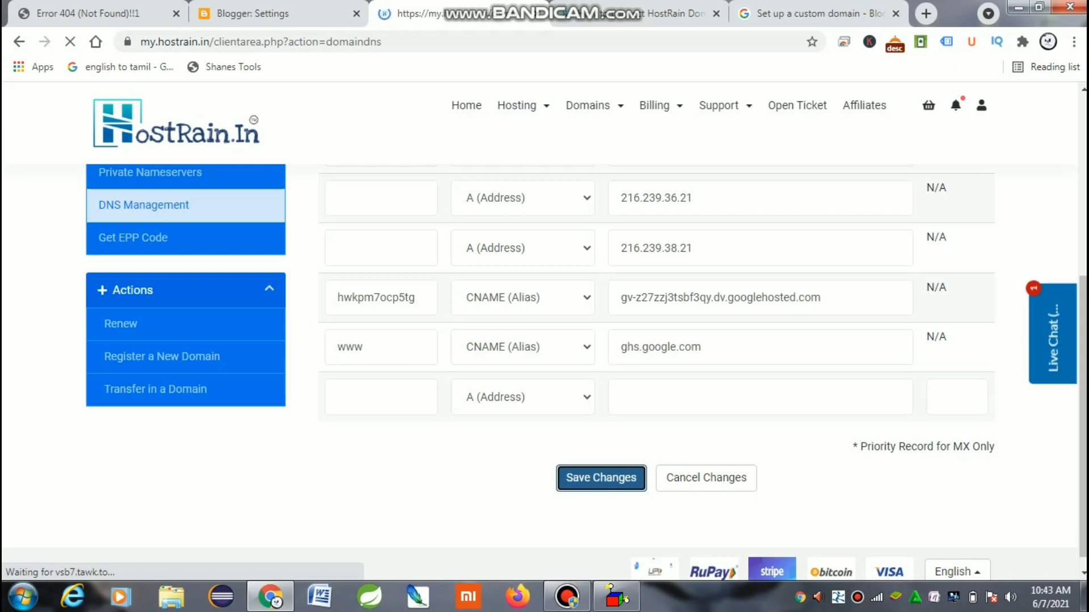
{"action": "scroll", "coordinate": [544, 329], "scroll_direction": "down", "scroll_amount": 5}
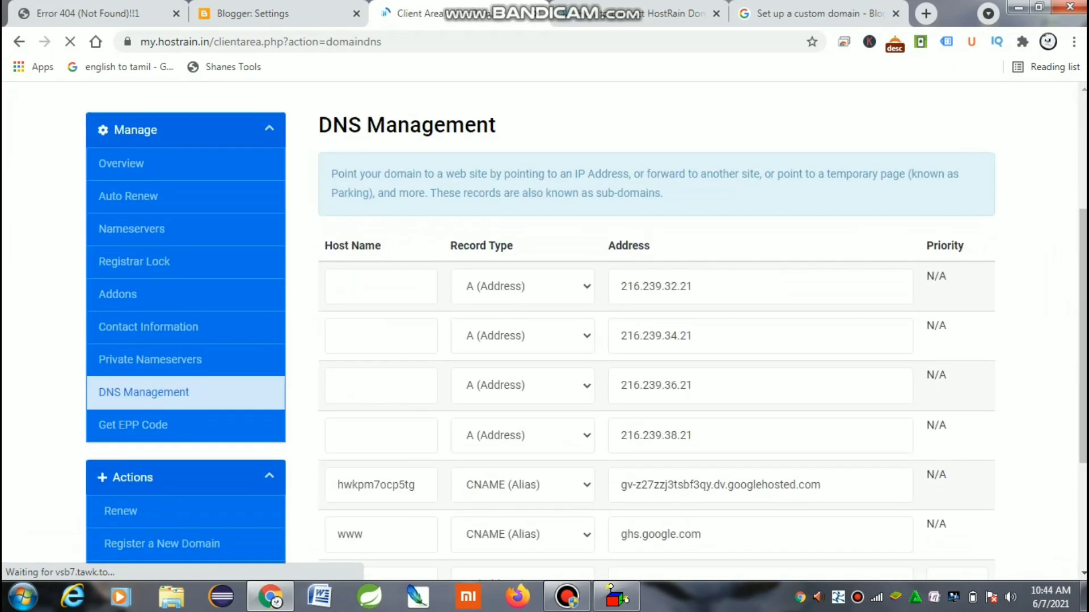
{"action": "scroll", "coordinate": [545, 328], "scroll_direction": "down", "scroll_amount": 2}
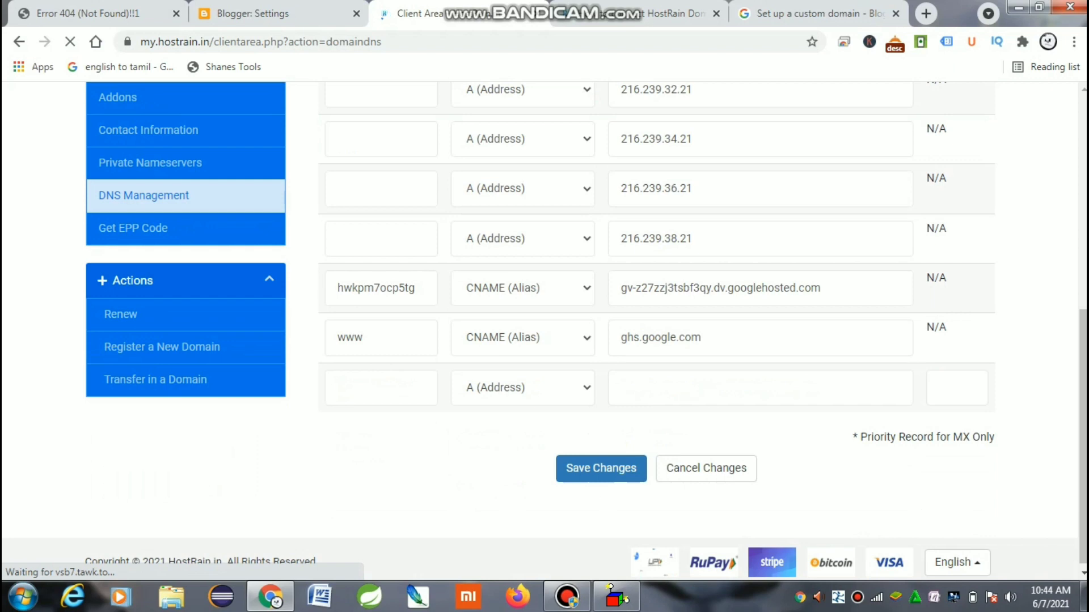
{"action": "key", "text": "ctrl+shift+Tab"}
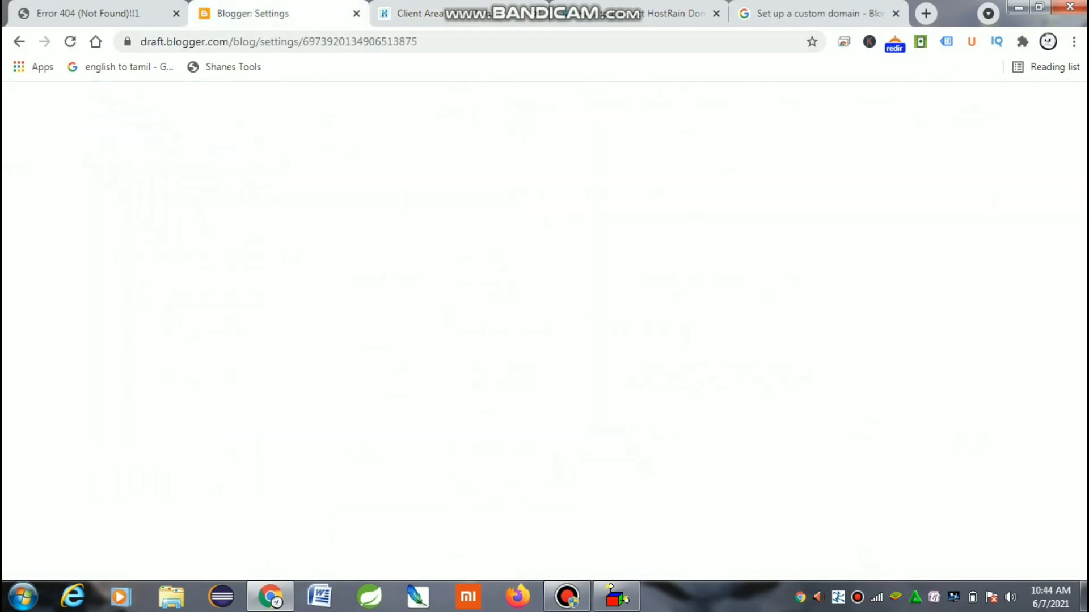
{"action": "left_click", "coordinate": [510, 363]}
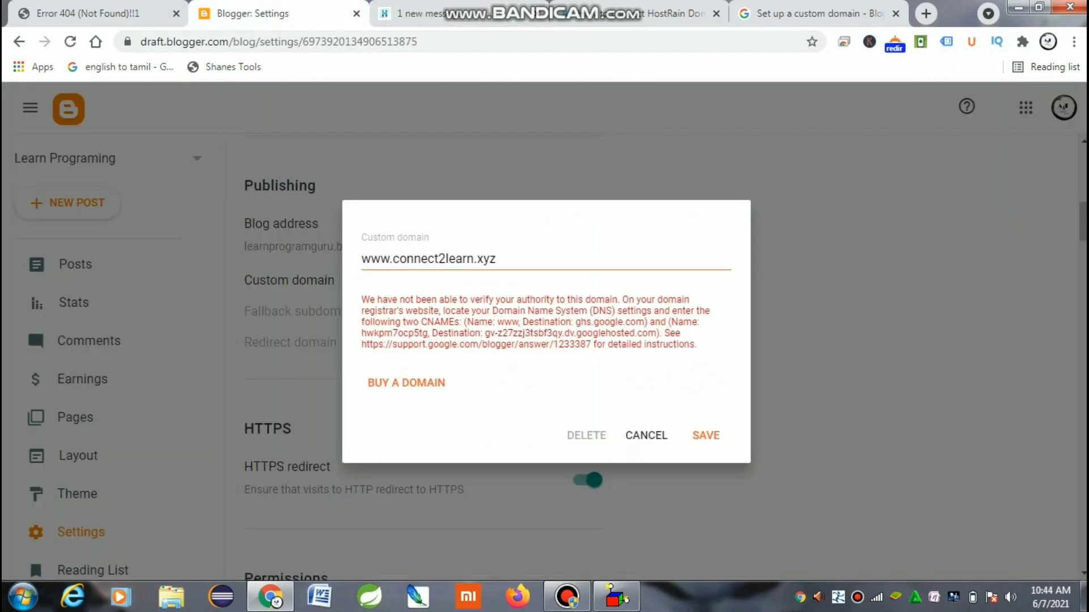
{"action": "left_click", "coordinate": [706, 435]}
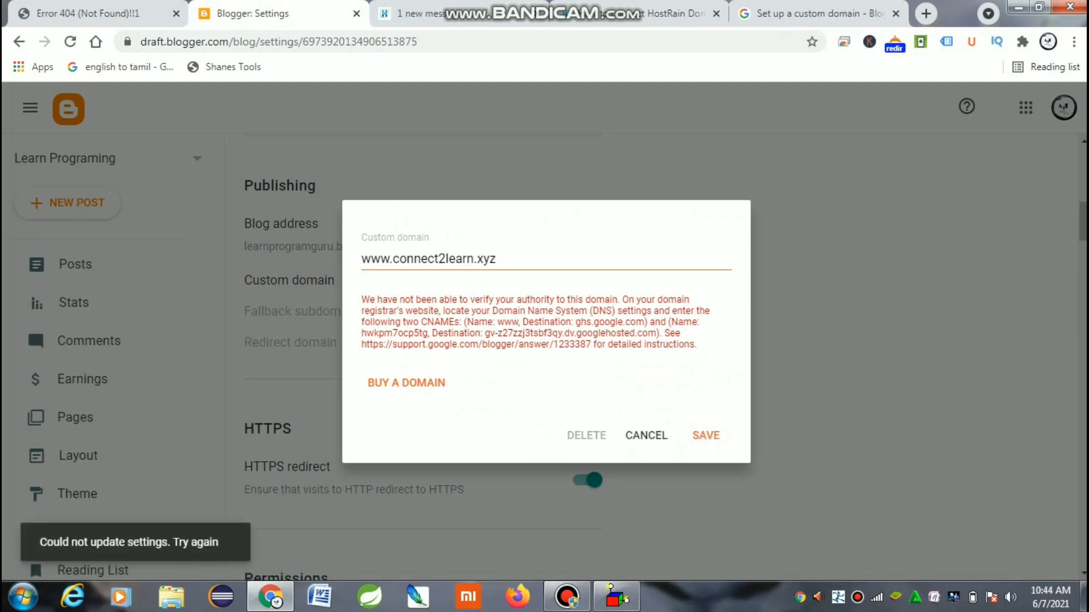
{"action": "left_click", "coordinate": [706, 436]}
{"action": "left_click", "coordinate": [706, 436]}
Step: Reload connect2learn.xyz to check whether the domain opens the blog
{"action": "left_click", "coordinate": [97, 14]}
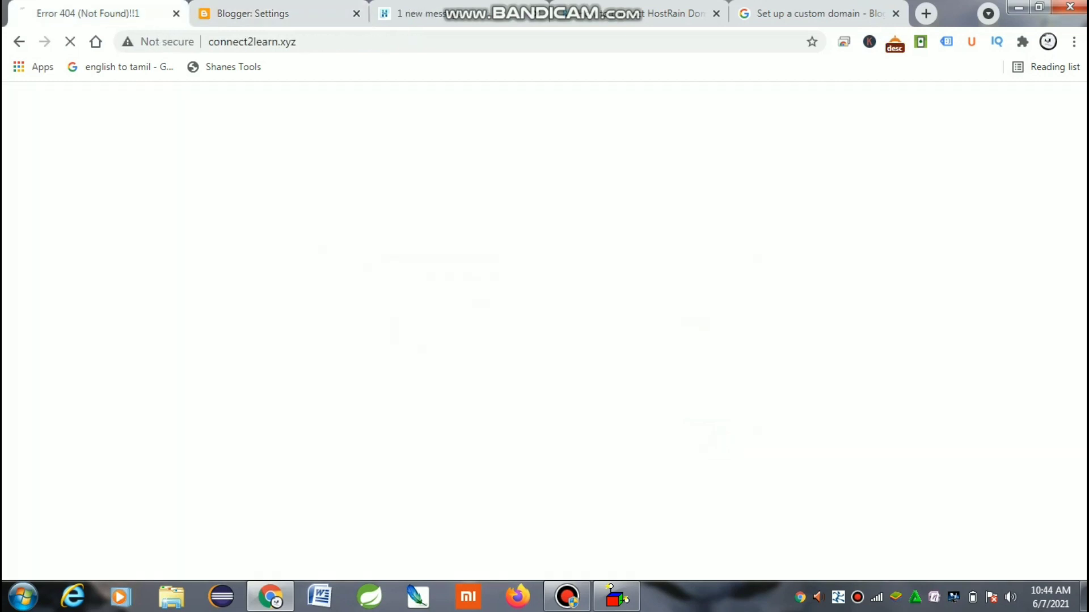
{"action": "left_click", "coordinate": [340, 41]}
{"action": "triple_click", "coordinate": [341, 41]}
{"action": "key", "text": "Return"}
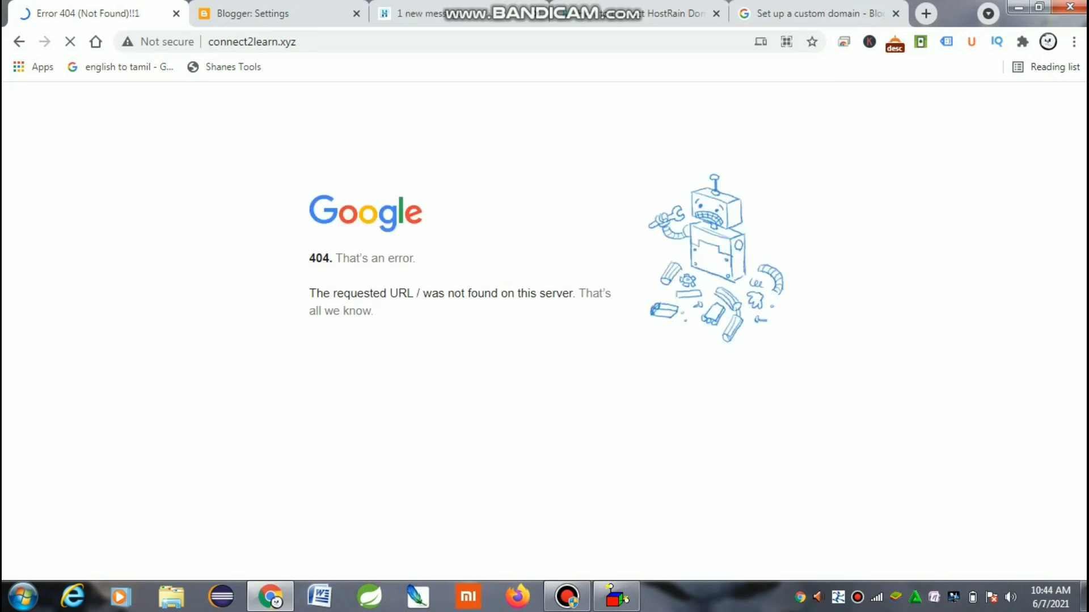
{"action": "key", "text": "ctrl+a"}
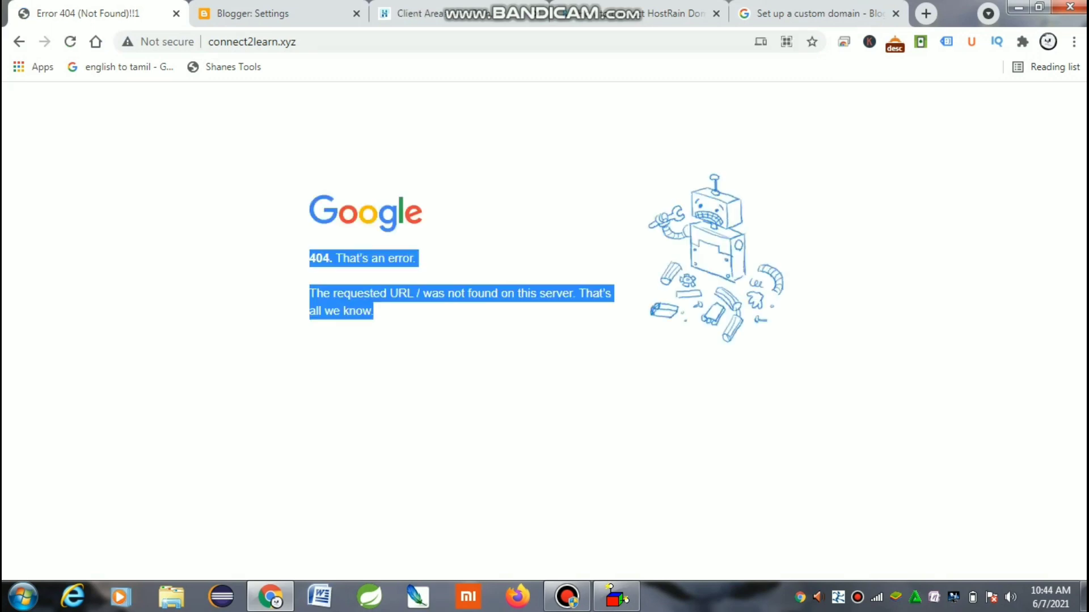
{"action": "left_click", "coordinate": [462, 363]}
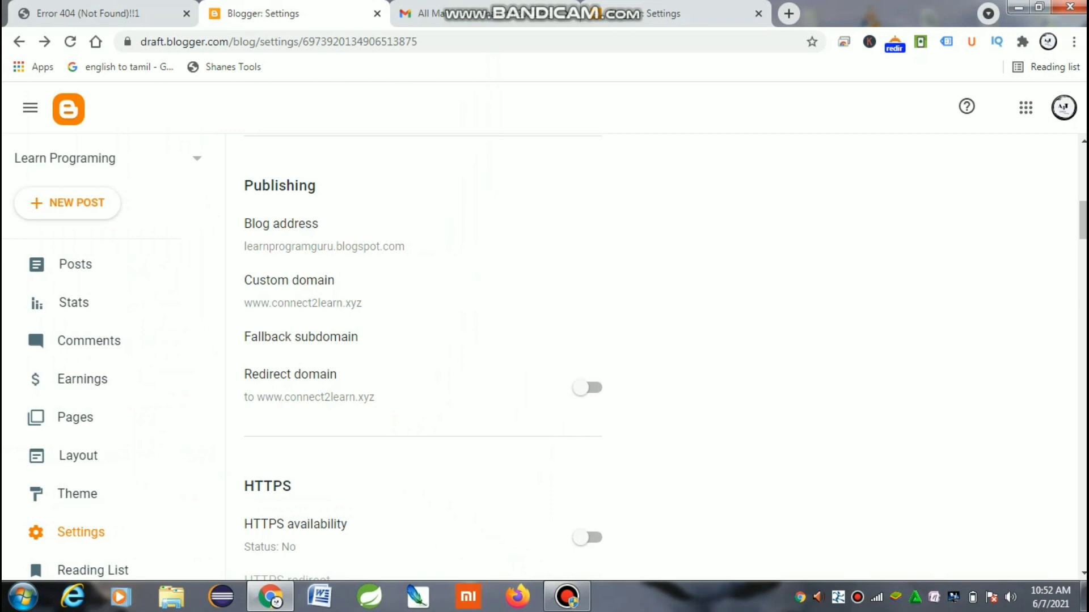
{"action": "left_click", "coordinate": [303, 291]}
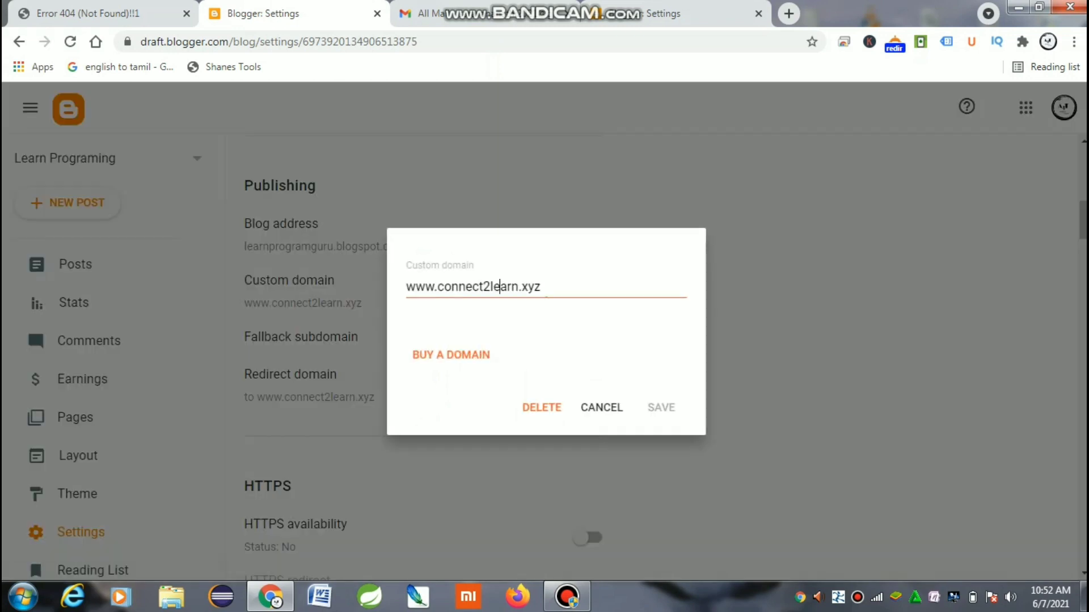
{"action": "double_click", "coordinate": [501, 287]}
{"action": "key", "text": "ctrl+c"}
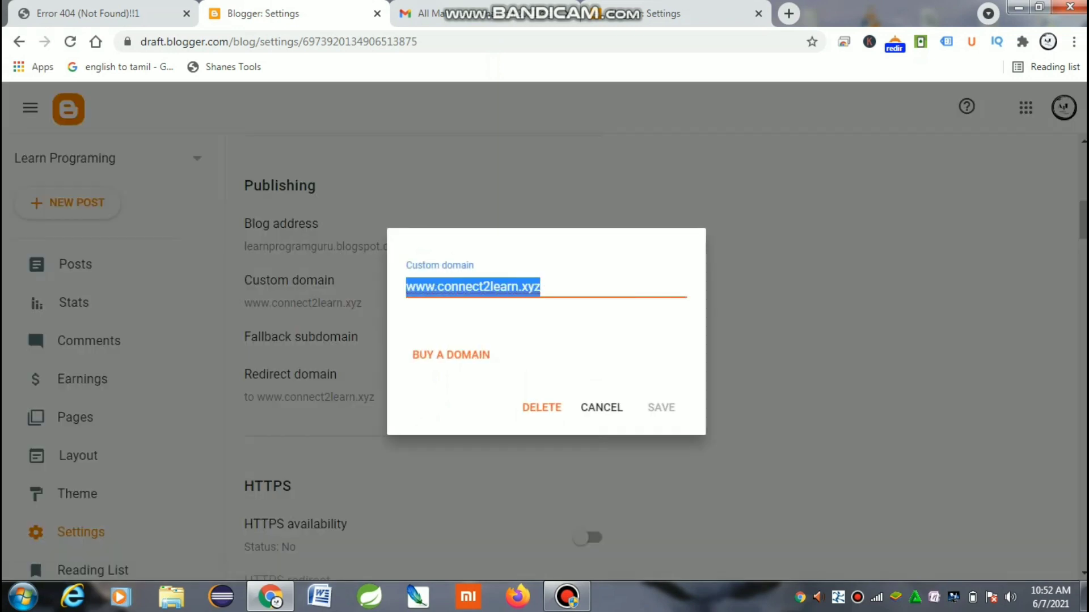
{"action": "left_click", "coordinate": [542, 407]}
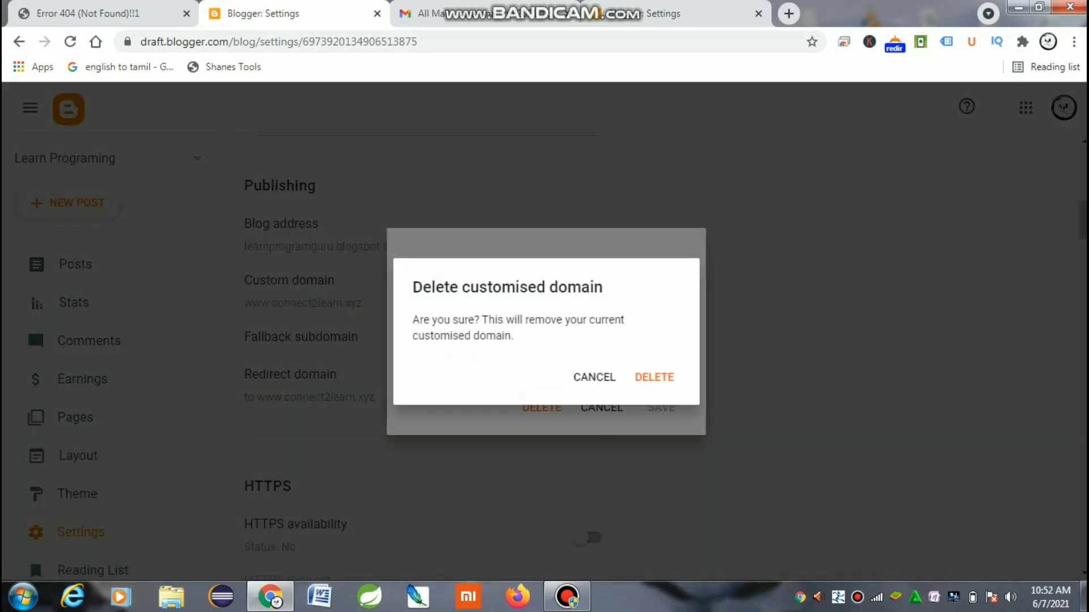
{"action": "left_click", "coordinate": [654, 377]}
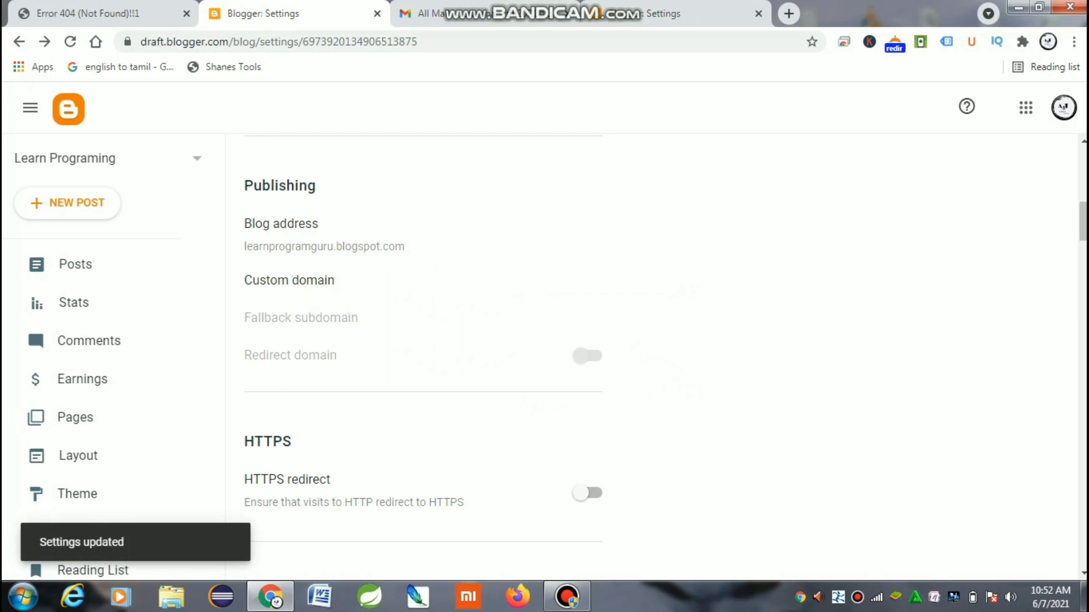
{"action": "left_click", "coordinate": [290, 281]}
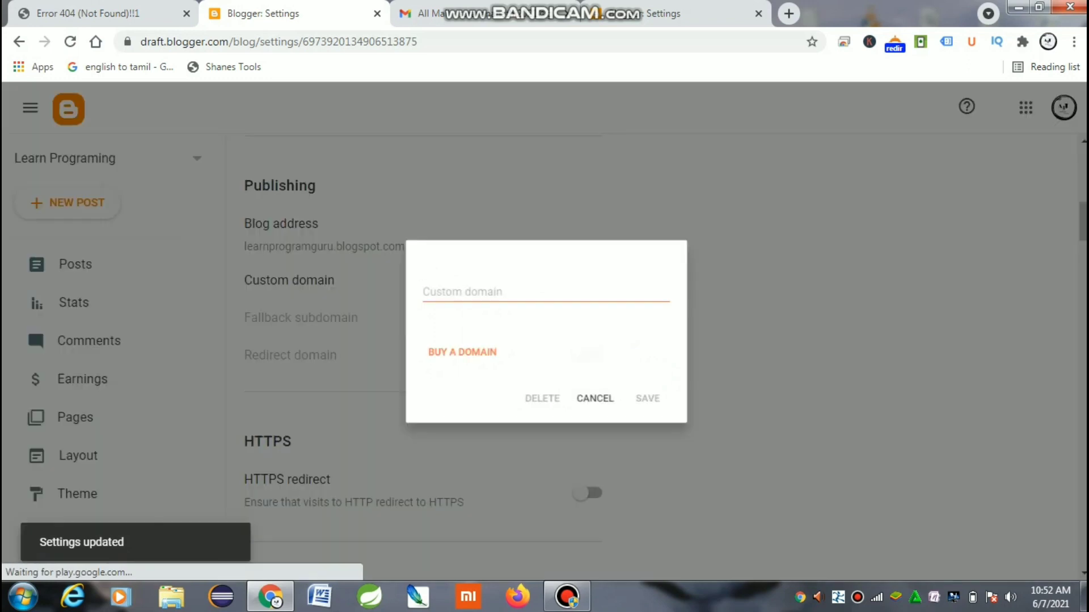
{"action": "left_click", "coordinate": [545, 287]}
{"action": "key", "text": "ctrl+v"}
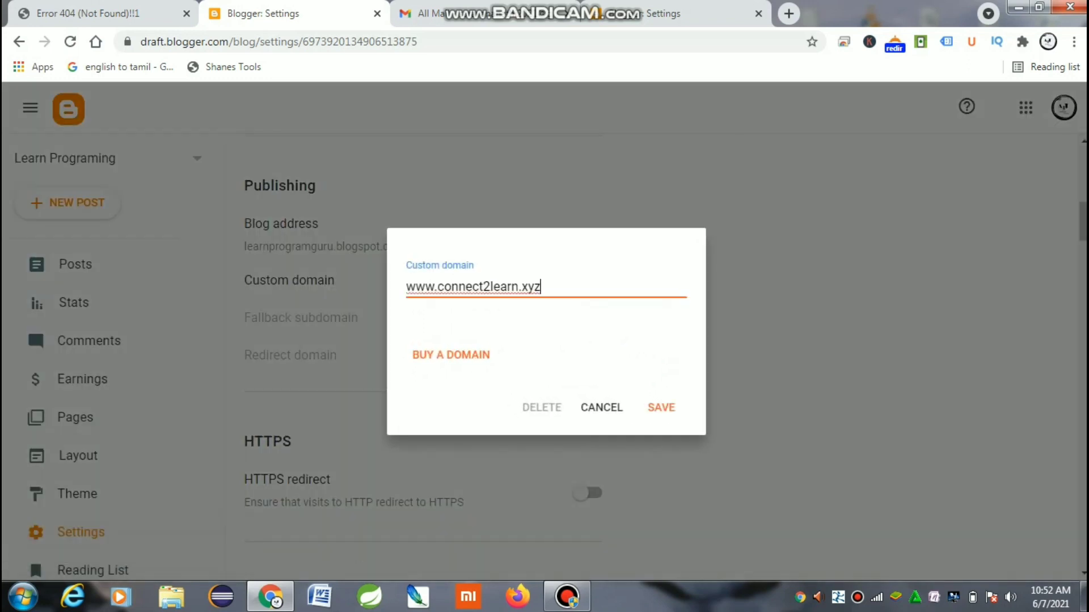
{"action": "key", "text": "Return"}
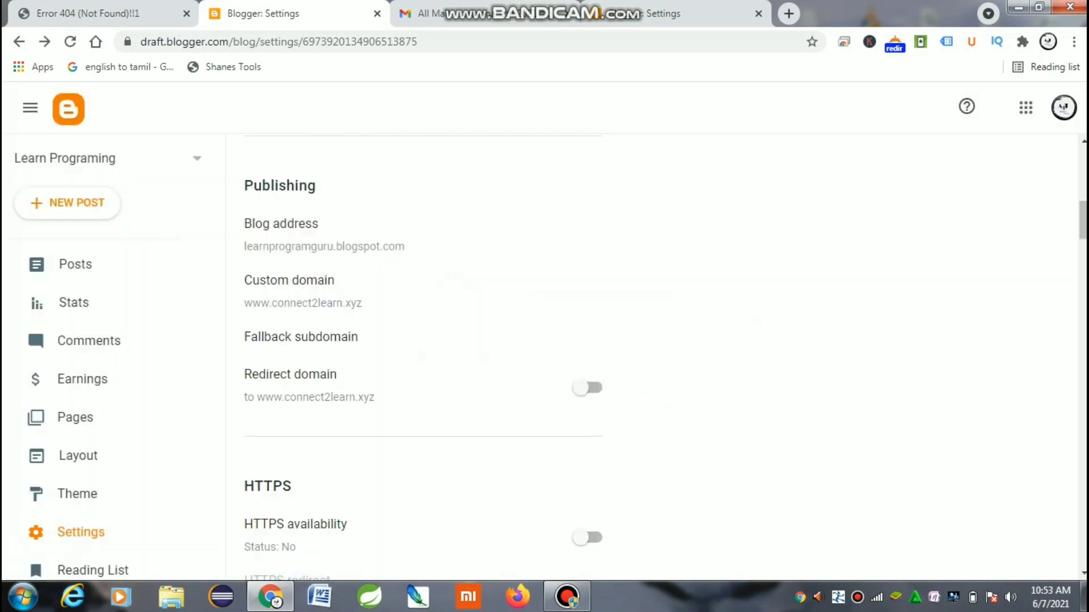
{"action": "left_click", "coordinate": [587, 387]}
{"action": "left_click", "coordinate": [587, 537]}
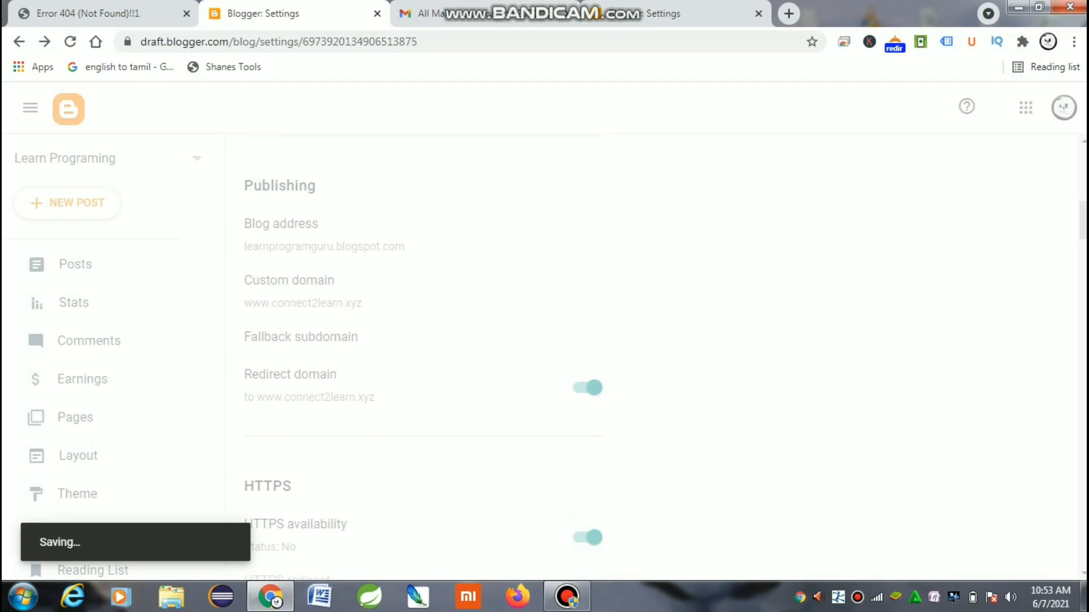
{"action": "scroll", "coordinate": [666, 359], "scroll_direction": "down", "scroll_amount": 4}
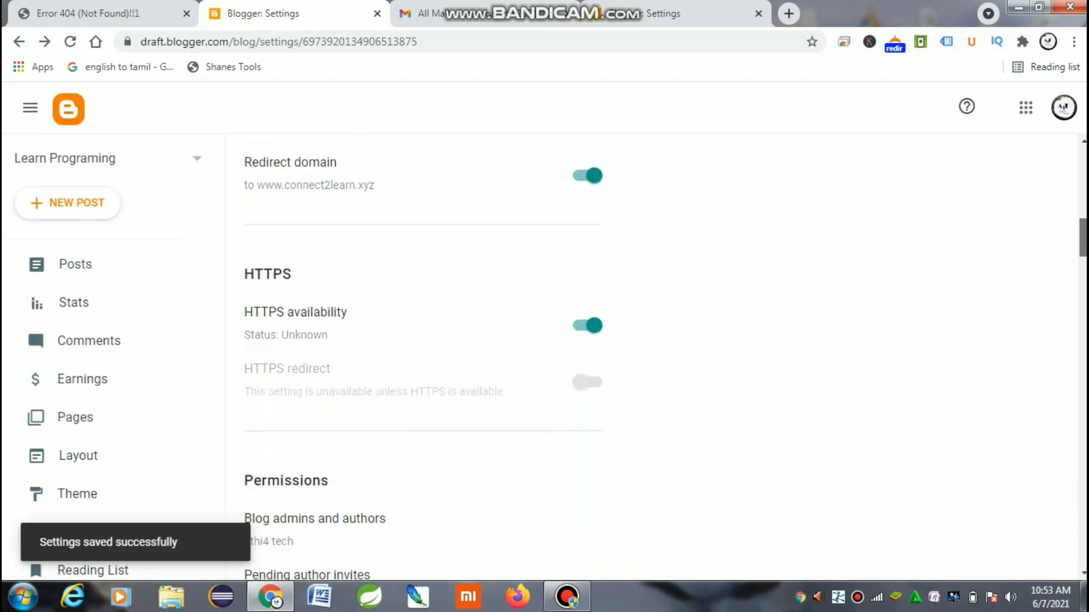
{"action": "scroll", "coordinate": [652, 357], "scroll_direction": "down", "scroll_amount": 2}
{"action": "scroll", "coordinate": [652, 357], "scroll_direction": "up", "scroll_amount": 4}
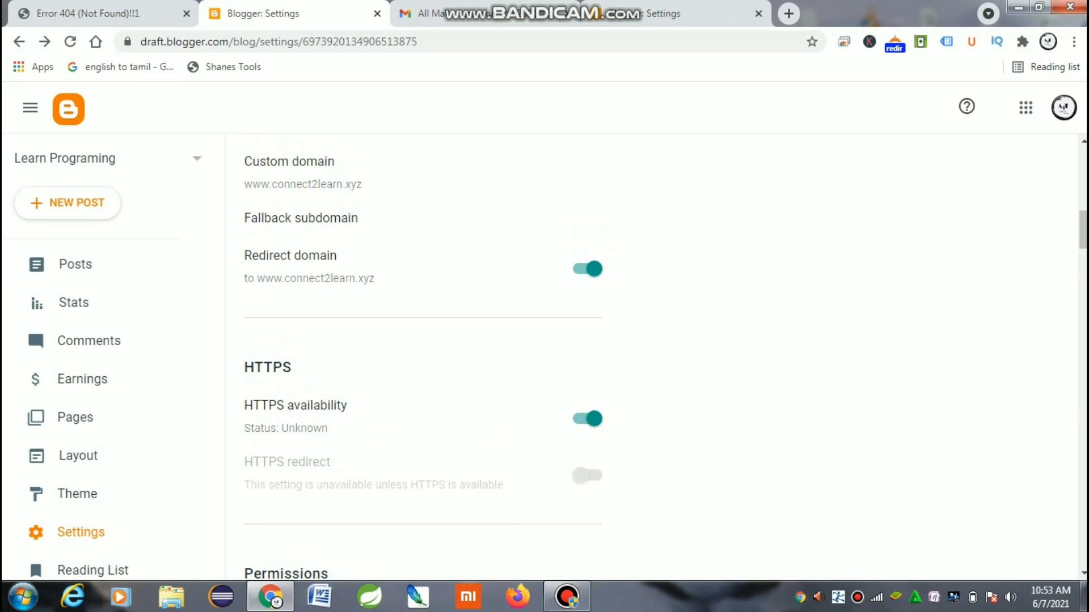
Step: Reload the Learn Programing blog's settings and examine the redirect domain, the HTTPS availability status and the settings below them
{"action": "left_click", "coordinate": [70, 42]}
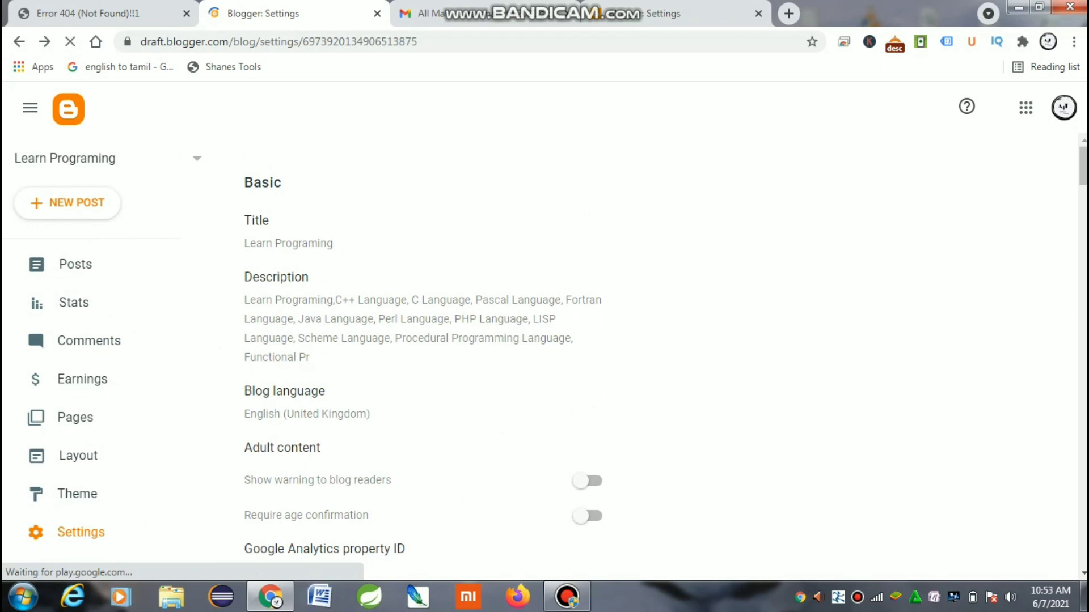
{"action": "scroll", "coordinate": [544, 340], "scroll_direction": "down", "scroll_amount": 7}
{"action": "scroll", "coordinate": [422, 346], "scroll_direction": "down", "scroll_amount": 6}
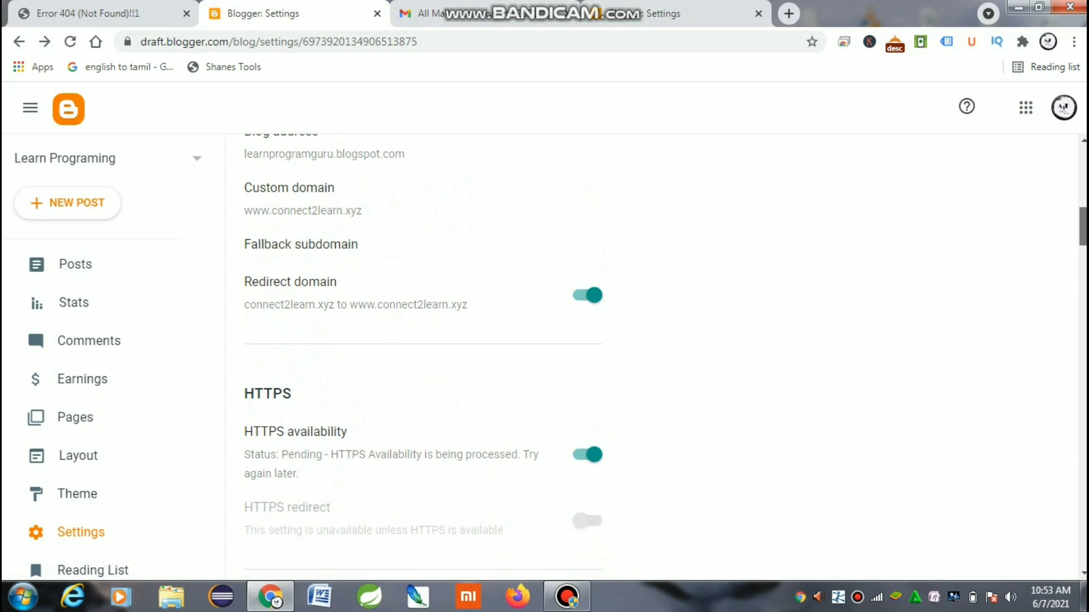
{"action": "scroll", "coordinate": [422, 346], "scroll_direction": "down", "scroll_amount": 1}
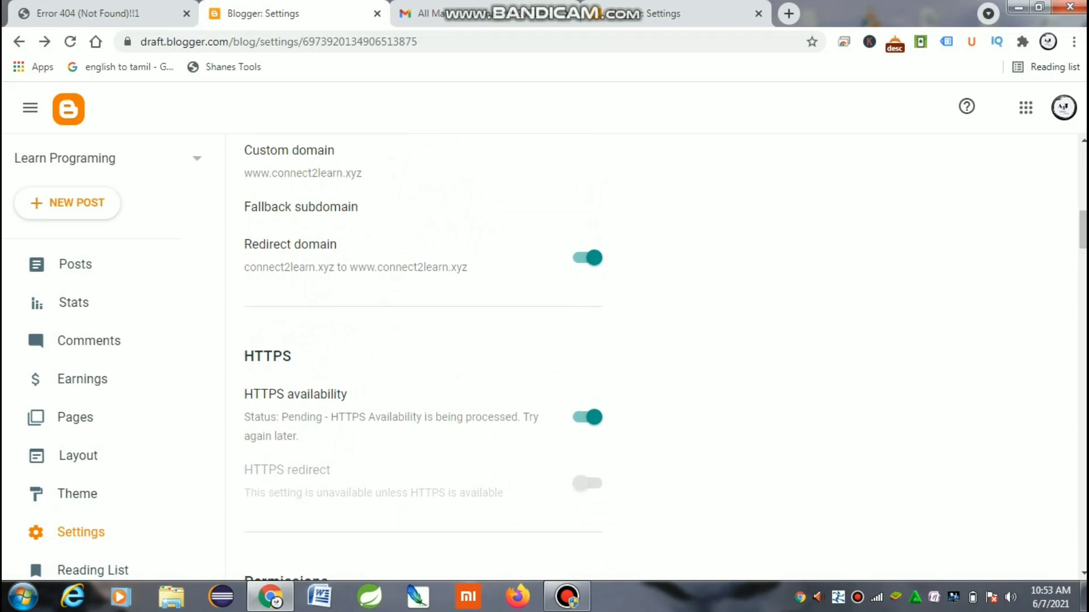
{"action": "left_click_drag", "start_coordinate": [249, 267], "coordinate": [468, 267]}
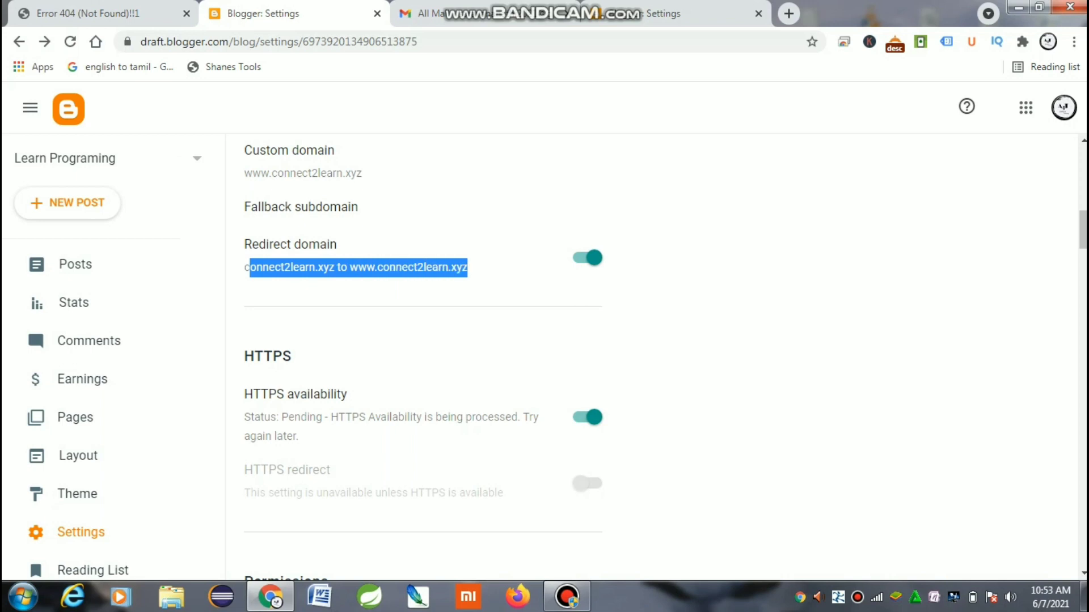
{"action": "left_click", "coordinate": [472, 269]}
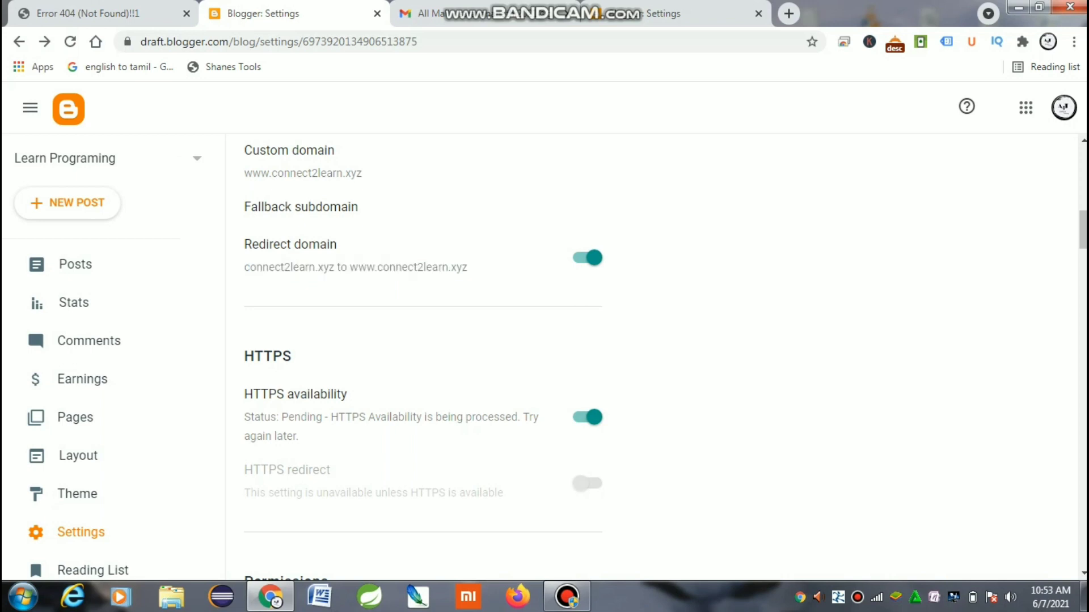
{"action": "scroll", "coordinate": [423, 363], "scroll_direction": "down", "scroll_amount": 3}
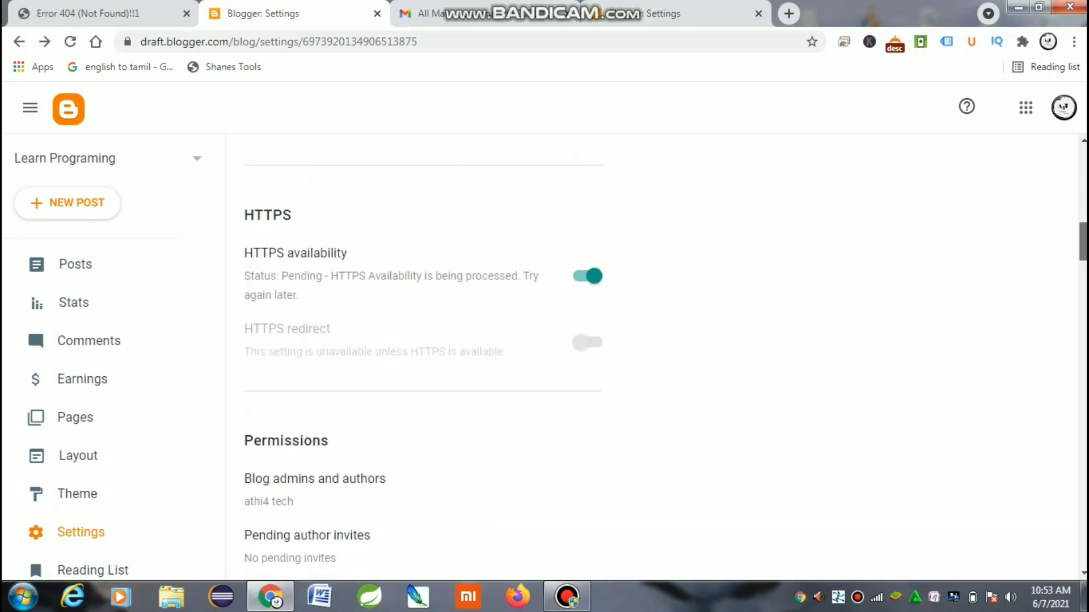
{"action": "scroll", "coordinate": [423, 363], "scroll_direction": "up", "scroll_amount": 5}
{"action": "scroll", "coordinate": [422, 363], "scroll_direction": "down", "scroll_amount": 12}
{"action": "scroll", "coordinate": [422, 363], "scroll_direction": "down", "scroll_amount": 2}
{"action": "scroll", "coordinate": [422, 363], "scroll_direction": "up", "scroll_amount": 5}
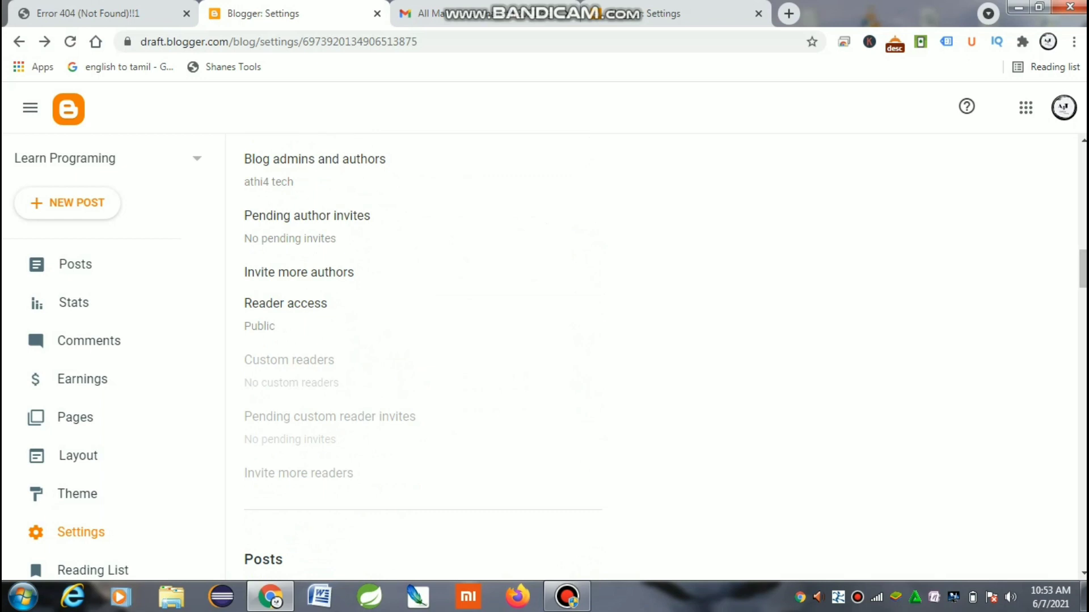
Step: Switch to the A4T OFFICIAL - Athi4Tech blog's settings, inspect the sitemap addresses in its custom robots.txt and close it without saving
{"action": "left_click", "coordinate": [102, 158]}
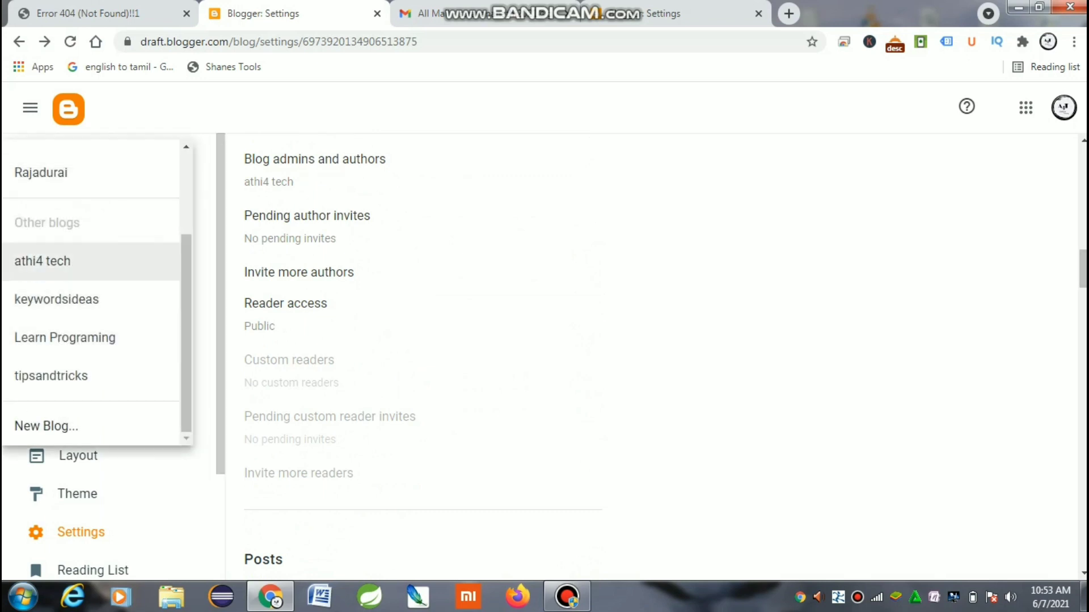
{"action": "scroll", "coordinate": [91, 283], "scroll_direction": "up", "scroll_amount": 2}
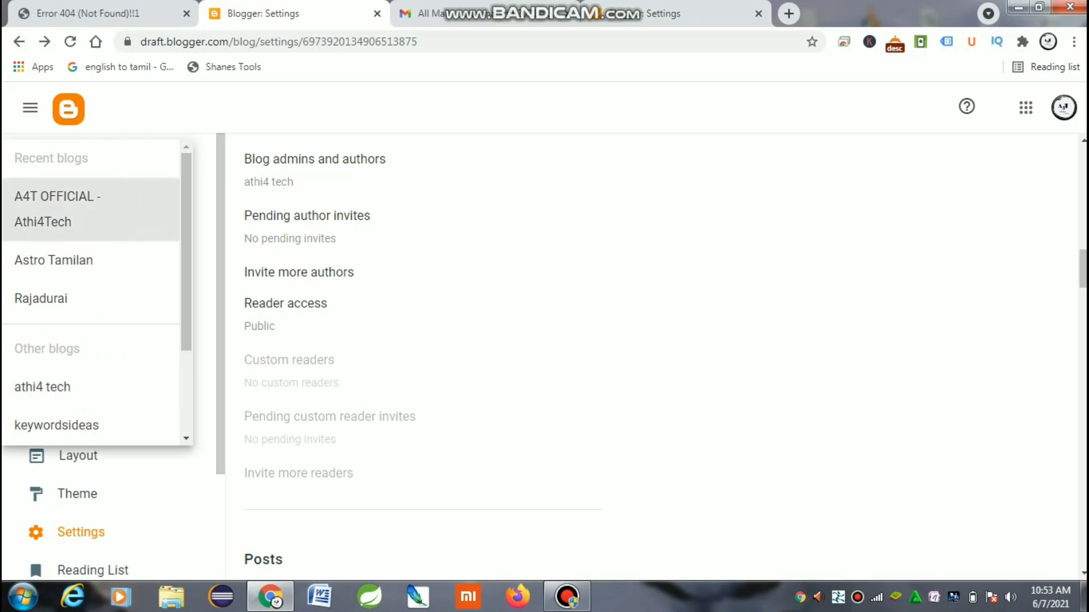
{"action": "left_click", "coordinate": [57, 209]}
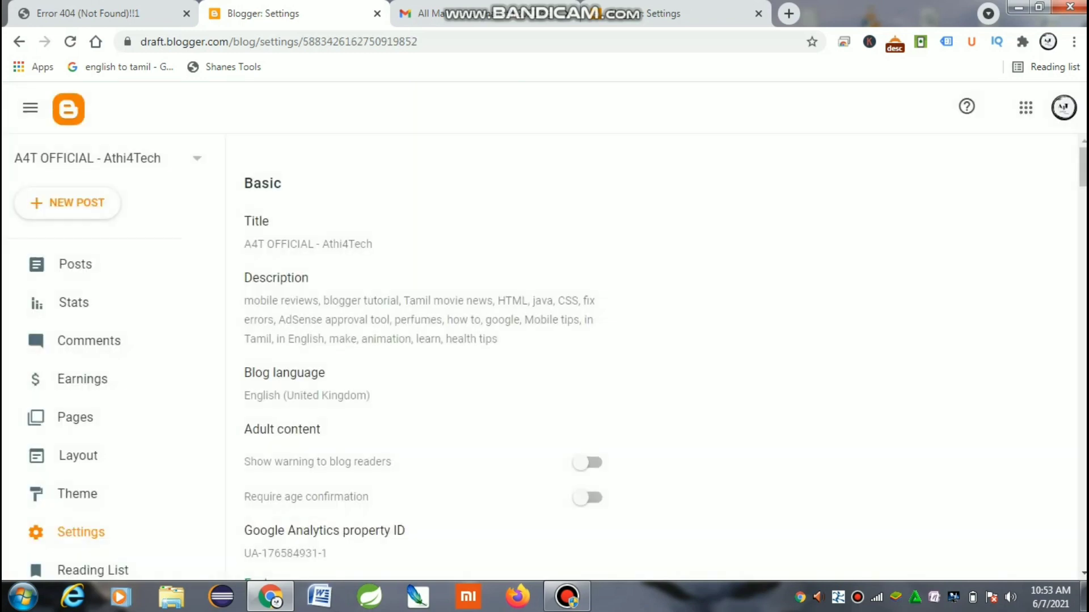
{"action": "left_click_drag", "start_coordinate": [1083, 167], "coordinate": [1082, 460]}
{"action": "left_click", "coordinate": [296, 314]}
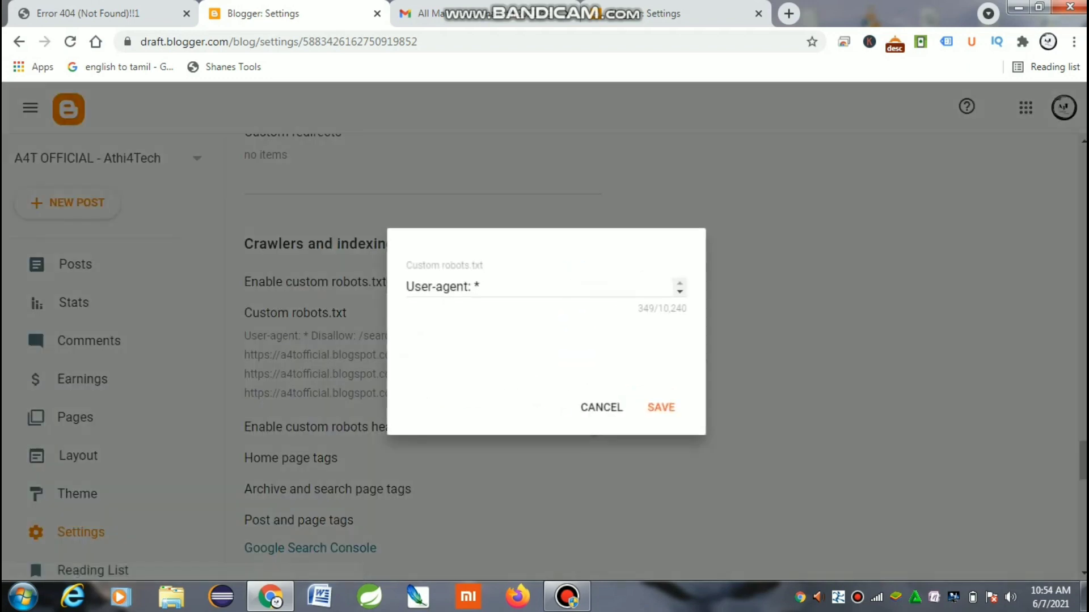
{"action": "mouse_move", "coordinate": [680, 288]}
{"action": "left_mouse_down"}
{"action": "mouse_move", "coordinate": [680, 323]}
{"action": "mouse_move", "coordinate": [680, 307]}
{"action": "left_mouse_up"}
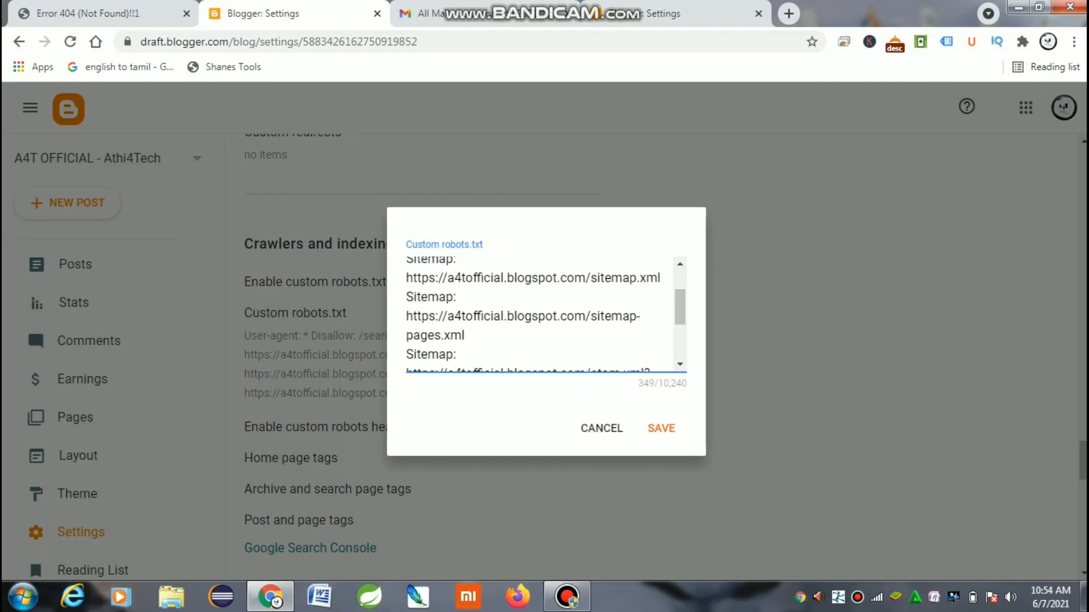
{"action": "left_click_drag", "start_coordinate": [585, 277], "coordinate": [448, 278]}
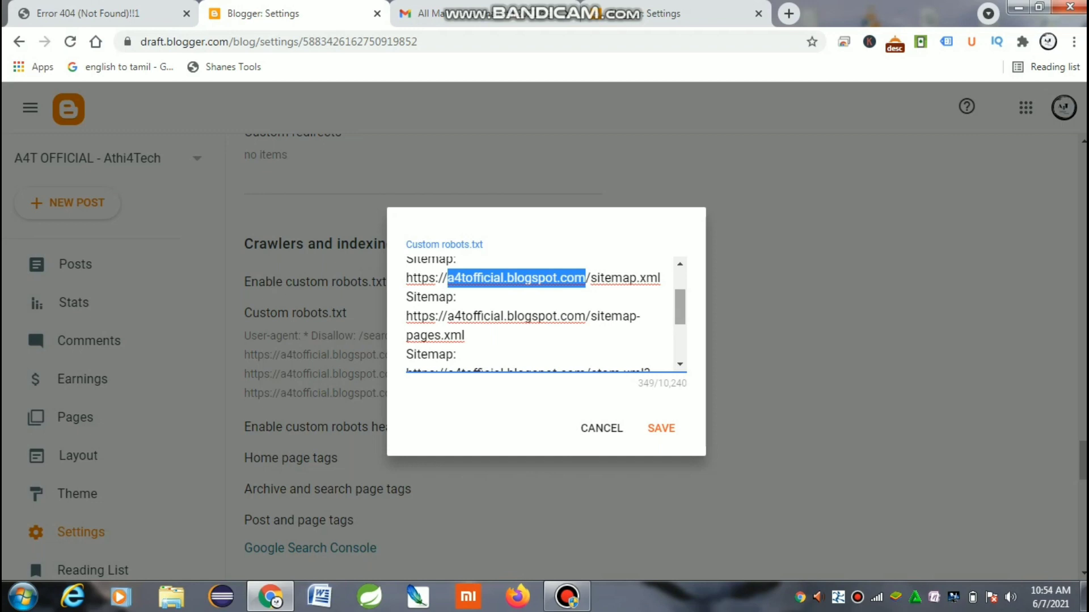
{"action": "mouse_move", "coordinate": [680, 307]}
{"action": "left_mouse_down"}
{"action": "mouse_move", "coordinate": [680, 342]}
{"action": "mouse_move", "coordinate": [680, 292]}
{"action": "left_mouse_up"}
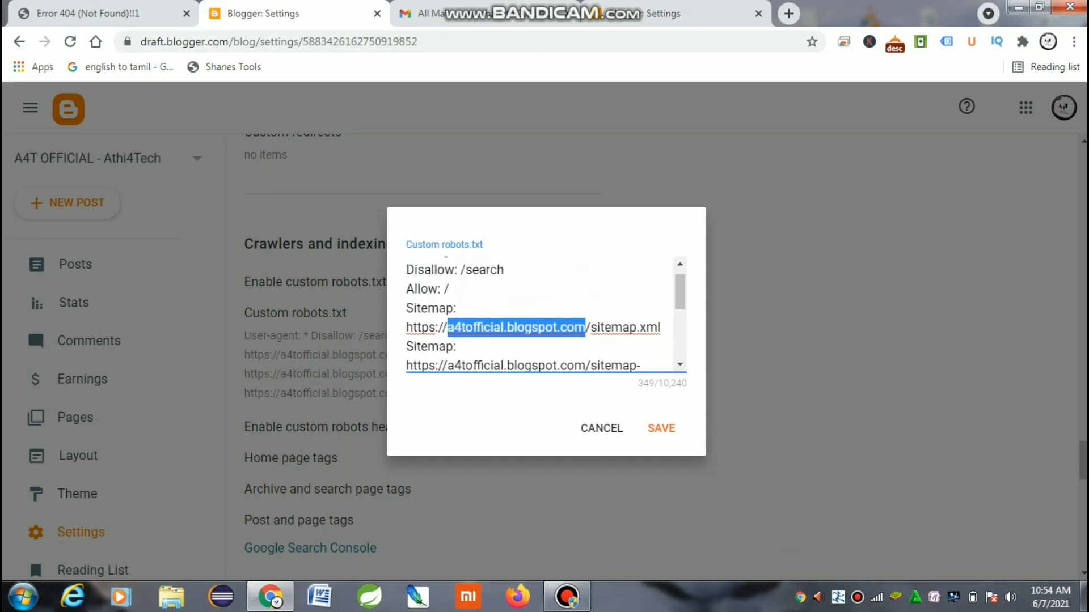
{"action": "left_click", "coordinate": [601, 428]}
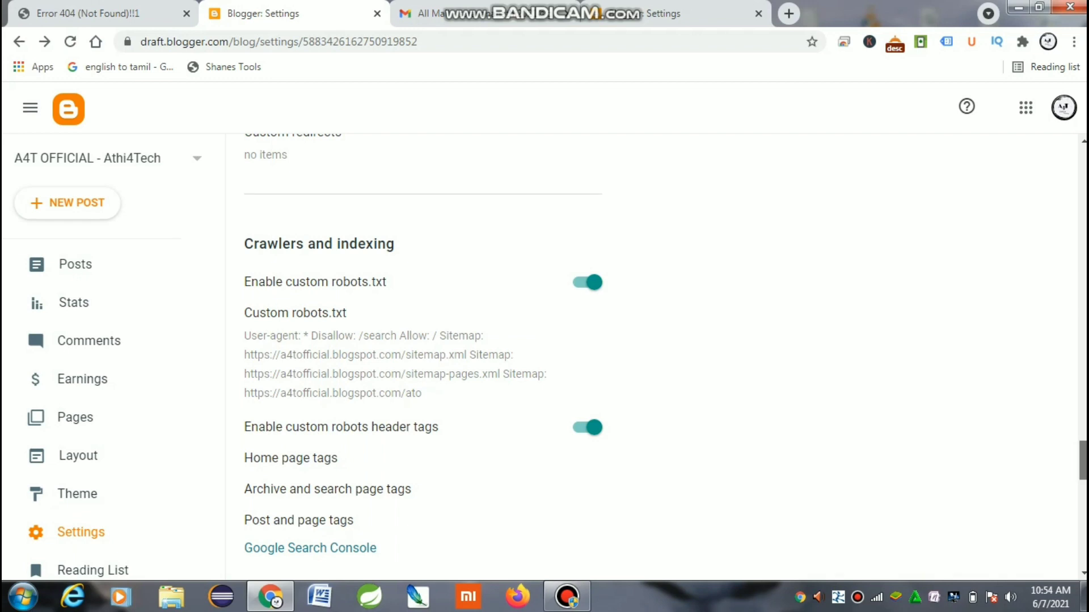
Step: Review the blog's custom robots header tags, Google Search Console link and other crawler and indexing settings
{"action": "scroll", "coordinate": [664, 361], "scroll_direction": "down", "scroll_amount": 3}
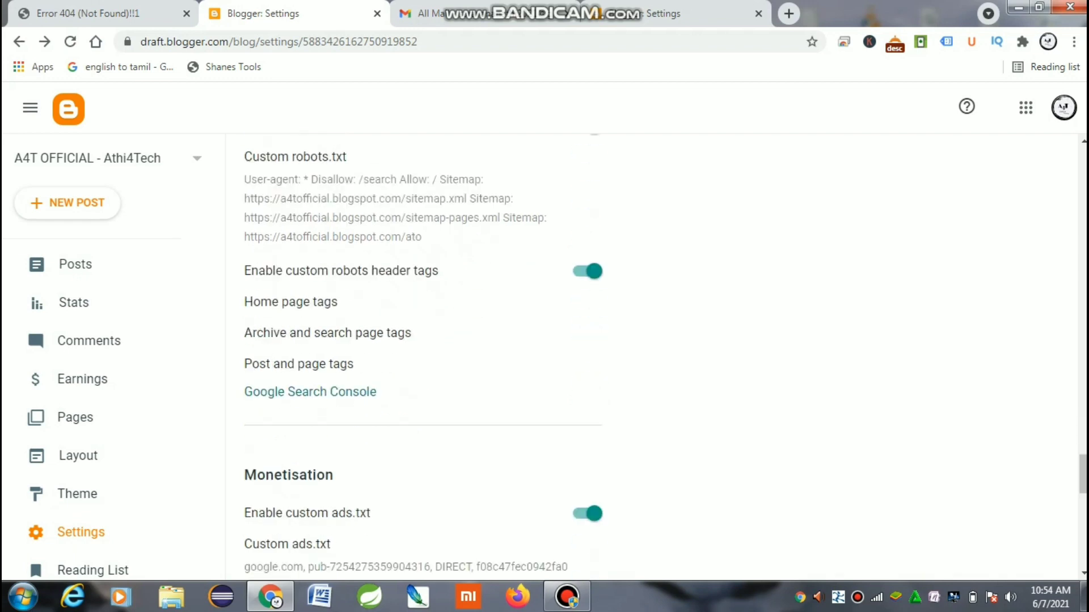
{"action": "left_click_drag", "start_coordinate": [376, 392], "coordinate": [243, 392]}
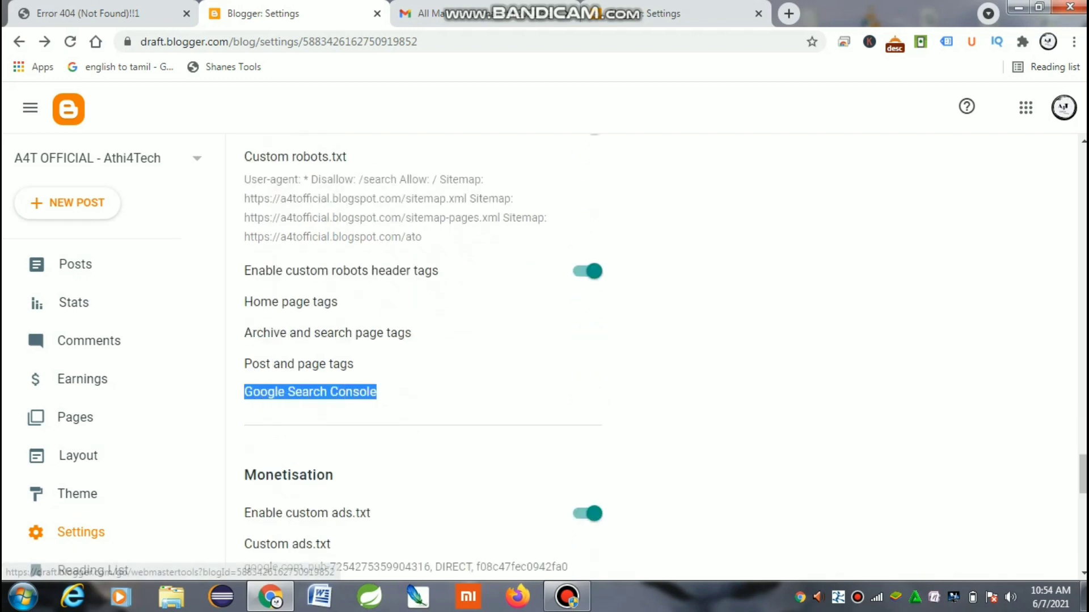
{"action": "left_click", "coordinate": [431, 397]}
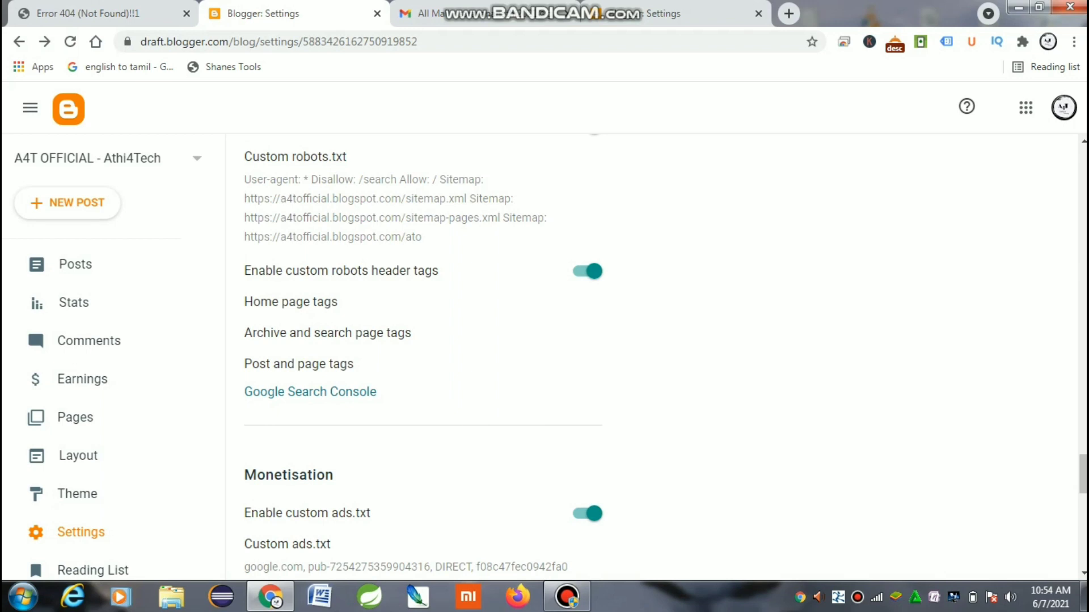
{"action": "scroll", "coordinate": [1084, 474], "scroll_direction": "up", "scroll_amount": 5}
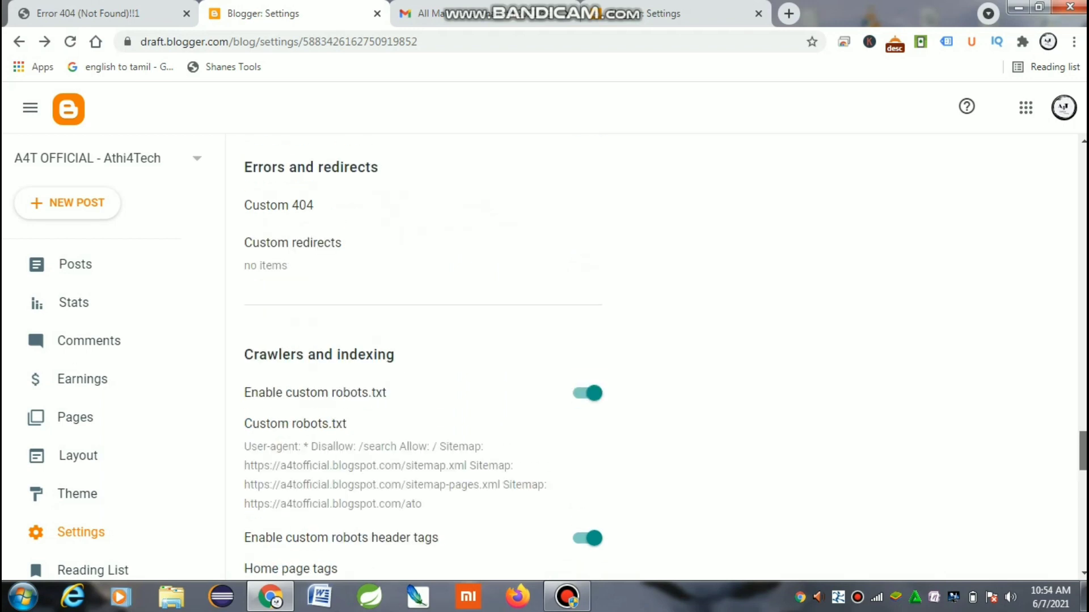